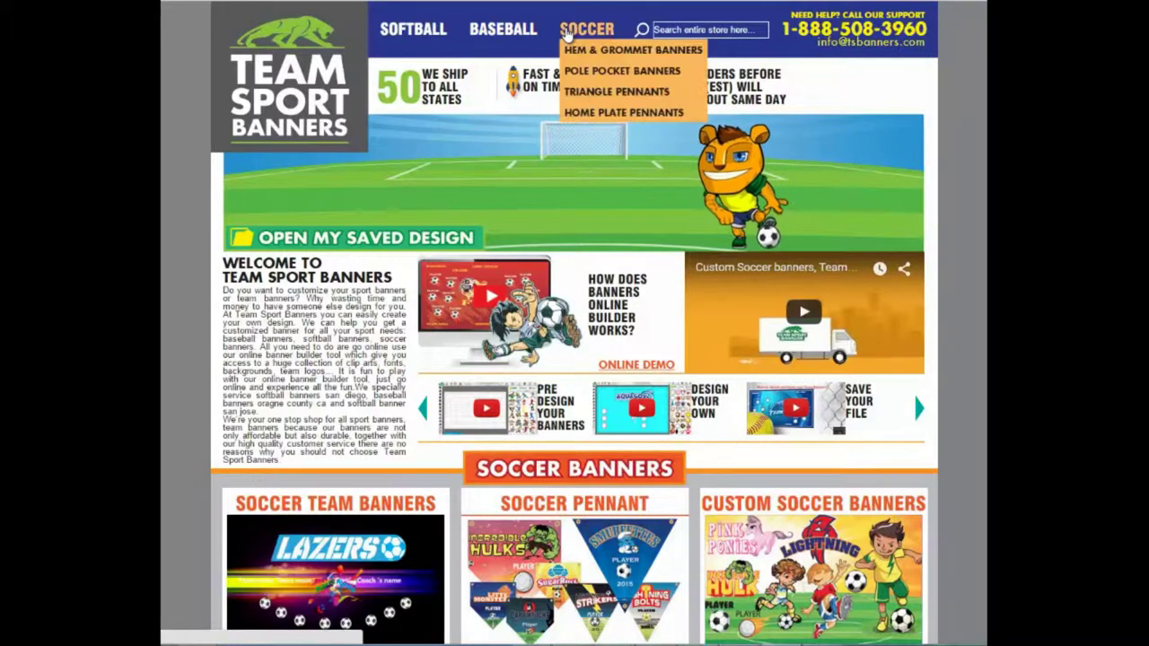
# - From Soccer > Hem & Grommet Banners, launch the 'Design Your Own' banner builder
pyautogui.moveTo(430, 31)
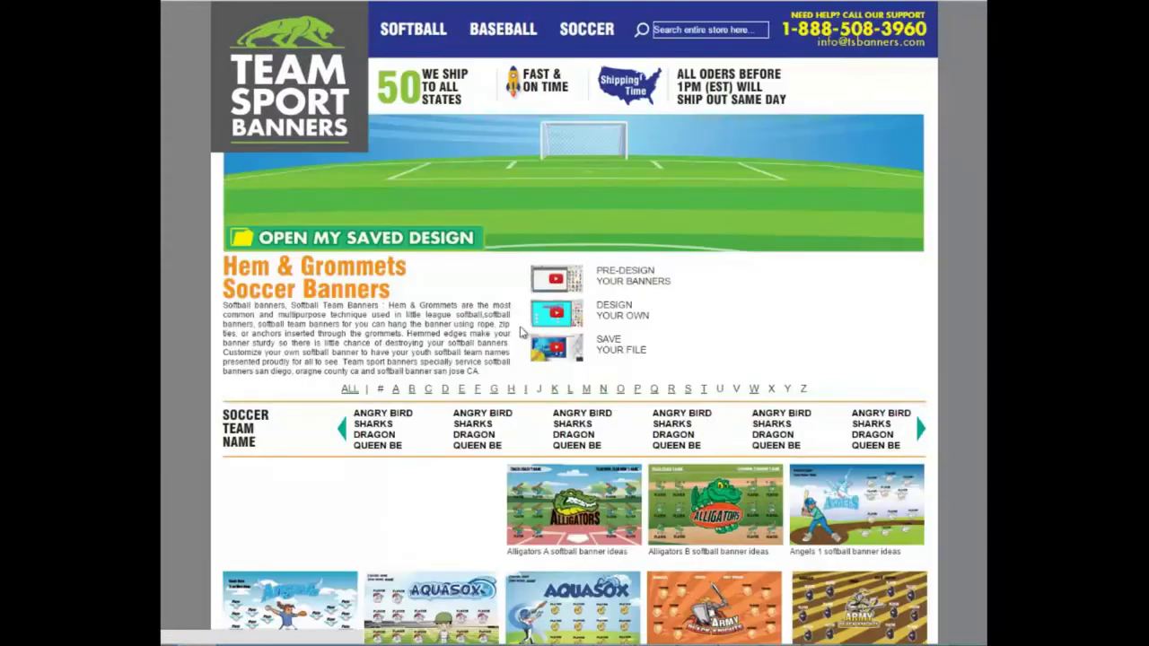
pyautogui.scroll(-2, 449, 467)
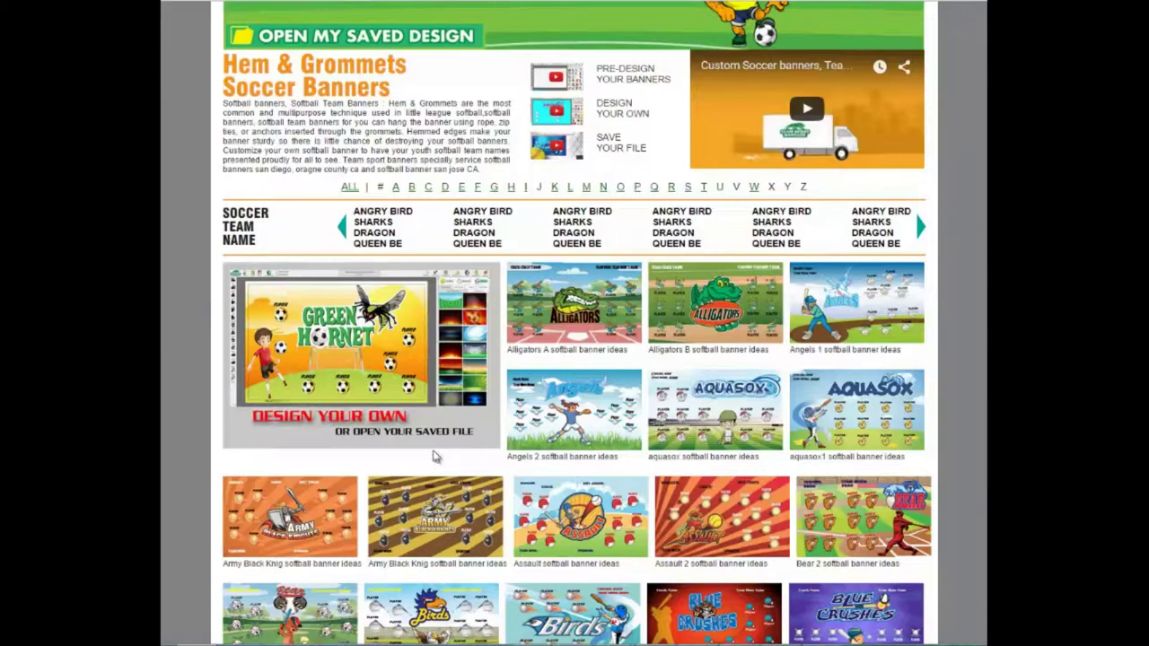
pyautogui.click(350, 355)
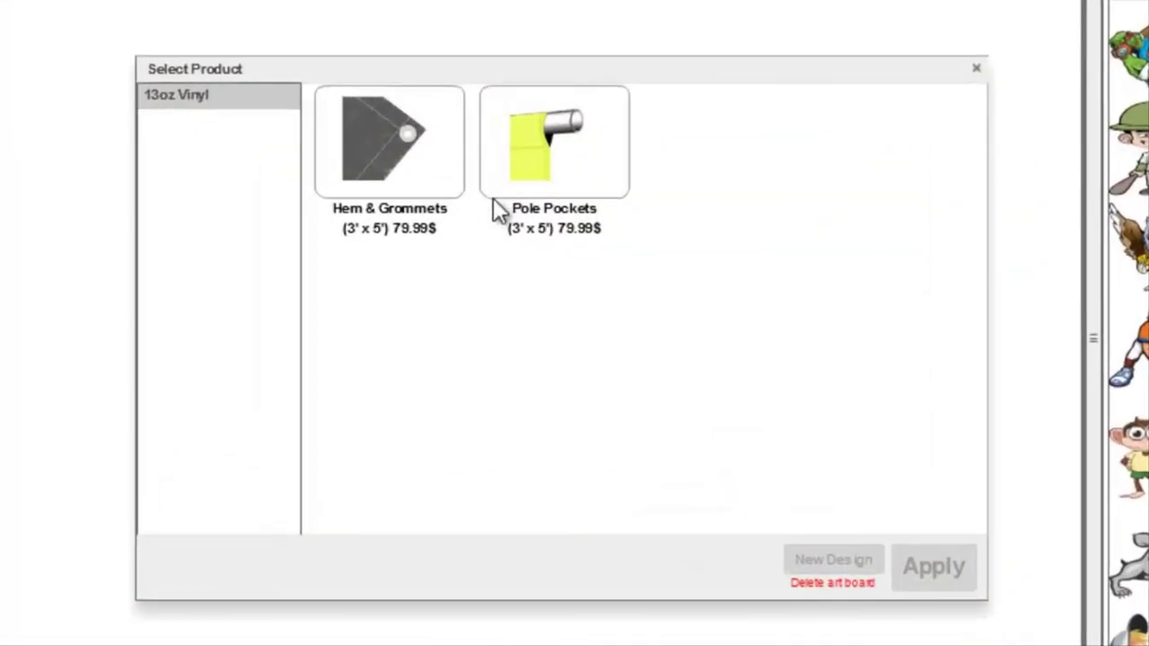
# - Choose the Pole Pockets vinyl banner and apply it as a blank 3'x5' canvas
pyautogui.click(583, 146)
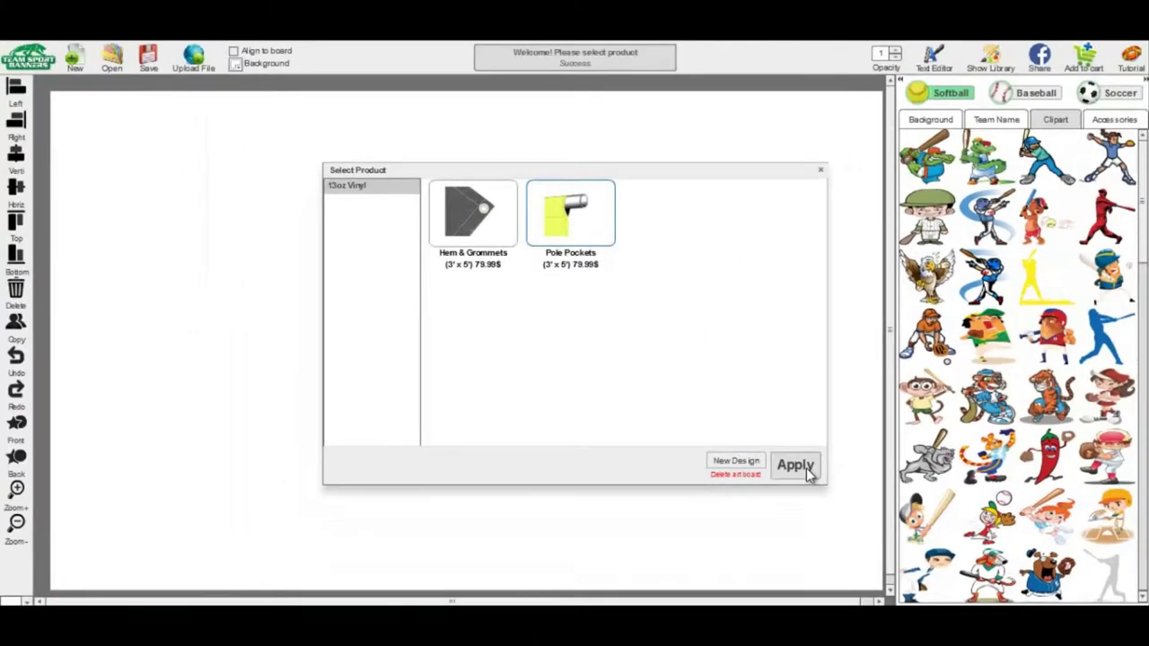
pyautogui.click(806, 467)
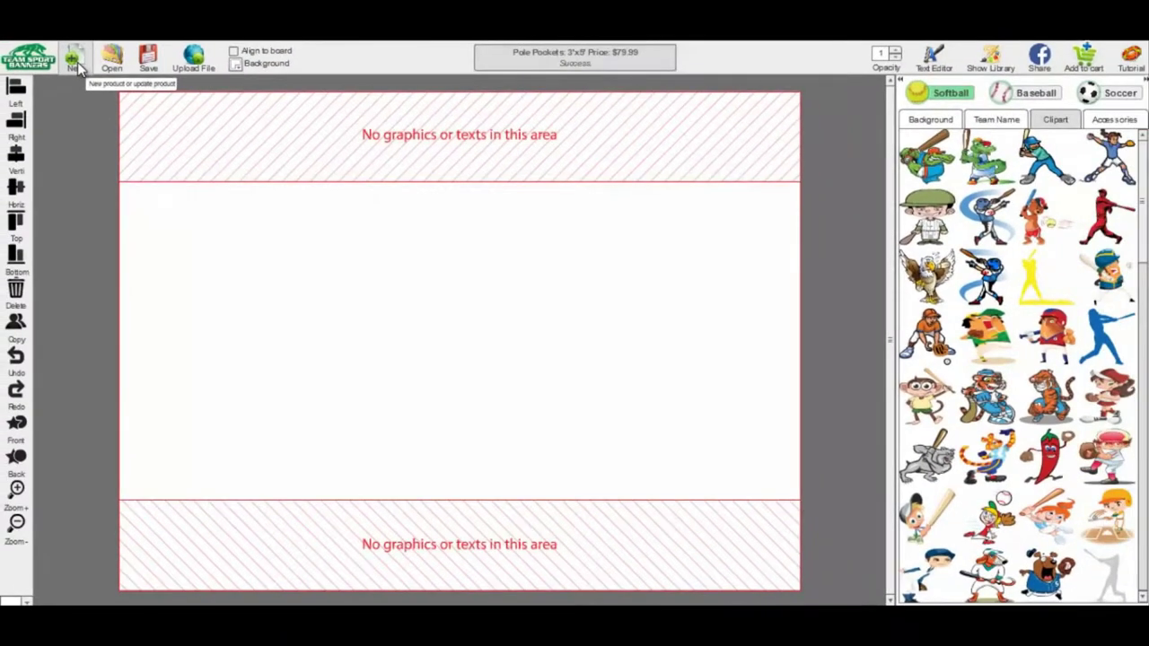
# - Start a new design and apply a blank 3'x5' Hem & Grommets banner
pyautogui.click(77, 67)
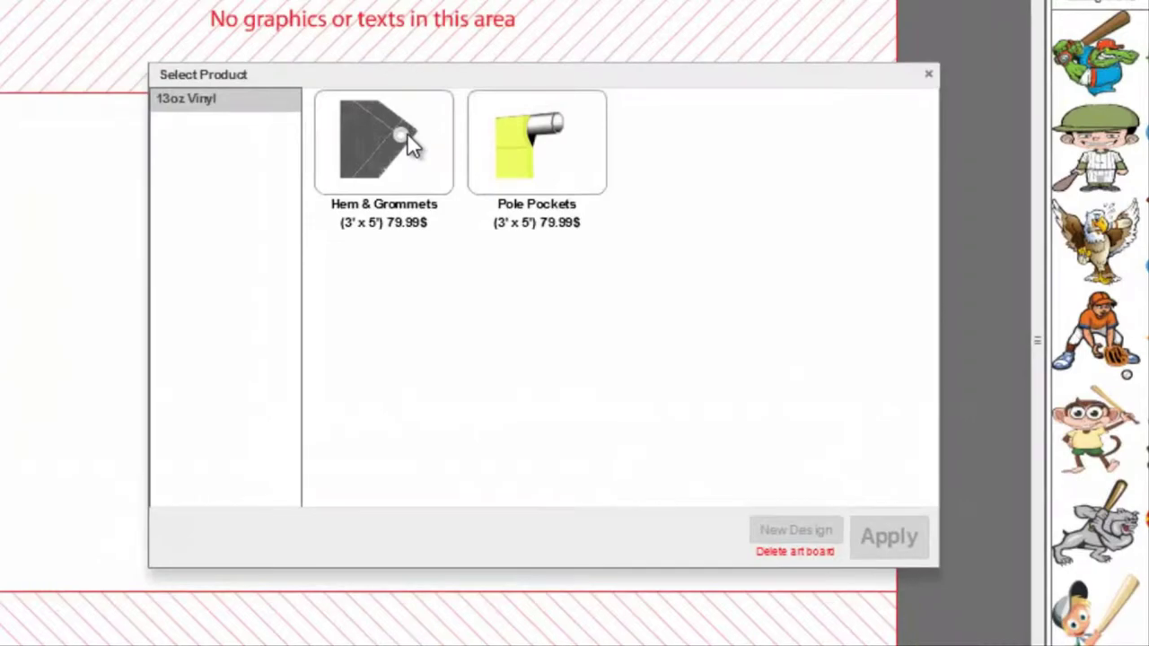
pyautogui.click(407, 132)
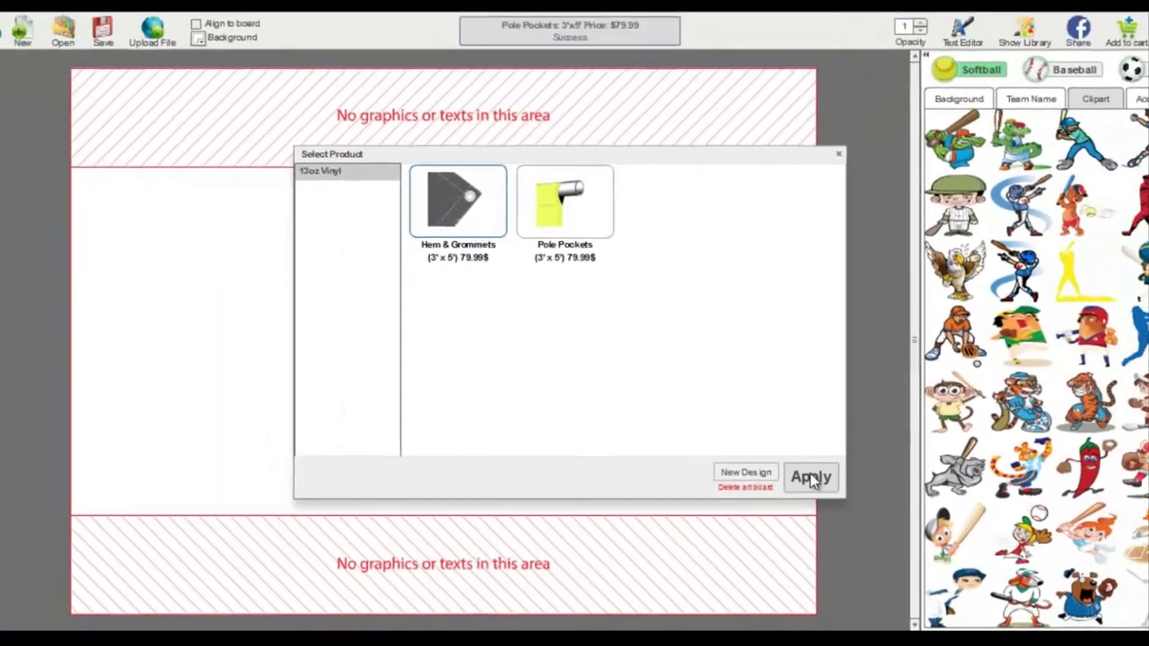
pyautogui.click(859, 513)
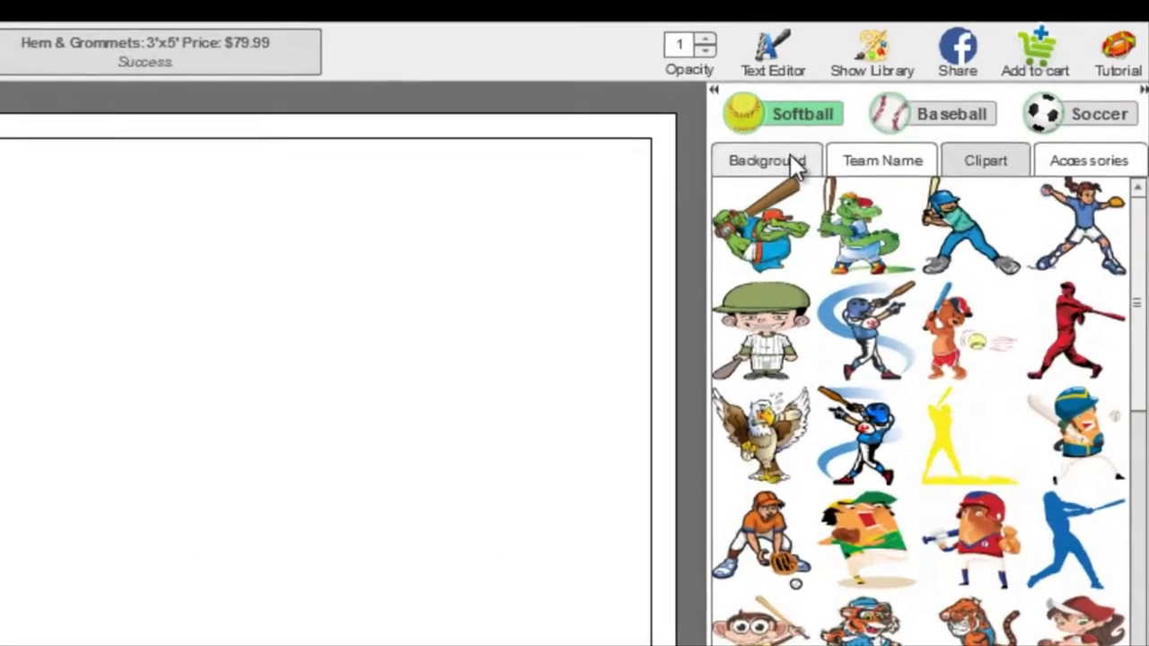
# - Apply the red circles image from the Pole Pocket backgrounds to the banner
pyautogui.click(943, 116)
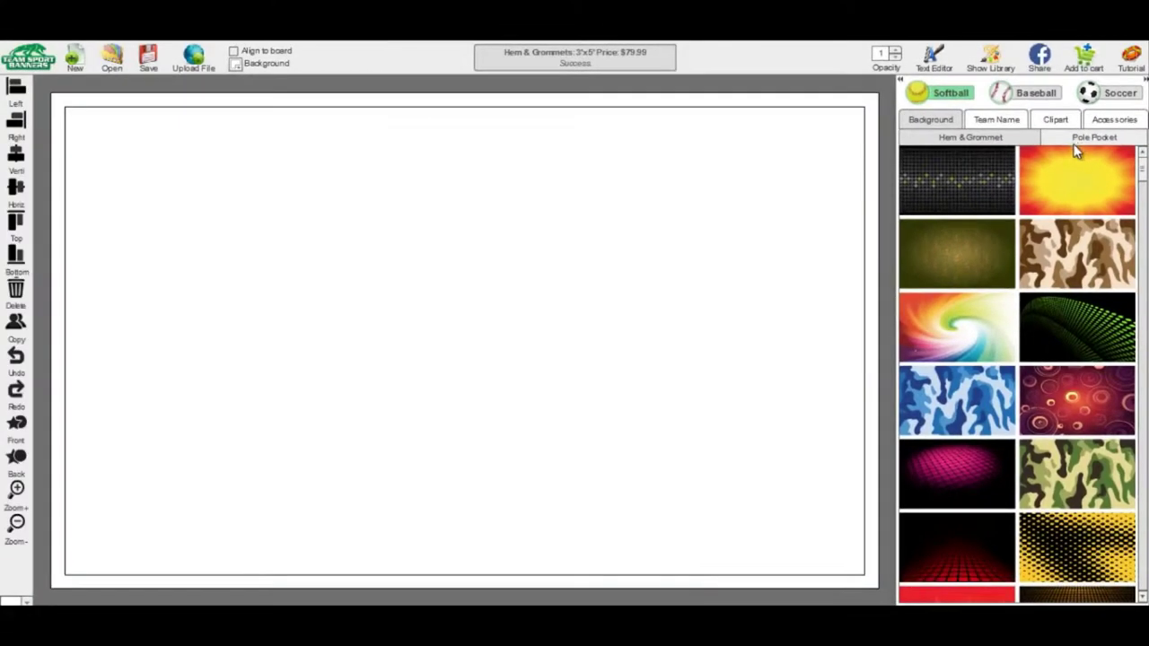
pyautogui.click(1071, 145)
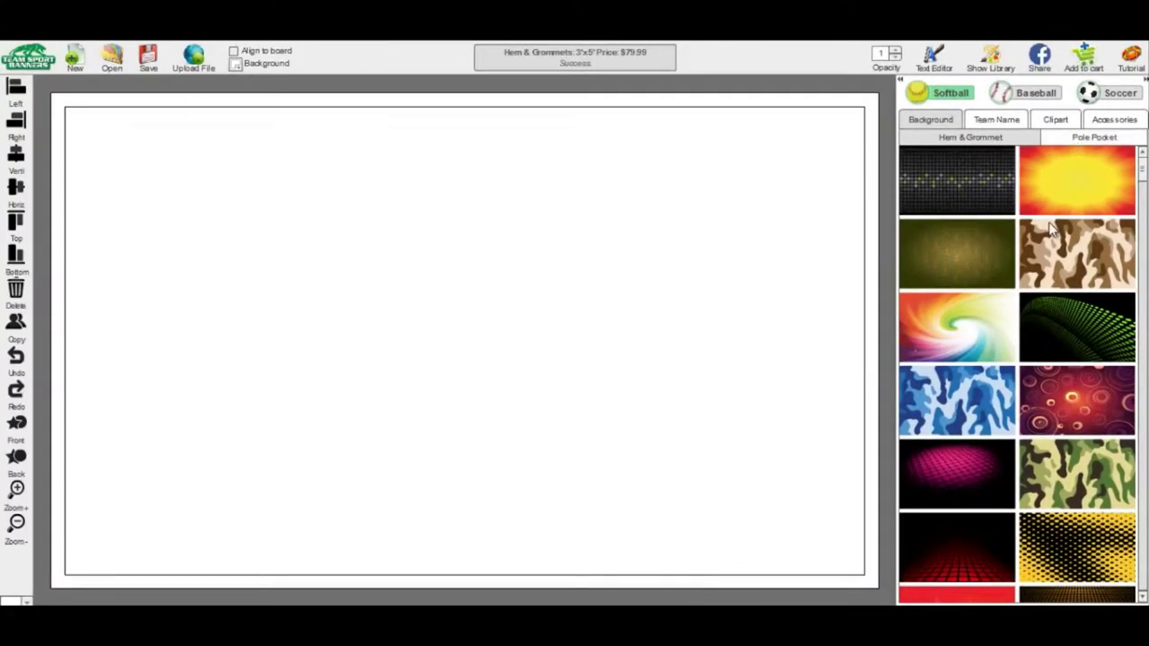
pyautogui.moveTo(1143, 180); pyautogui.dragTo(1143, 204)
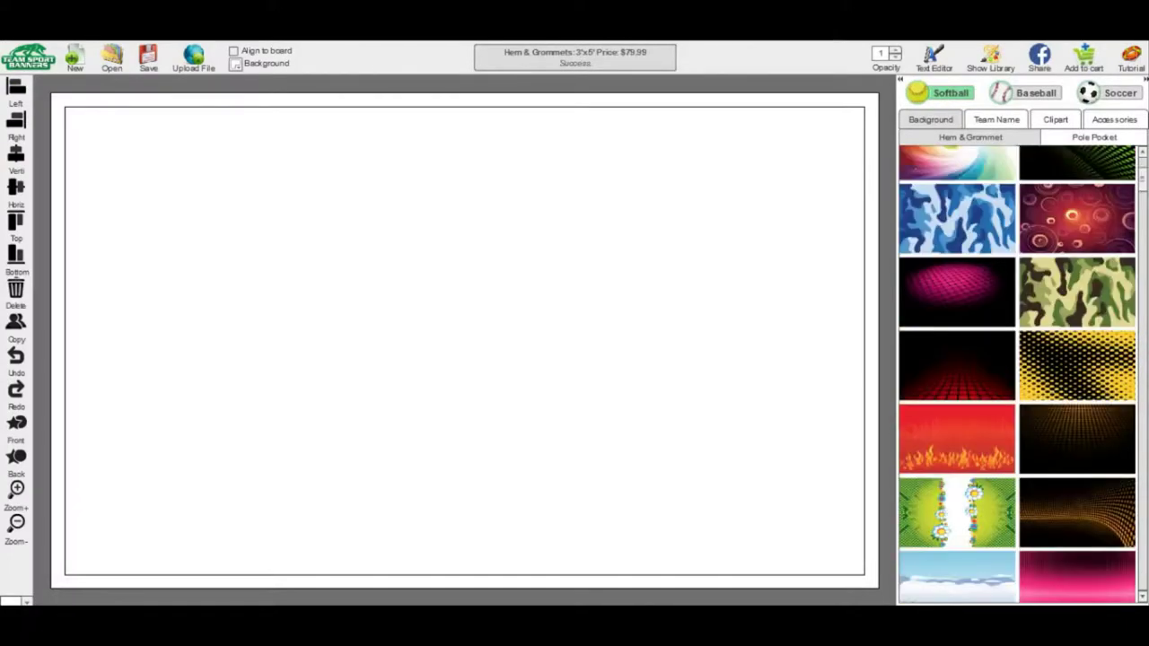
pyautogui.click(1093, 240)
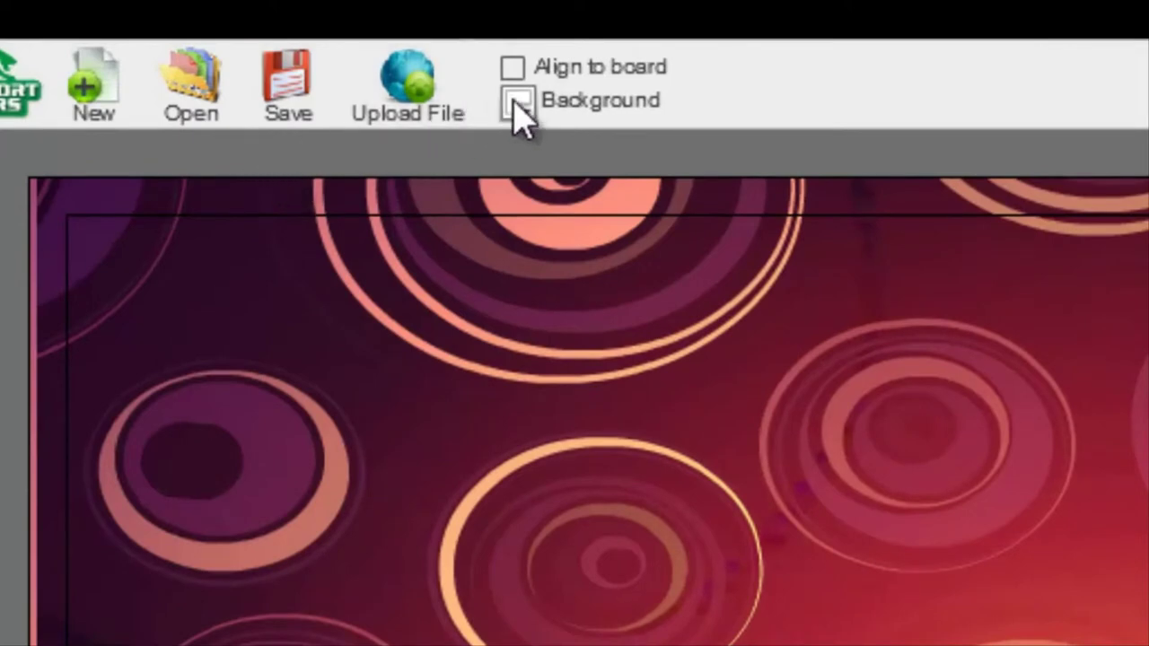
# - Replace the background image with a solid cyan (00FFFF) fill
pyautogui.click(519, 106)
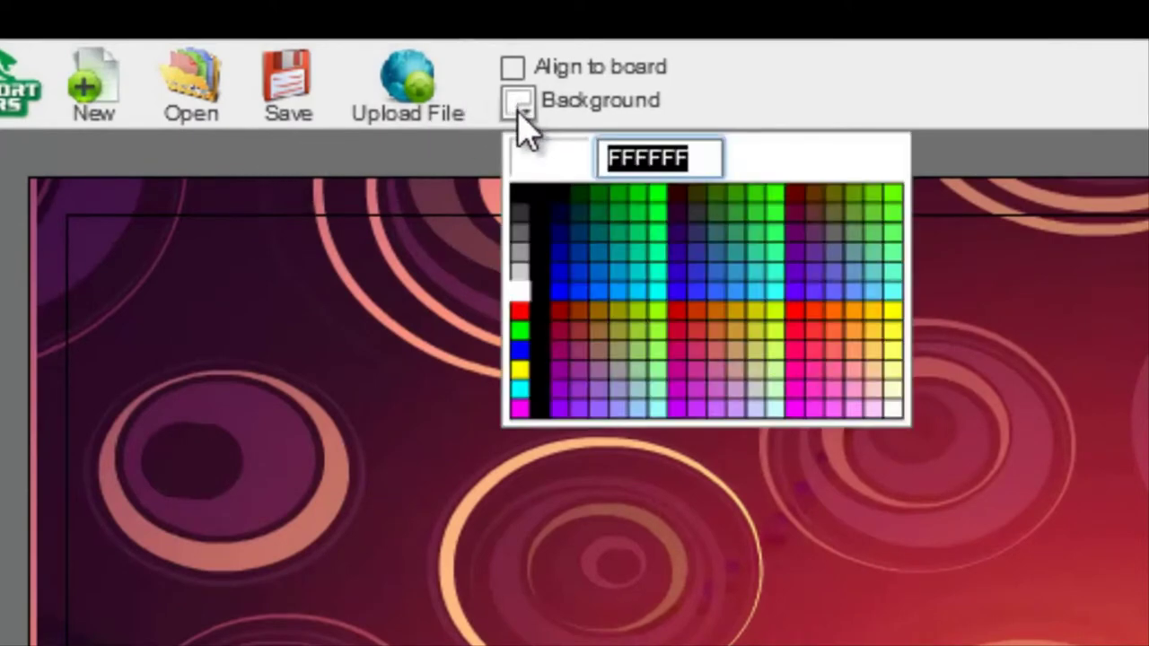
pyautogui.click(661, 309)
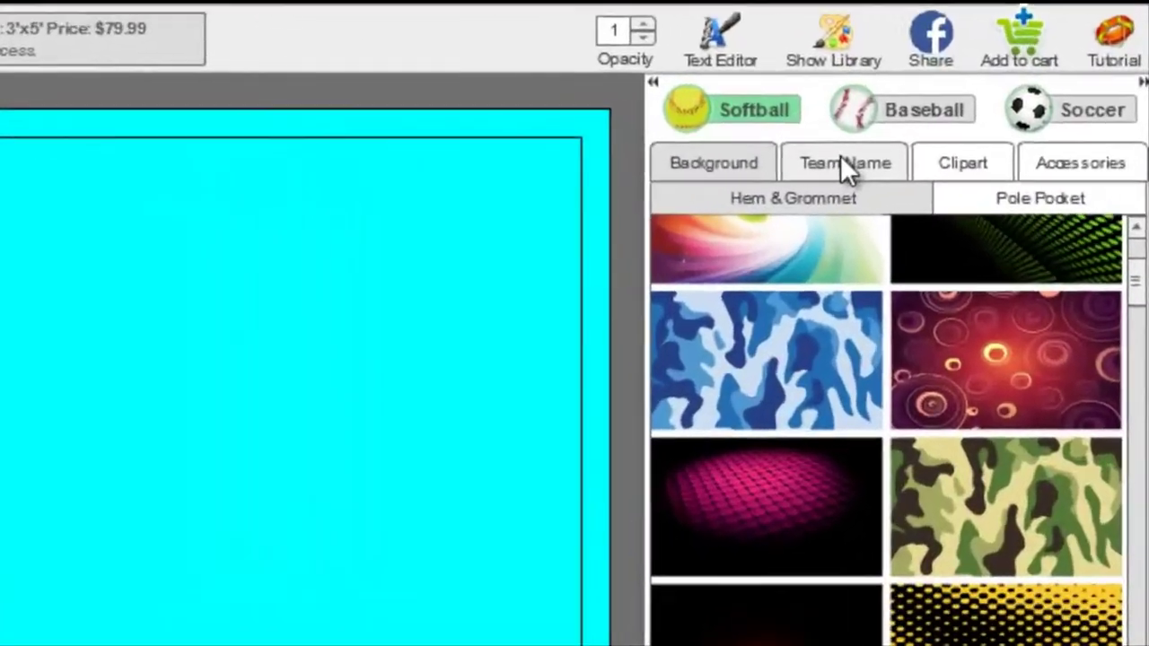
pyautogui.click(998, 120)
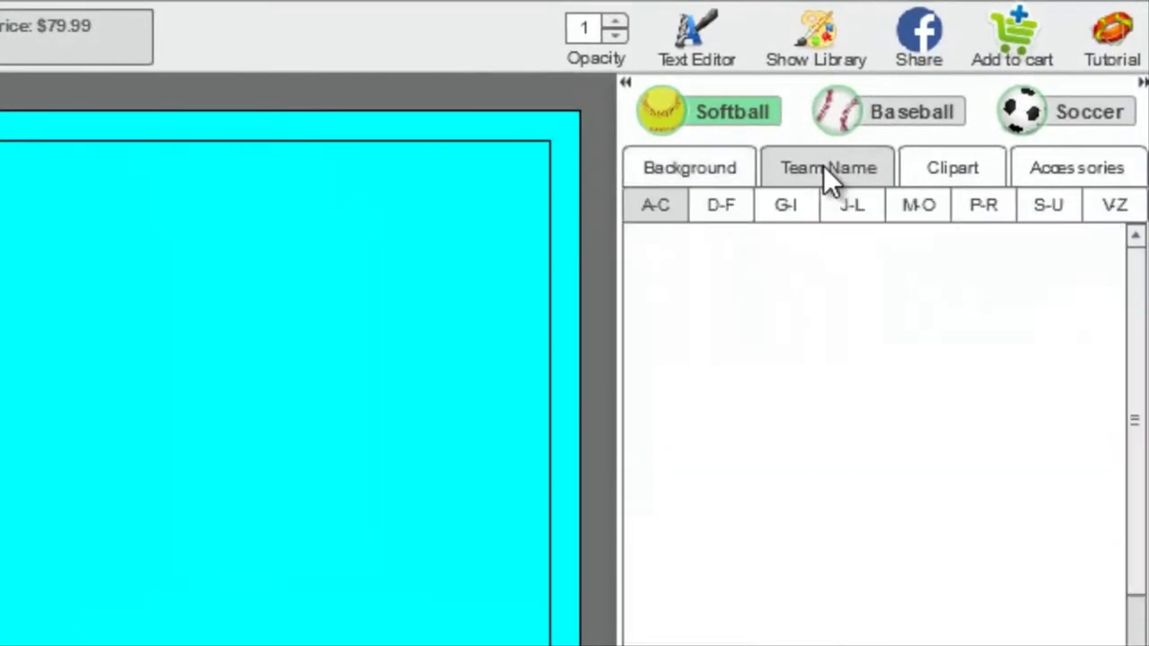
# - Add the AquaSox logo from the softball team names and move it toward the top centre
pyautogui.click(745, 114)
pyautogui.click(807, 169)
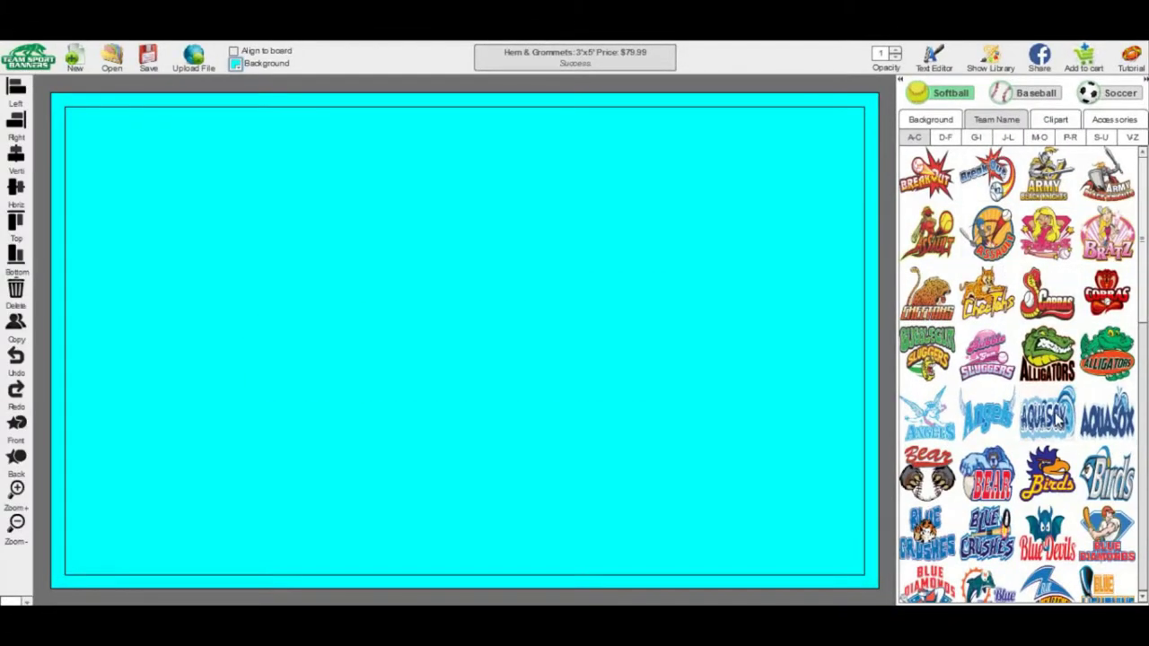
pyautogui.click(1058, 415)
pyautogui.click(636, 353)
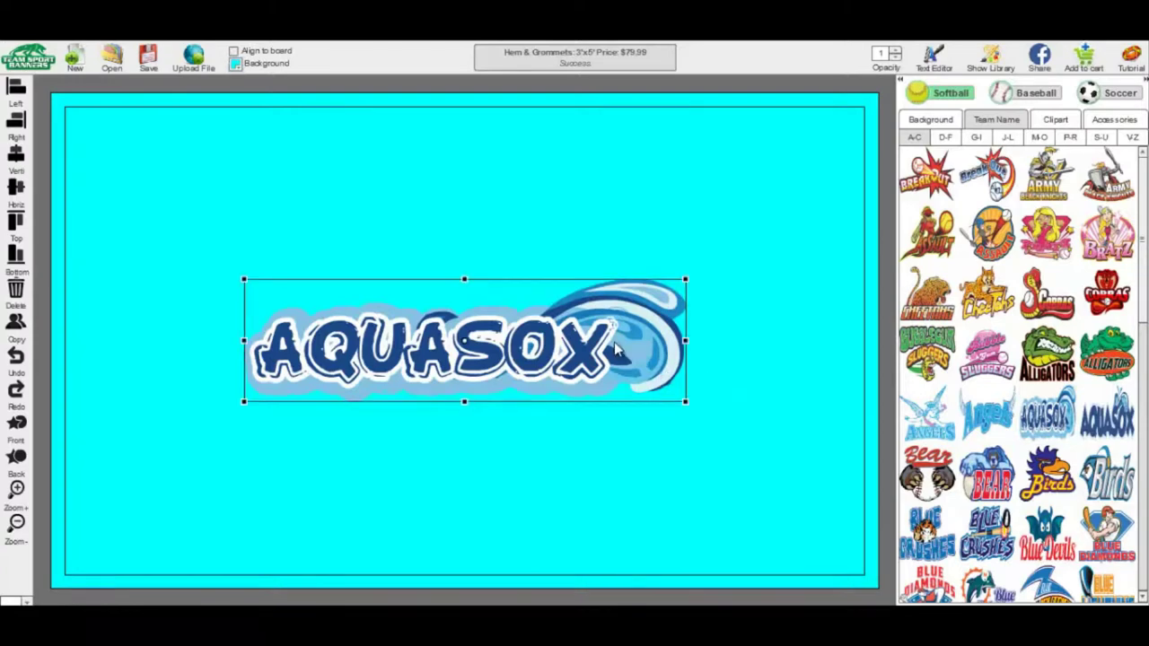
pyautogui.moveTo(614, 342); pyautogui.dragTo(675, 235)
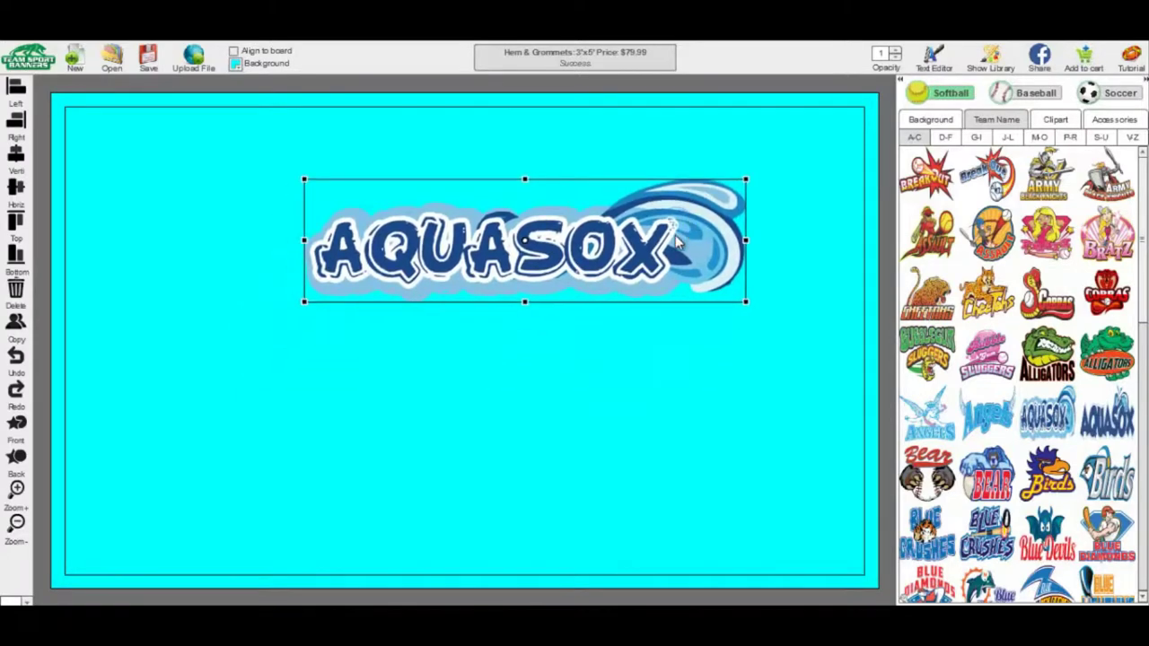
pyautogui.click(599, 482)
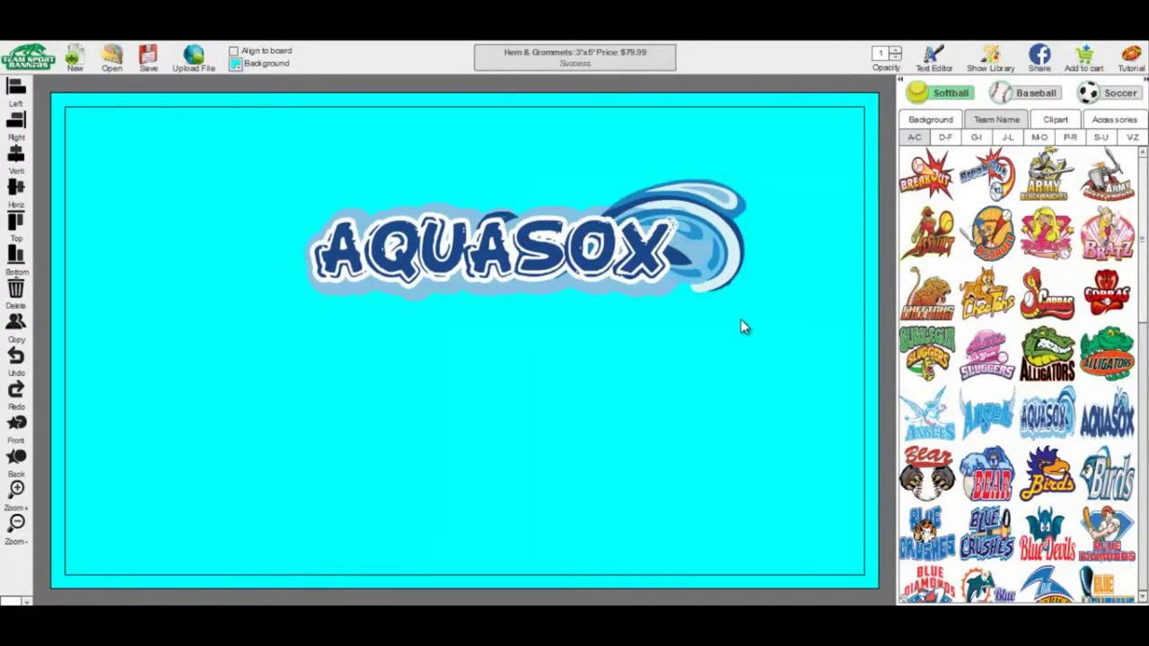
# - Enter 'Aquasox' in the Text Editor and add it as black text below the logo
pyautogui.click(934, 59)
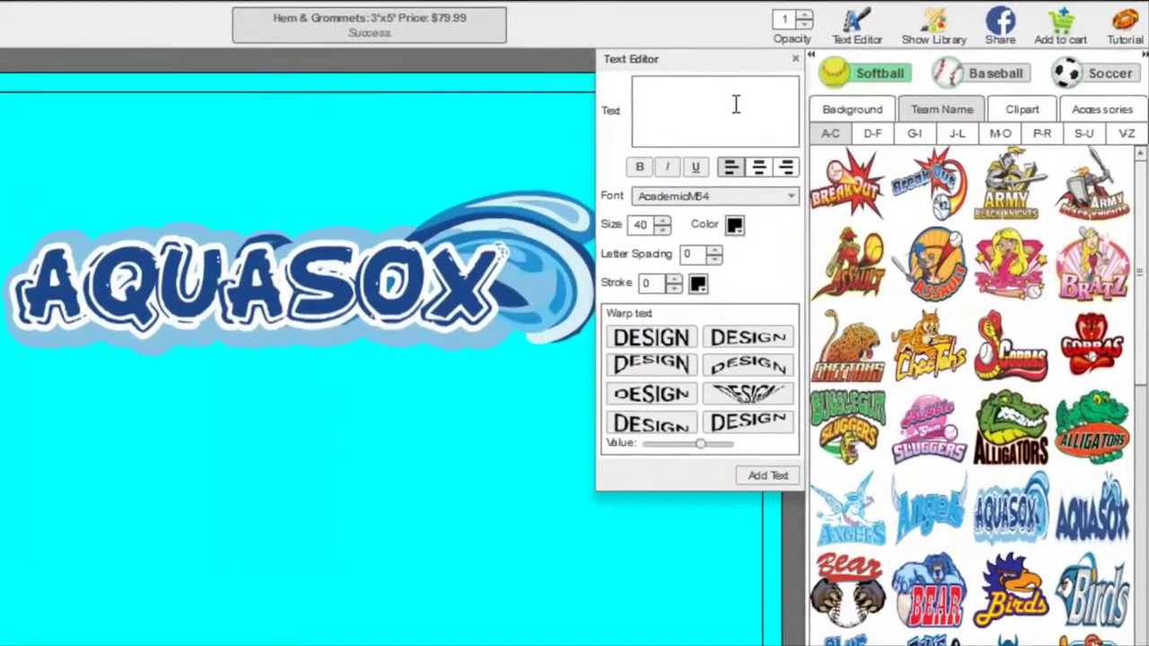
pyautogui.click(741, 97)
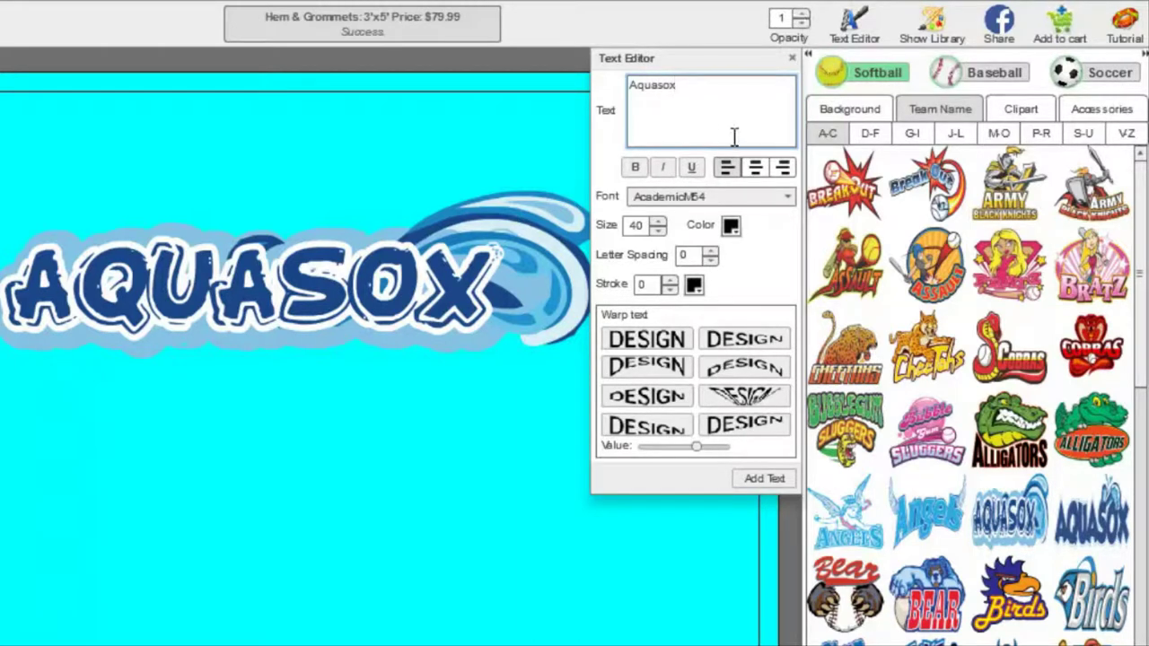
pyautogui.doubleClick(735, 84)
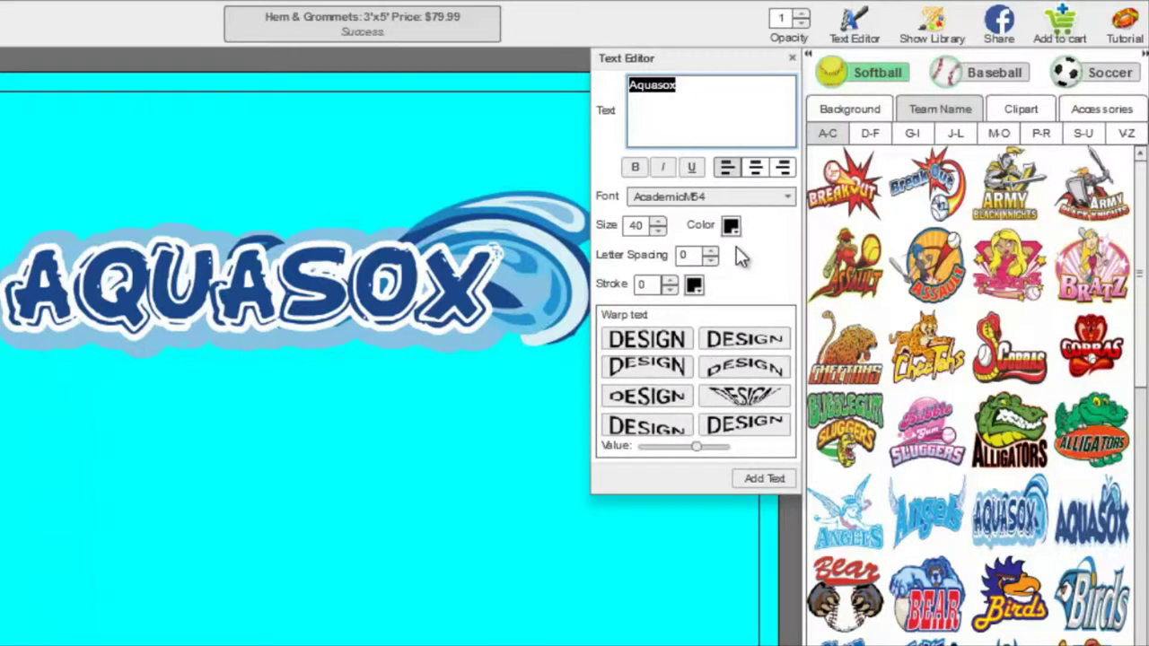
pyautogui.click(770, 484)
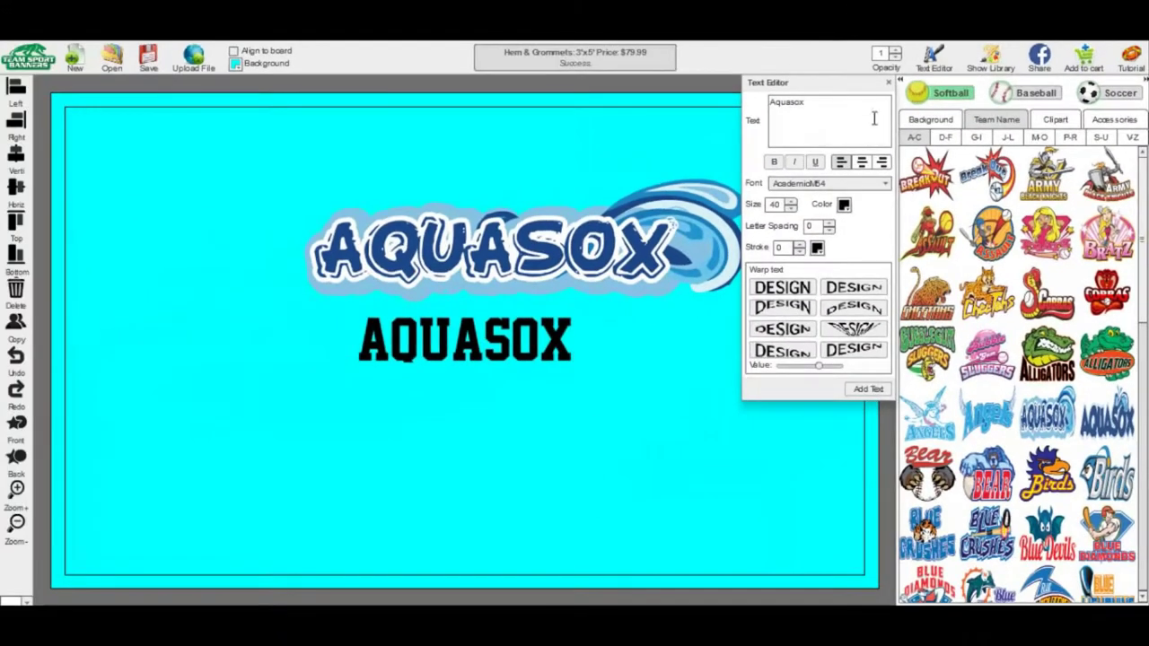
pyautogui.click(889, 82)
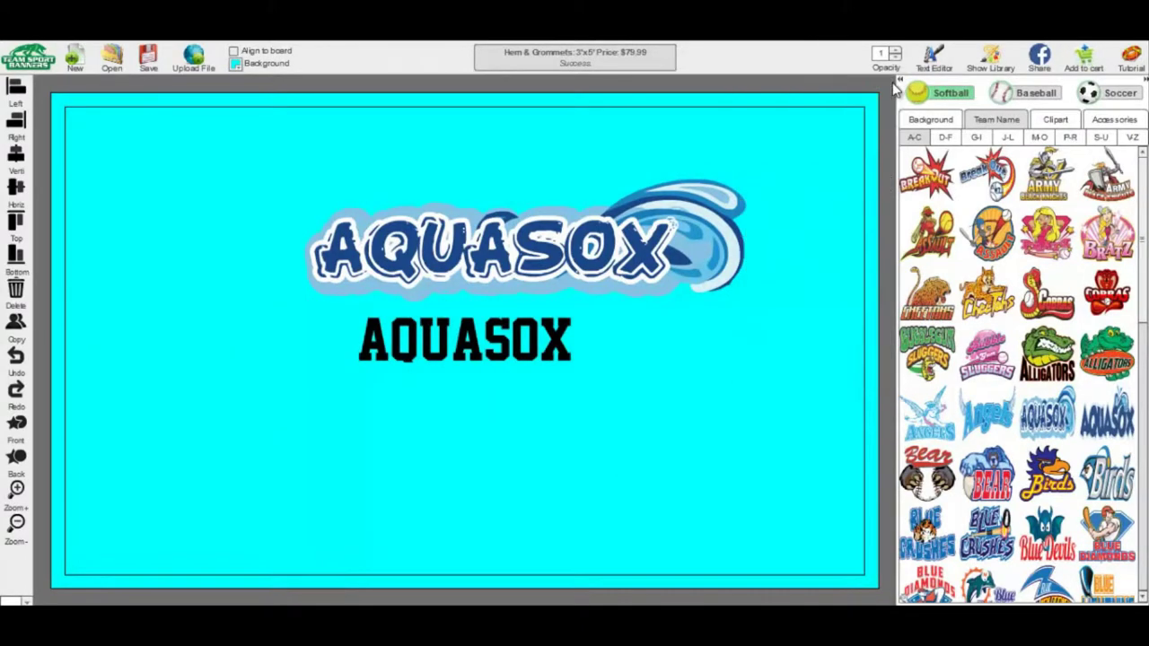
pyautogui.click(568, 353)
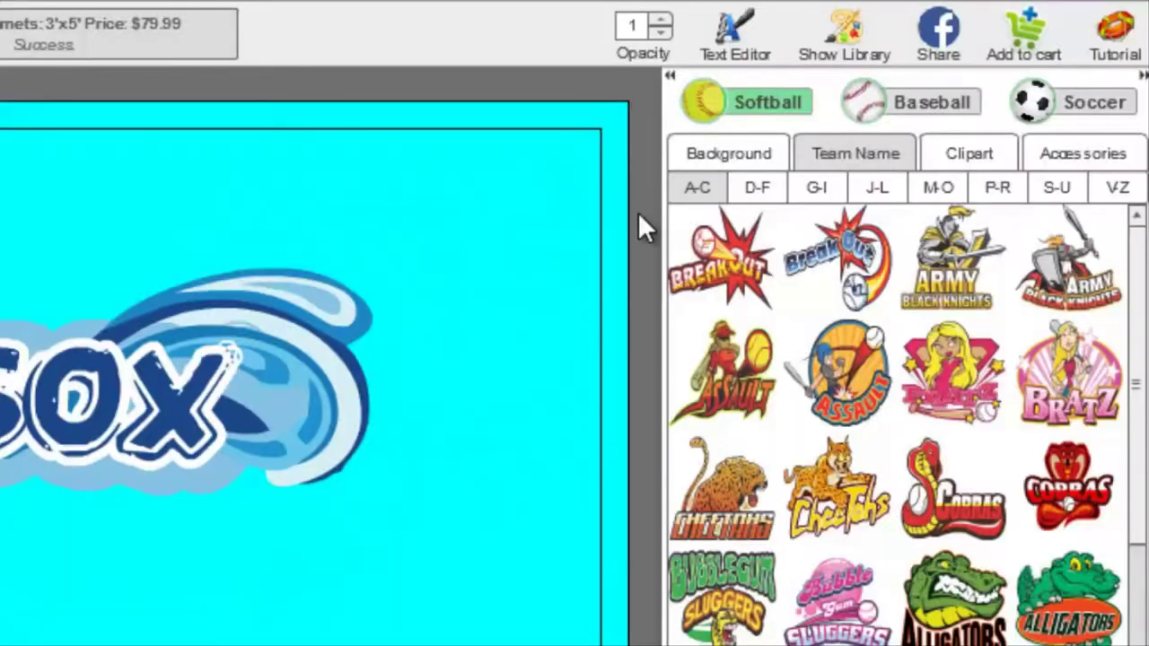
# - Add the red-haired girl batter from the baseball clipart and bring the AQUASOX logo to the front
pyautogui.click(761, 104)
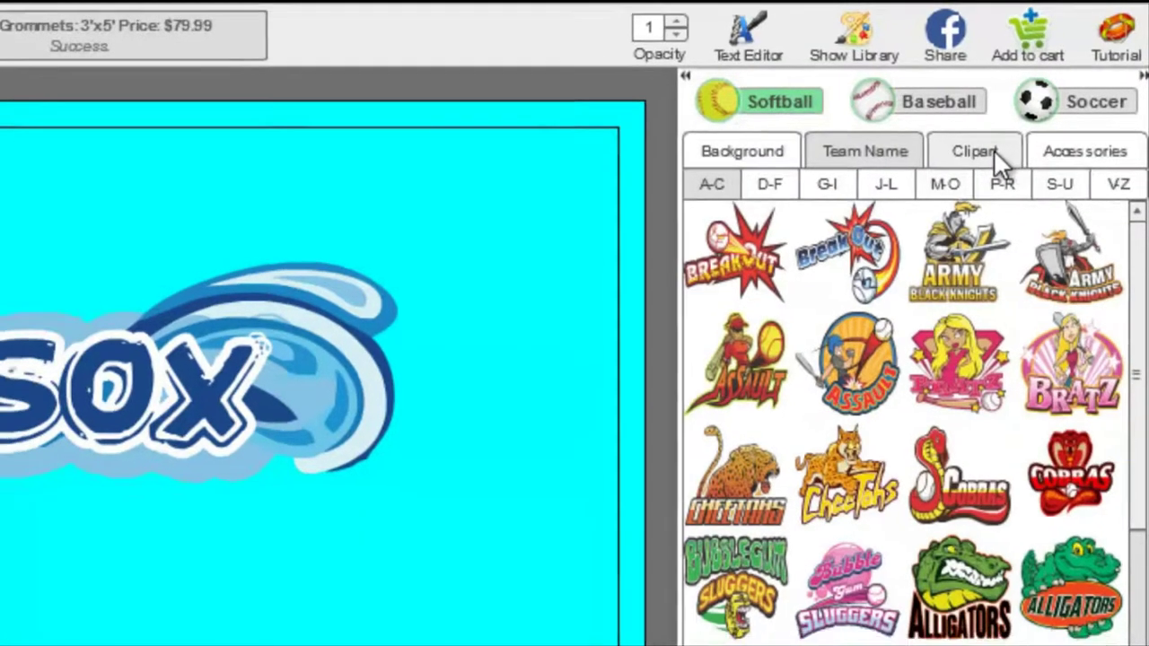
pyautogui.click(985, 153)
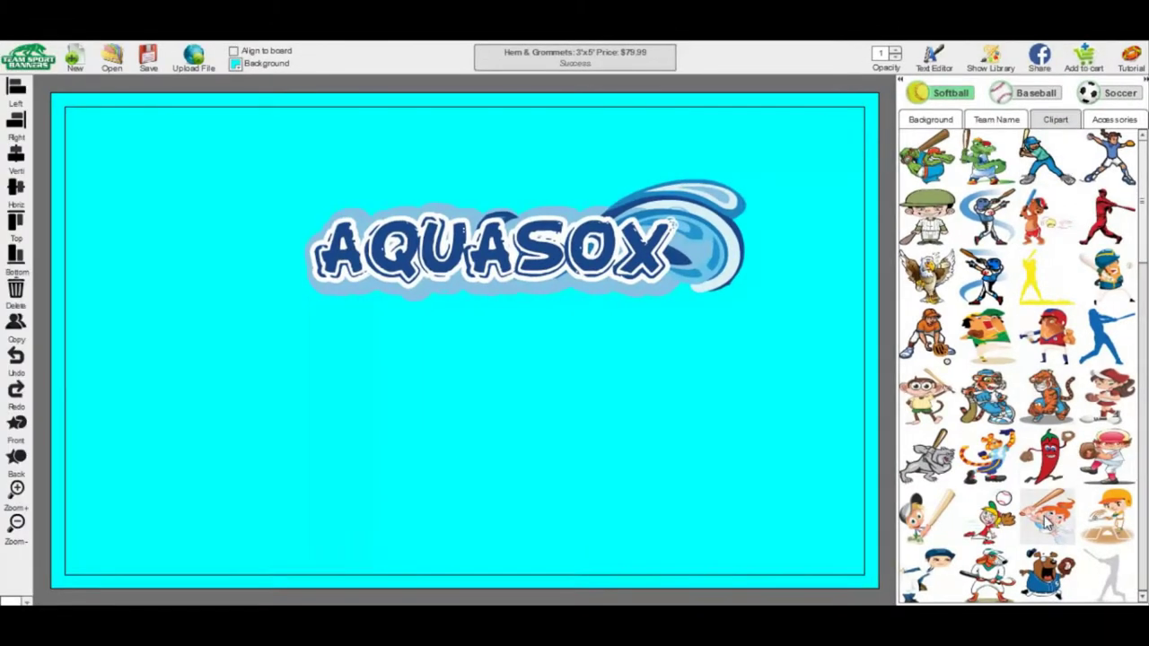
pyautogui.click(1046, 525)
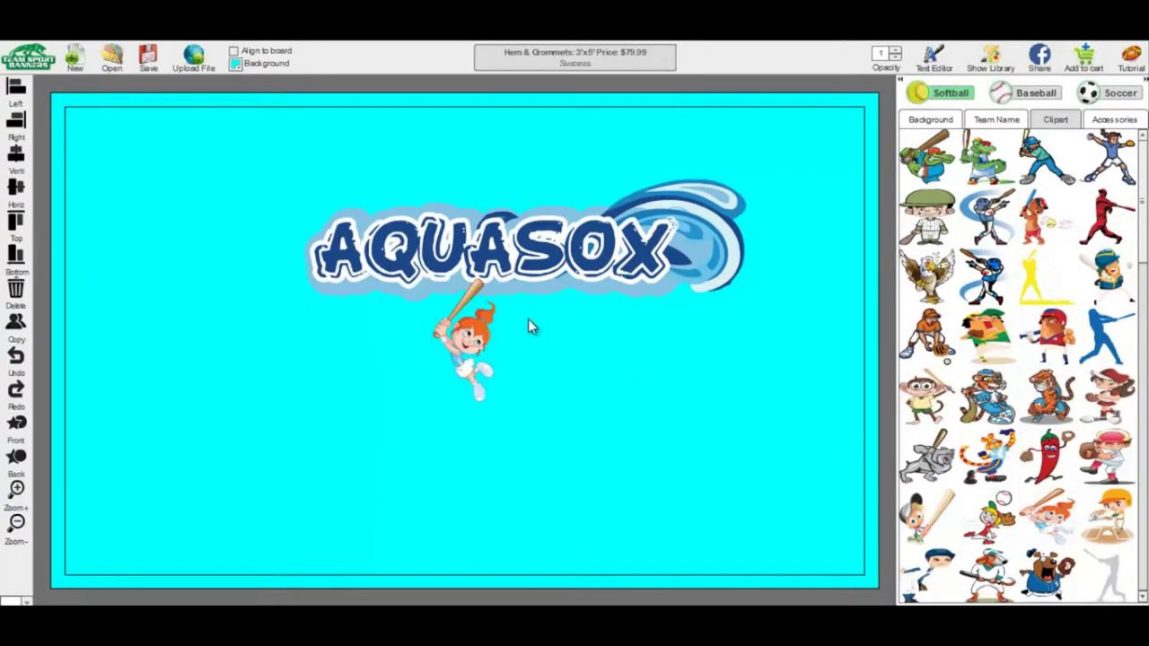
pyautogui.click(547, 238)
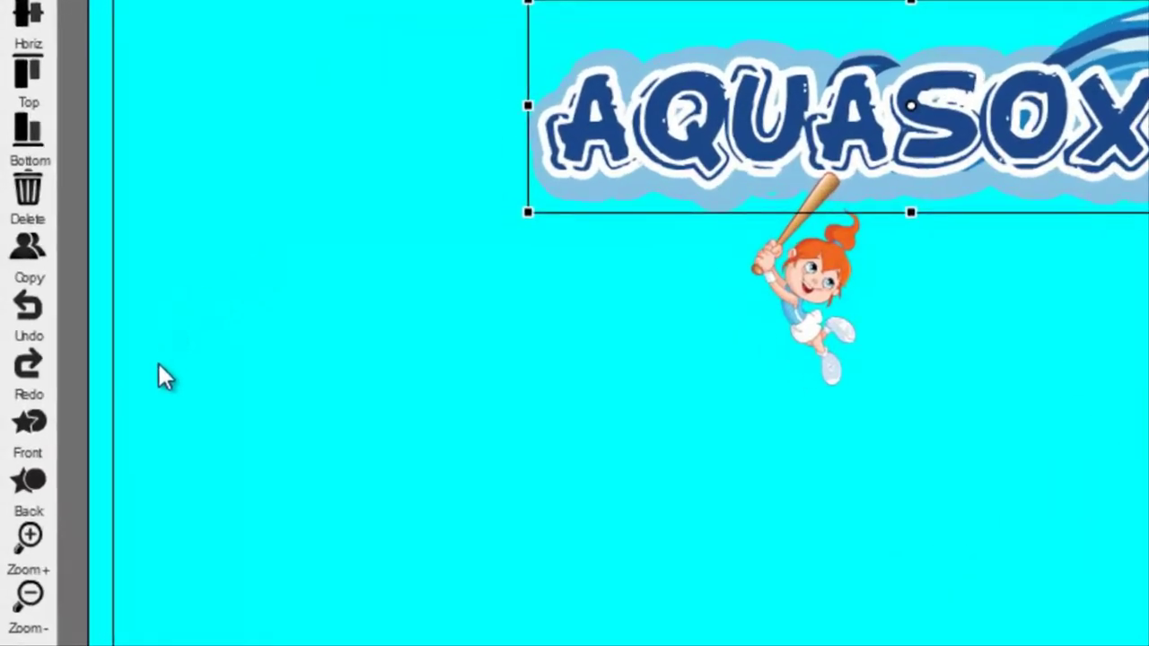
pyautogui.click(41, 446)
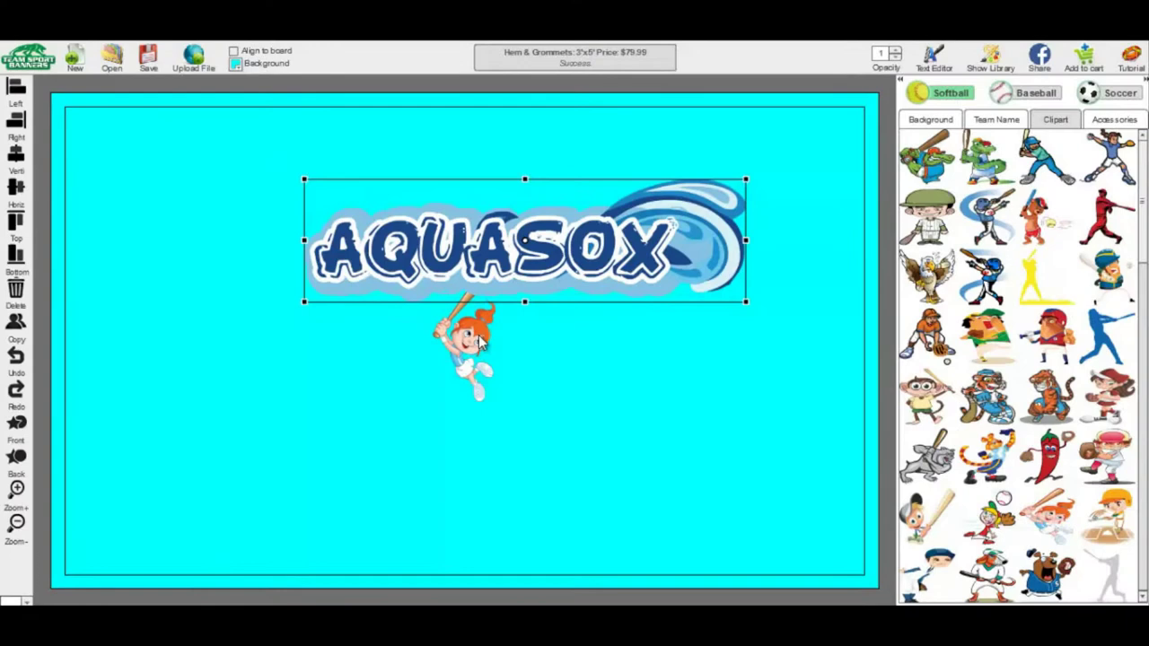
# - Enlarge the girl batter and move her down slightly below the logo
pyautogui.click(819, 296)
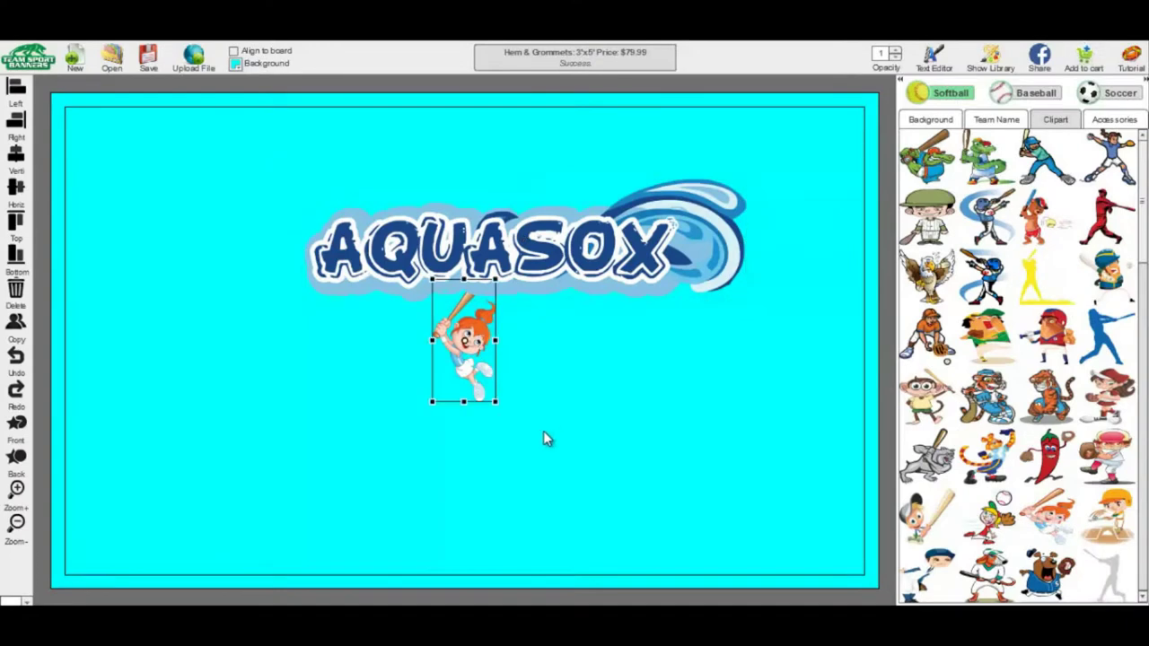
pyautogui.moveTo(496, 402); pyautogui.dragTo(515, 441)
pyautogui.moveTo(513, 382); pyautogui.dragTo(517, 429)
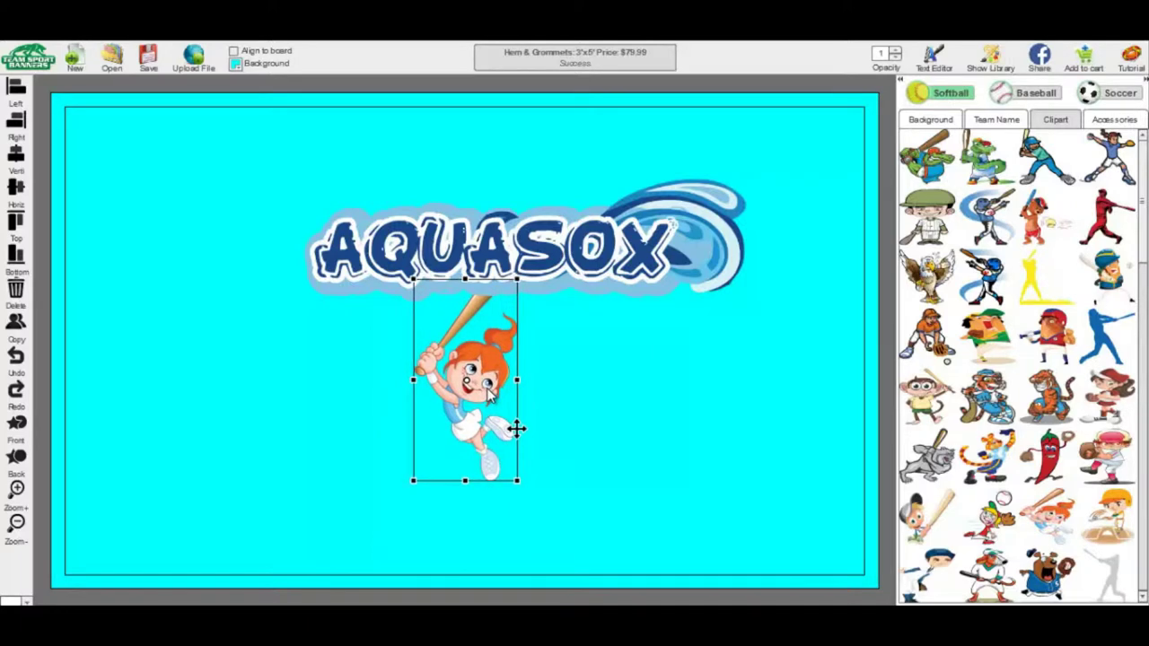
pyautogui.click(587, 385)
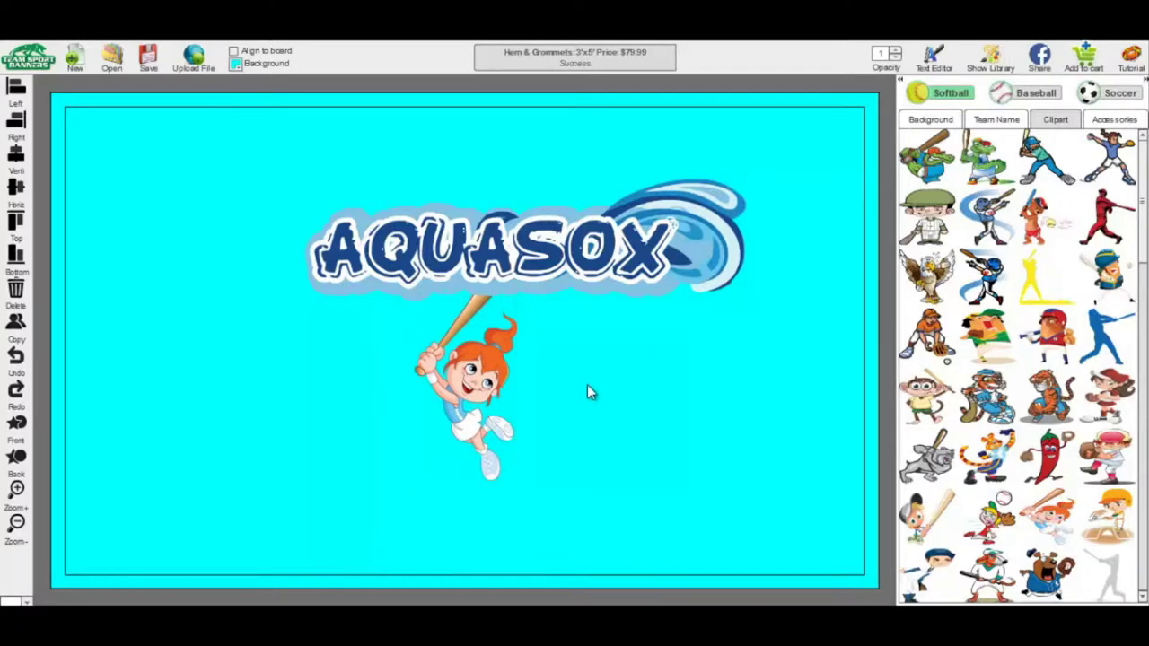
# - Add a plain baseball accessory, move it to the banner's left side, and shrink it
pyautogui.click(1114, 121)
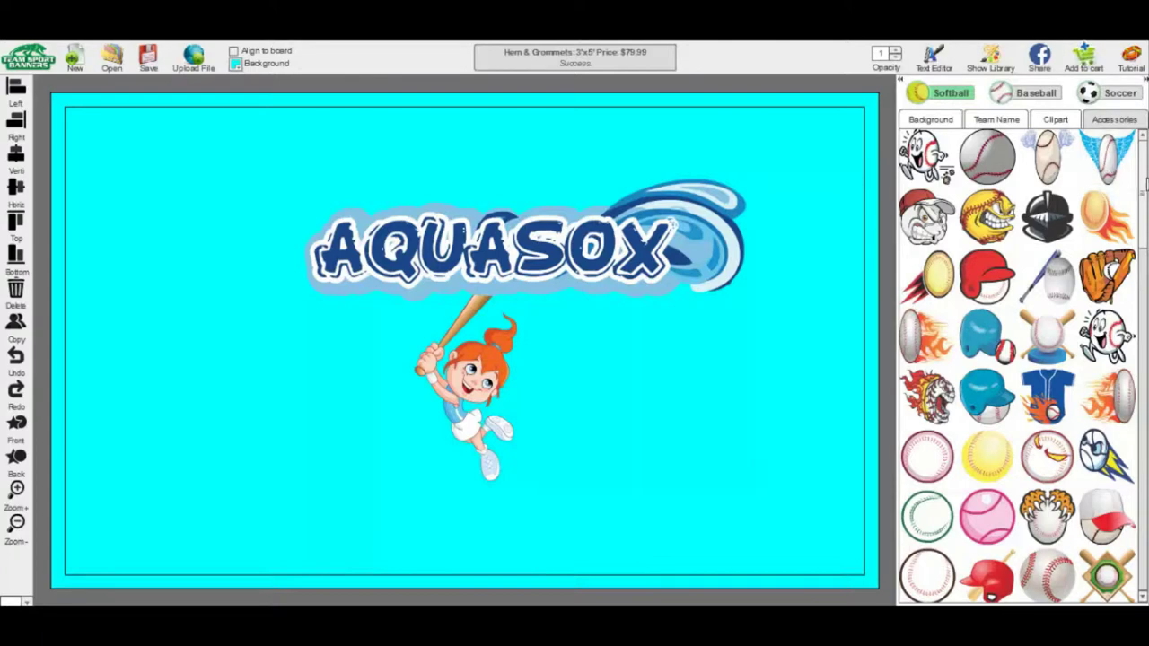
pyautogui.moveTo(1145, 180); pyautogui.dragTo(1144, 267)
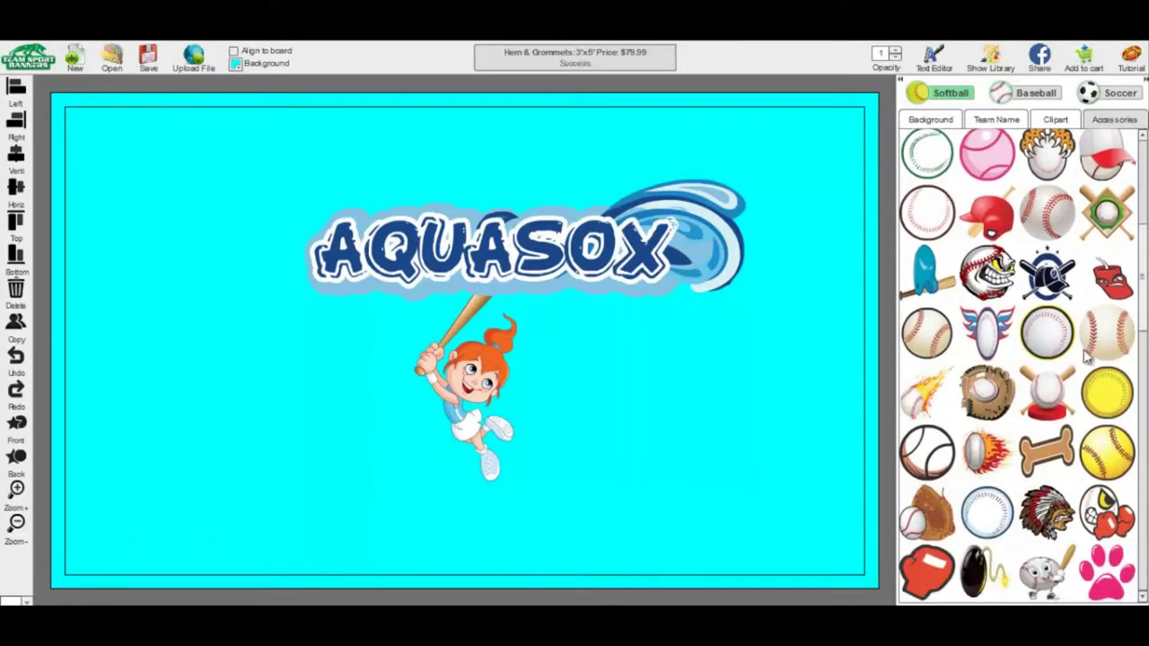
pyautogui.click(974, 526)
pyautogui.click(473, 352)
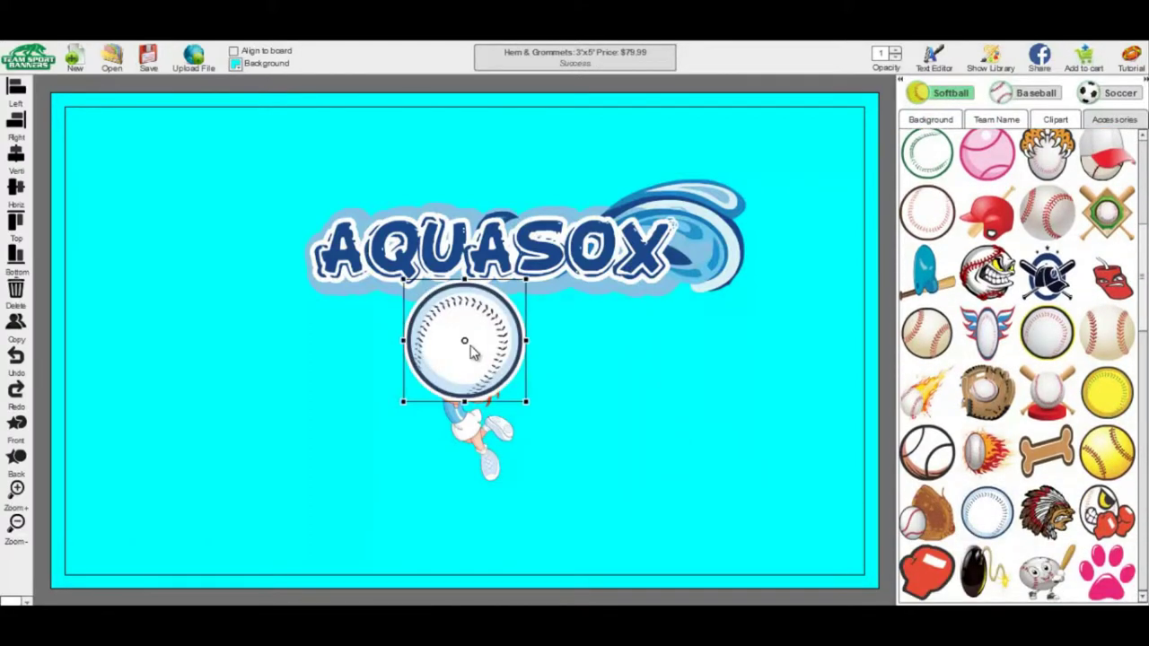
pyautogui.moveTo(489, 339); pyautogui.dragTo(147, 364)
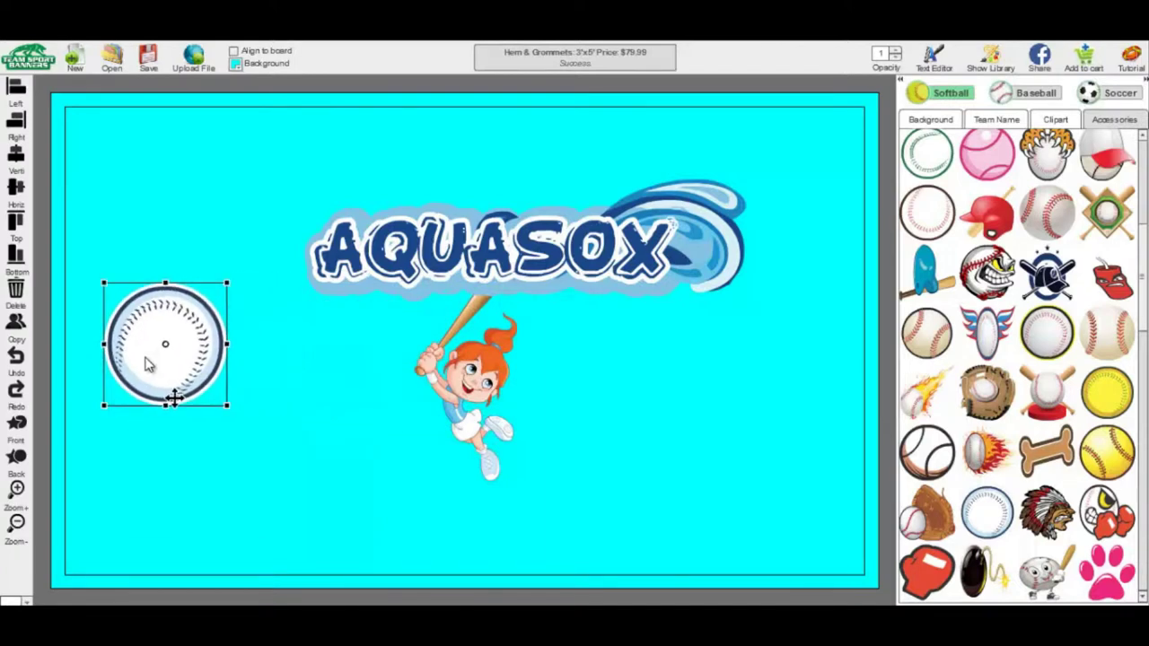
pyautogui.moveTo(226, 411); pyautogui.dragTo(160, 377)
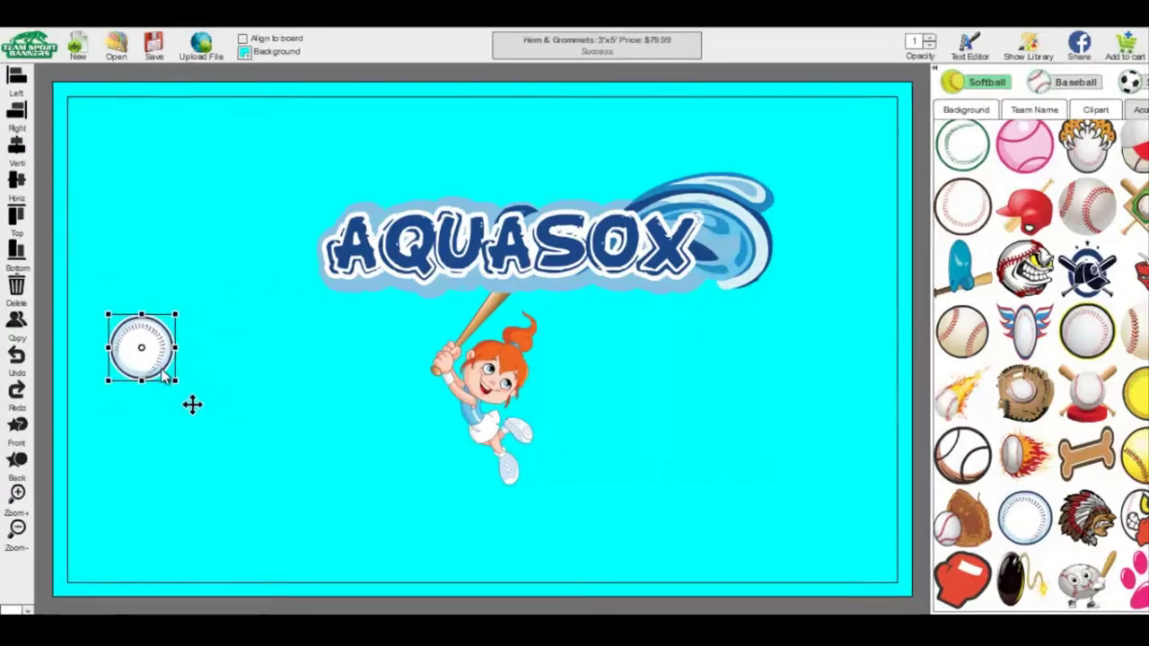
# - Copy the baseball twice to stack three balls in a left-hand column
pyautogui.click(51, 276)
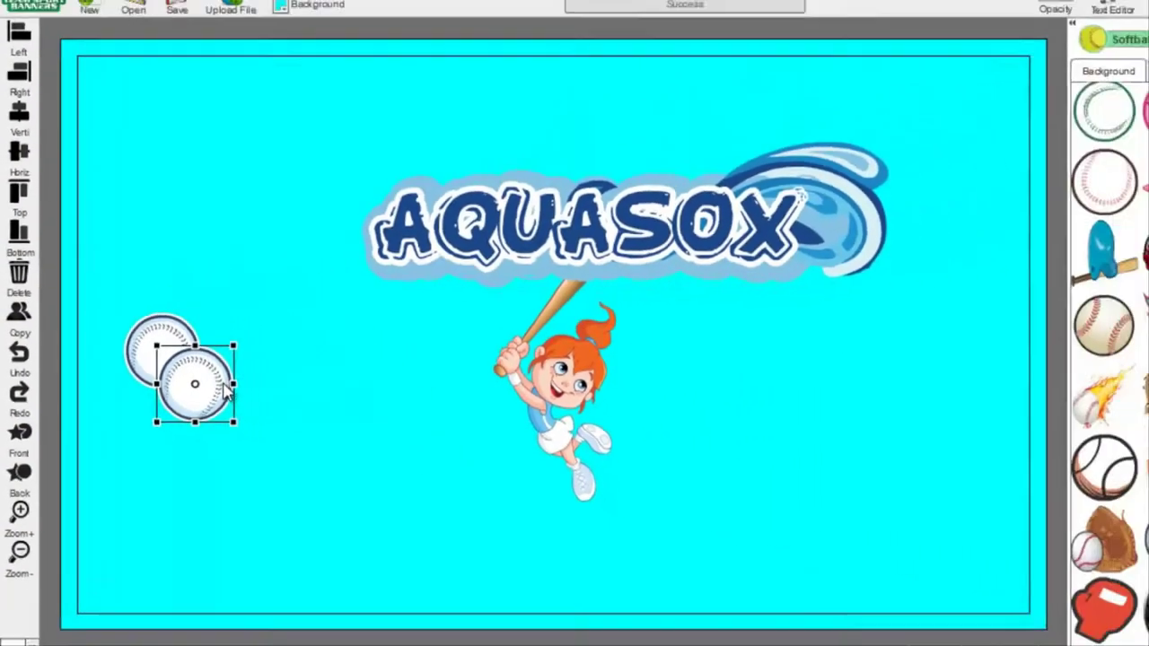
pyautogui.moveTo(384, 381); pyautogui.dragTo(341, 515)
pyautogui.moveTo(158, 436); pyautogui.dragTo(163, 436)
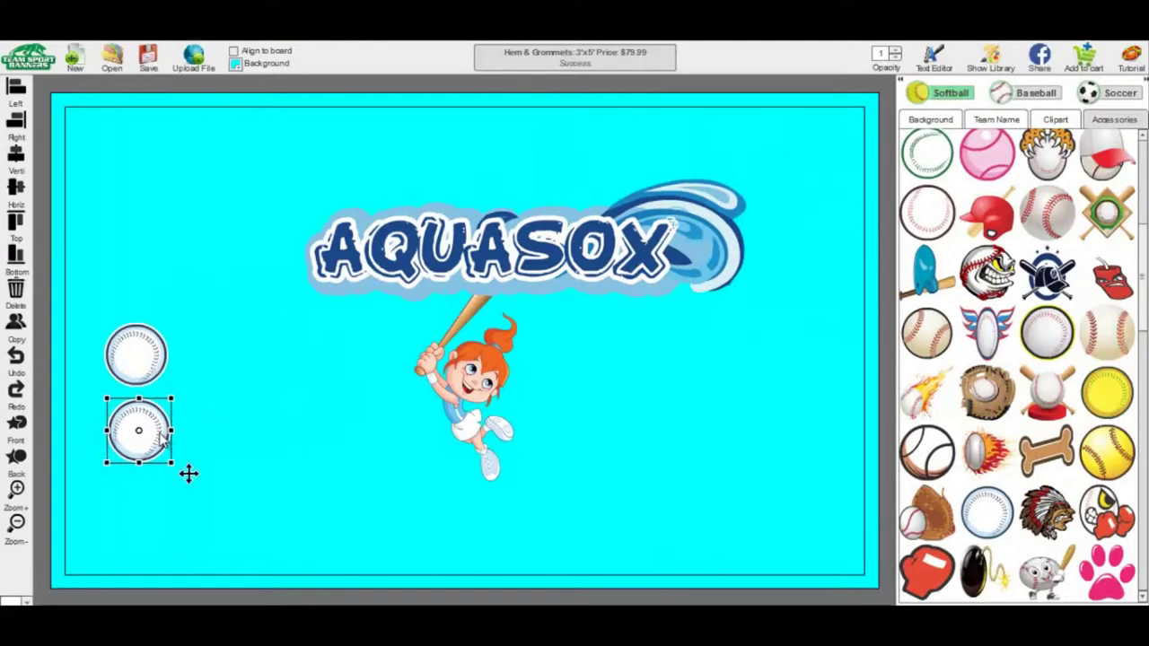
pyautogui.click(30, 332)
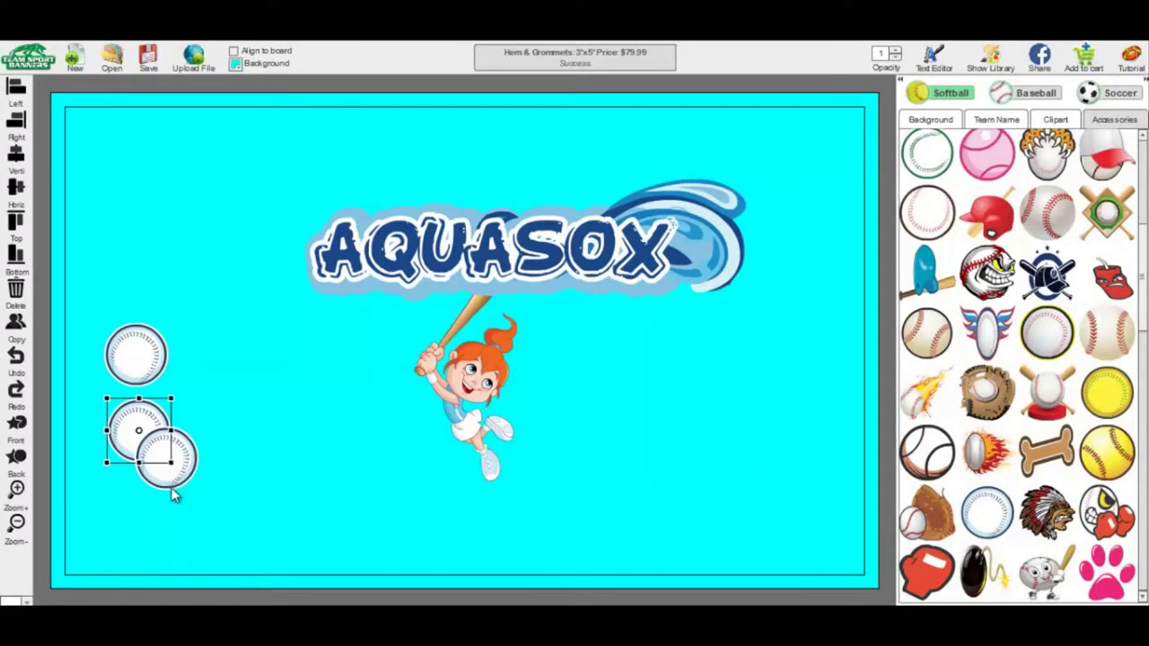
pyautogui.click(202, 495)
pyautogui.click(182, 463)
pyautogui.moveTo(177, 464); pyautogui.dragTo(142, 518)
# - Nudge the bottom ball up slightly and select all three balls of the column
pyautogui.keyDown('shift'); pyautogui.click(160, 429); pyautogui.keyUp('shift')
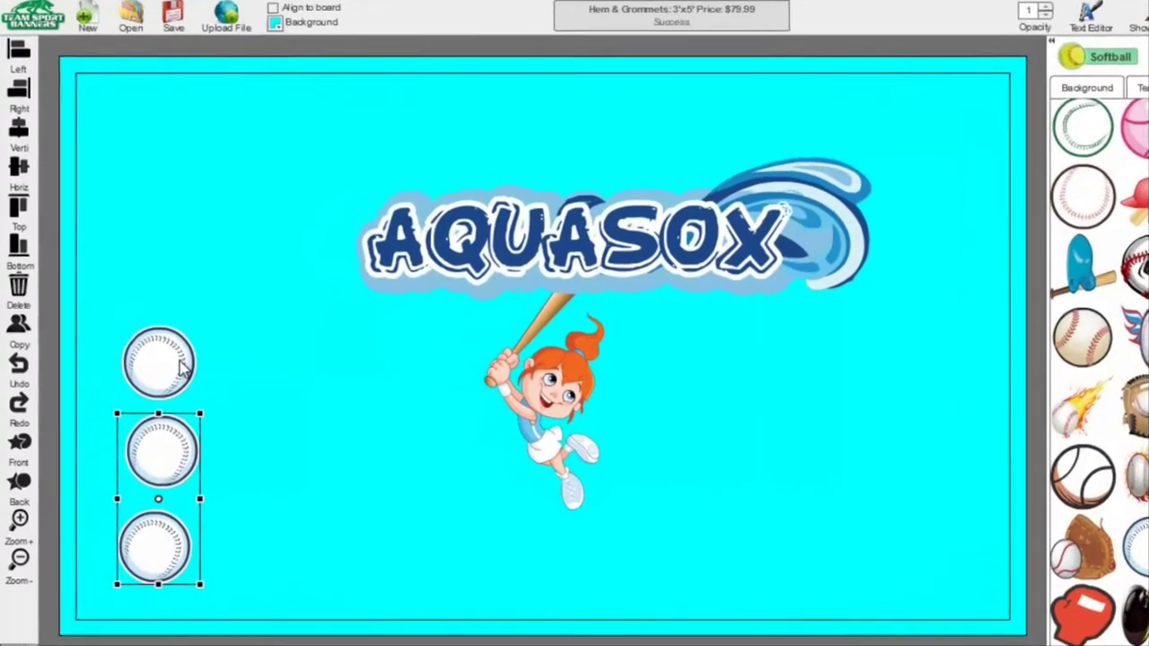
pyautogui.keyDown('shift'); pyautogui.click(155, 357); pyautogui.keyUp('shift')
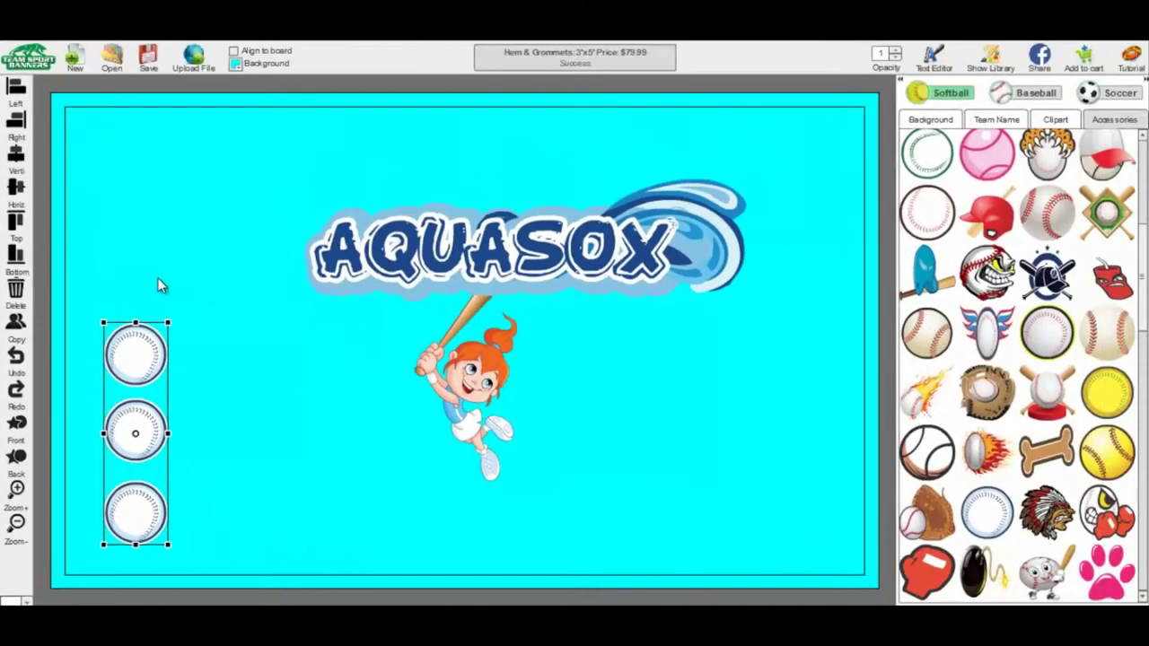
pyautogui.click(235, 414)
pyautogui.click(137, 512)
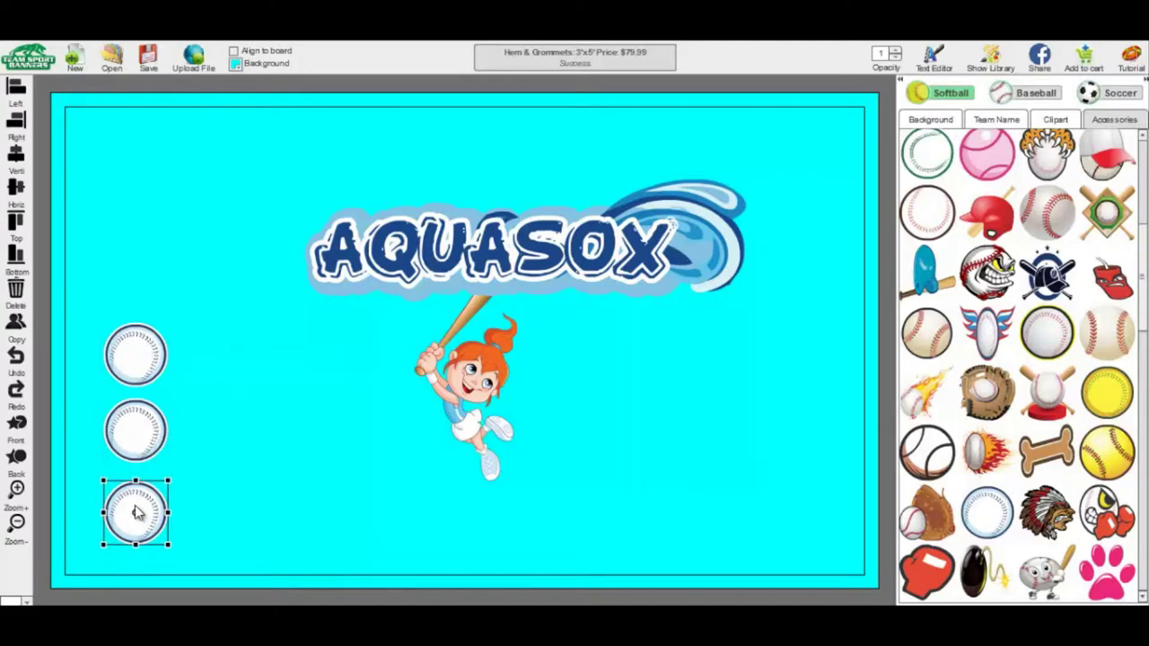
pyautogui.moveTo(137, 512); pyautogui.dragTo(136, 508)
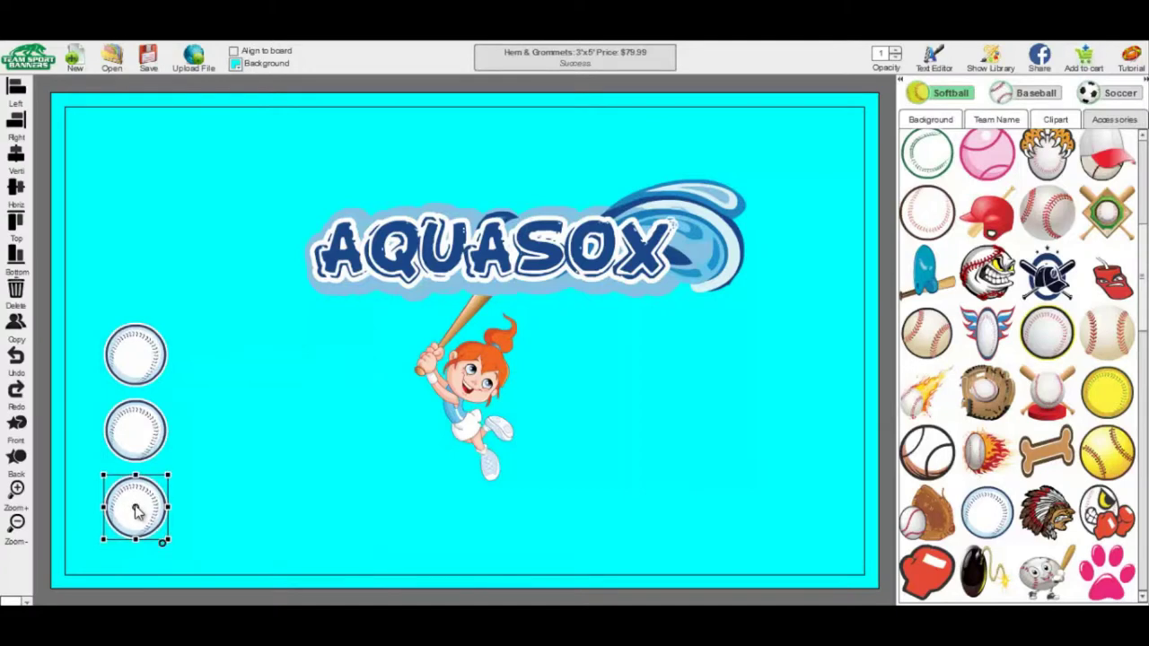
pyautogui.click(236, 464)
pyautogui.click(141, 490)
pyautogui.keyDown('shift'); pyautogui.click(149, 434); pyautogui.keyUp('shift')
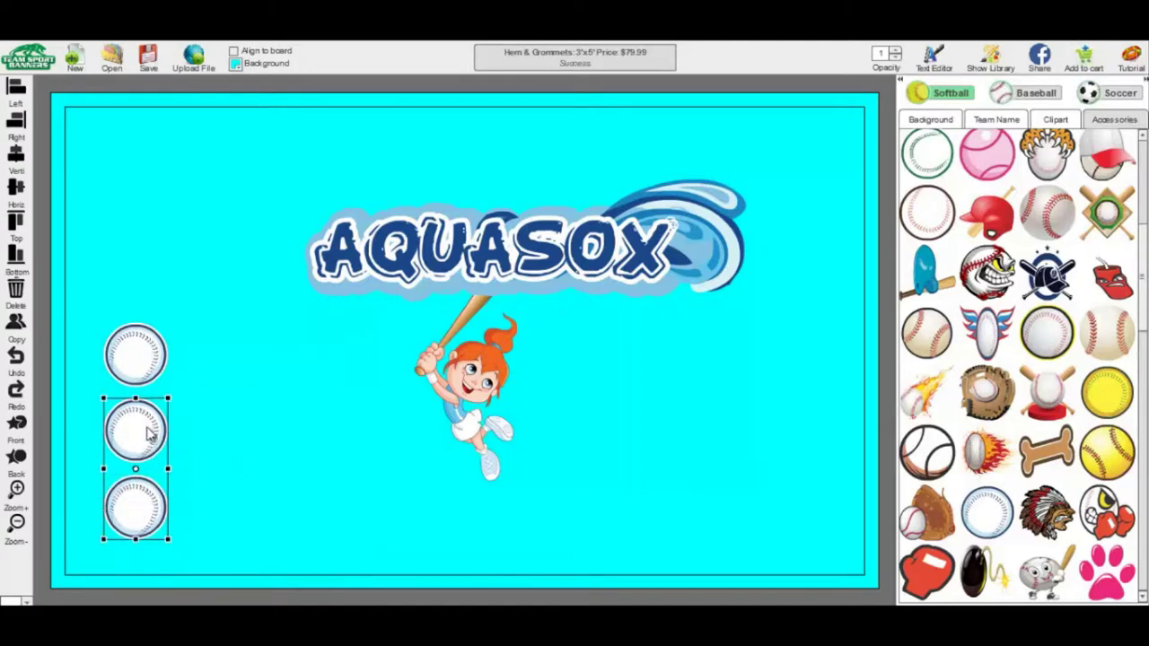
pyautogui.keyDown('shift'); pyautogui.click(149, 364); pyautogui.keyUp('shift')
# - Duplicate the three-ball column and move the copy to the right of the batter
pyautogui.click(16, 322)
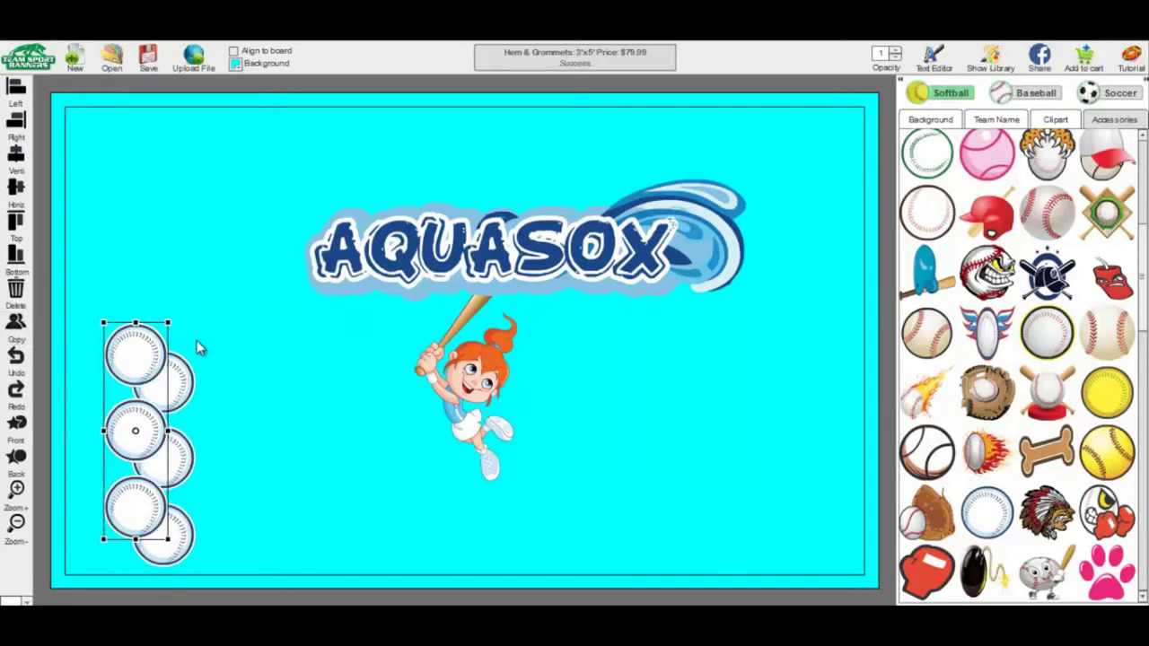
pyautogui.click(188, 399)
pyautogui.keyDown('shift'); pyautogui.click(188, 474); pyautogui.keyUp('shift')
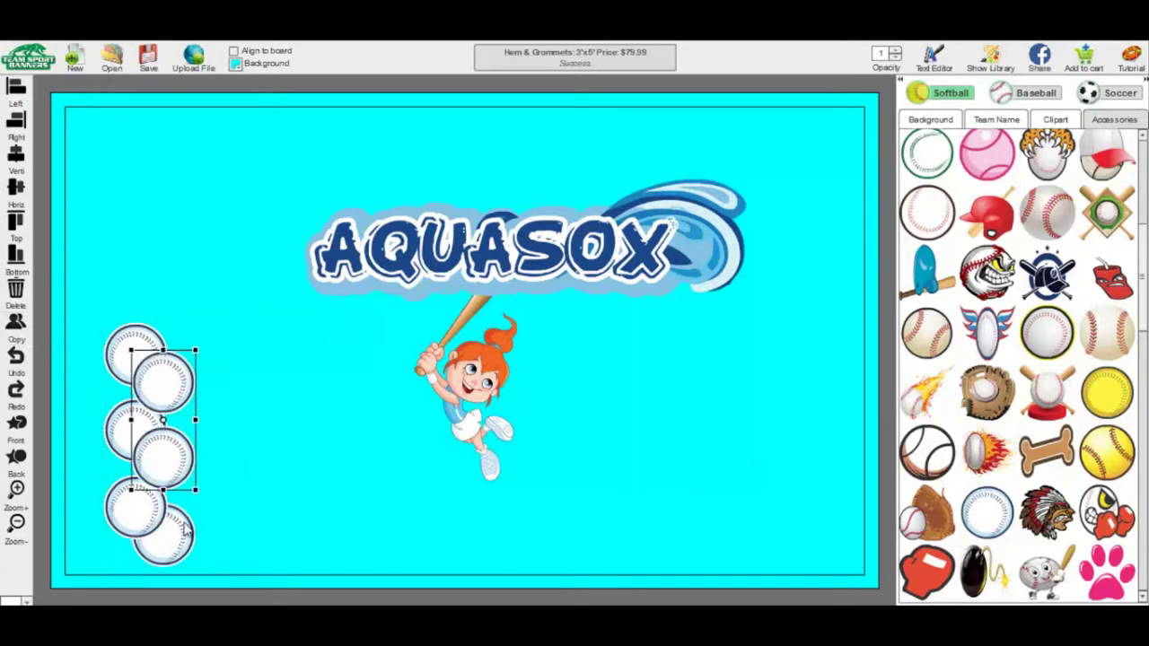
pyautogui.keyDown('shift'); pyautogui.click(184, 532); pyautogui.keyUp('shift')
pyautogui.moveTo(208, 494); pyautogui.dragTo(638, 466)
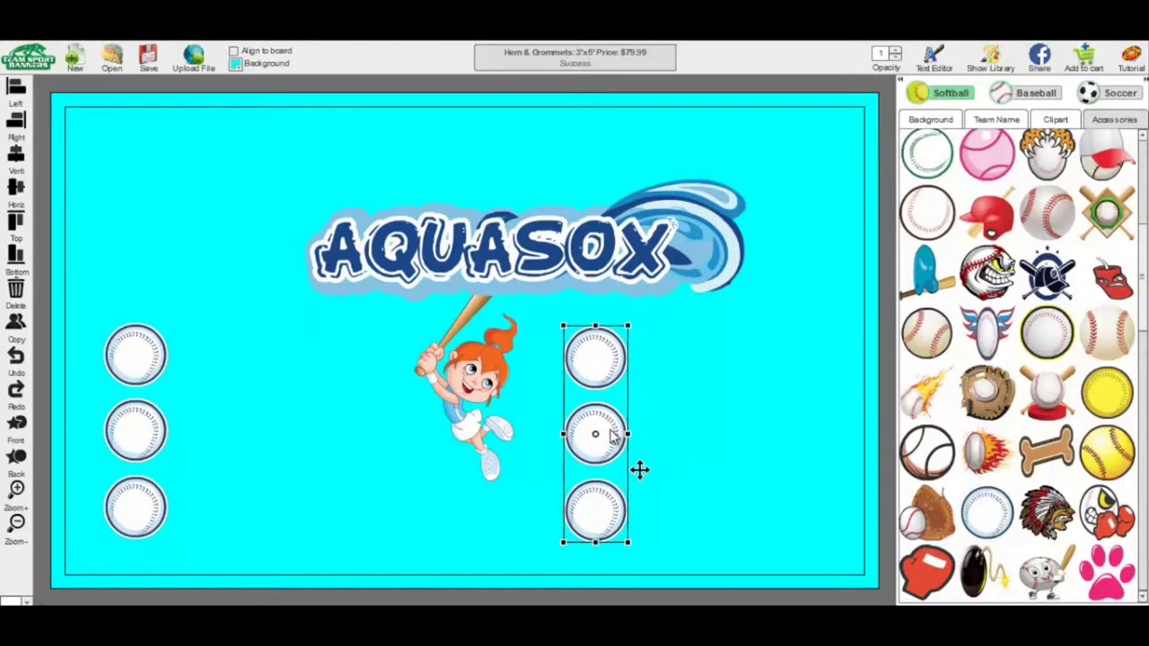
pyautogui.click(637, 377)
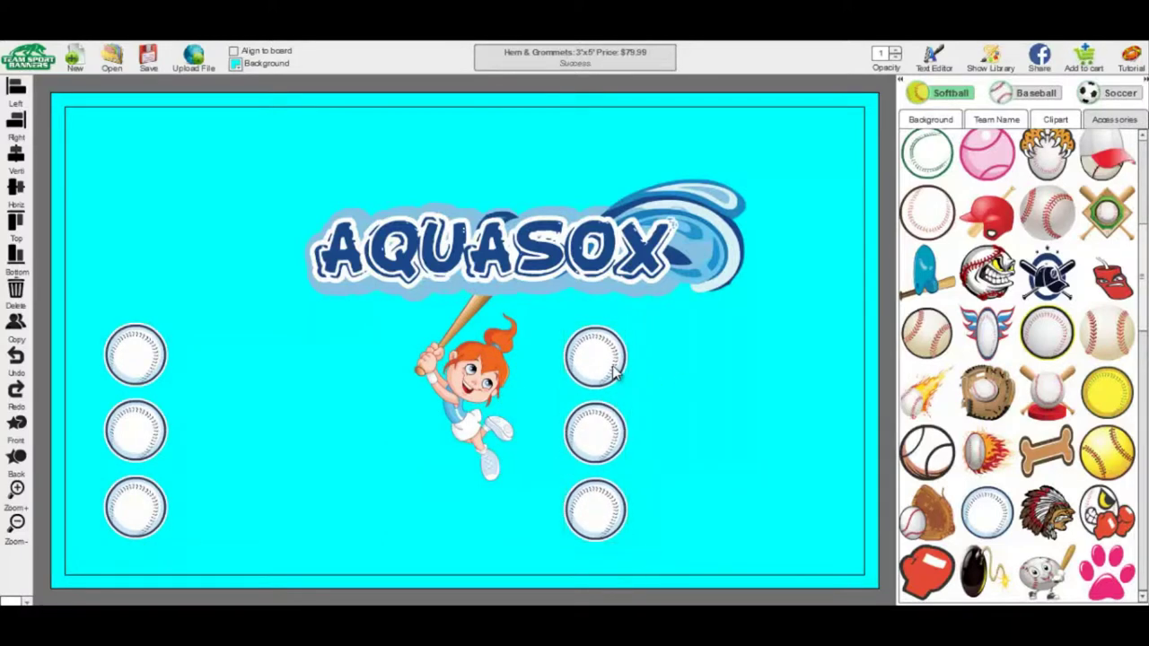
# - Align the top, middle and bottom baseball pairs so each row sits level
pyautogui.click(616, 373)
pyautogui.keyDown('shift'); pyautogui.click(157, 356); pyautogui.keyUp('shift')
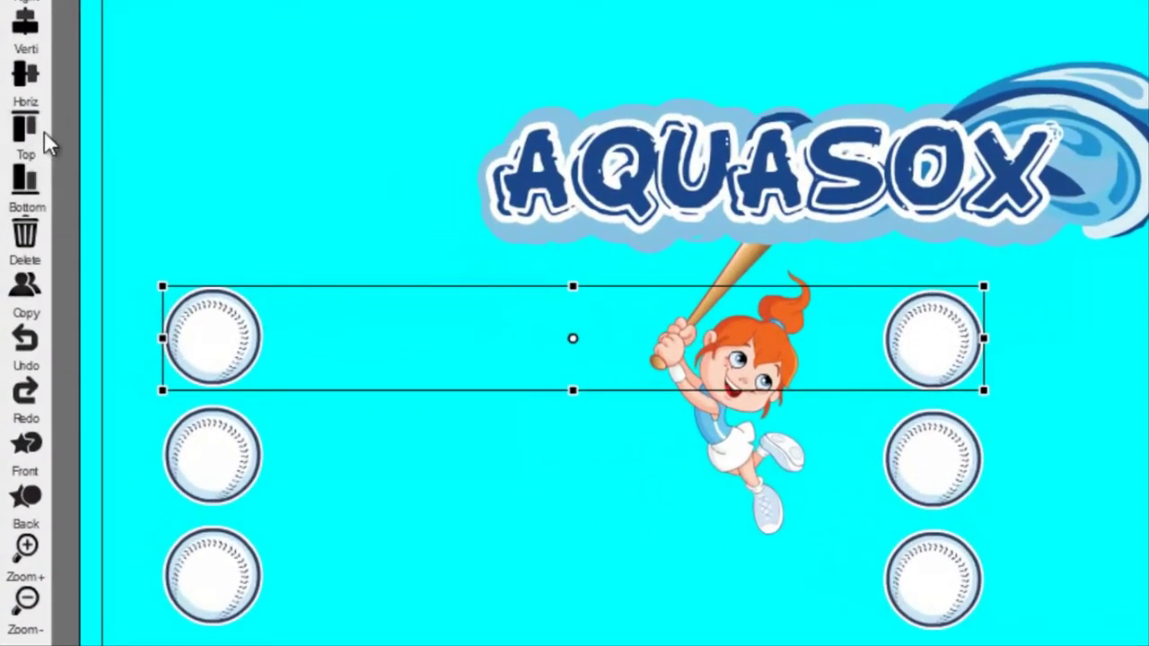
pyautogui.click(45, 135)
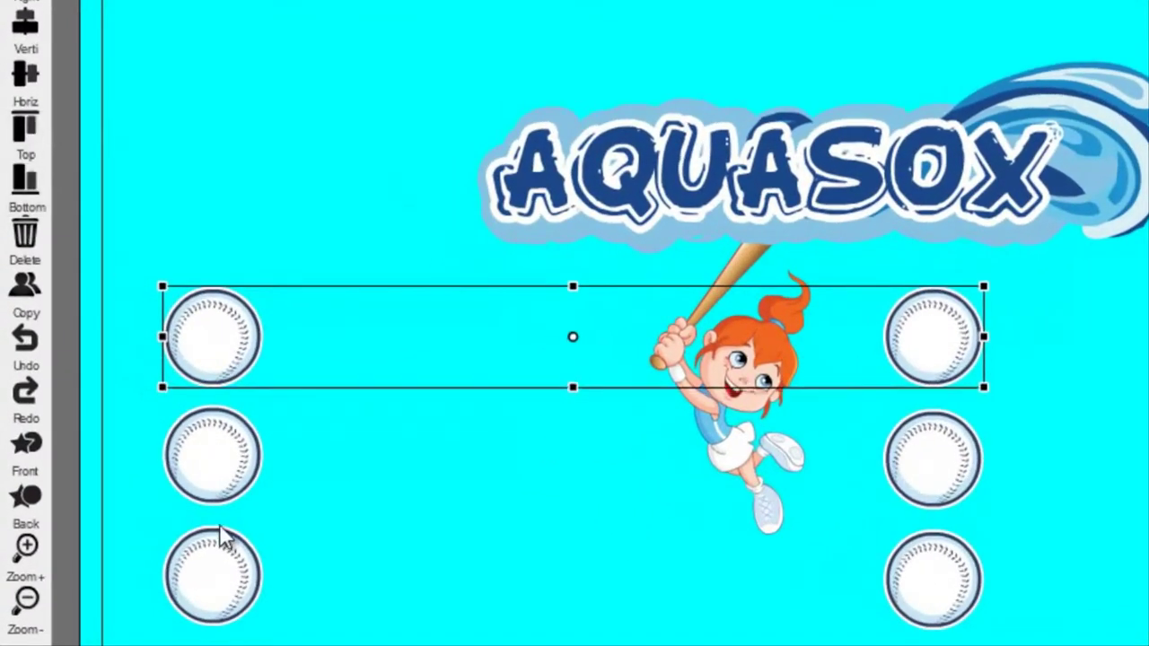
pyautogui.click(226, 443)
pyautogui.keyDown('shift'); pyautogui.click(931, 446); pyautogui.keyUp('shift')
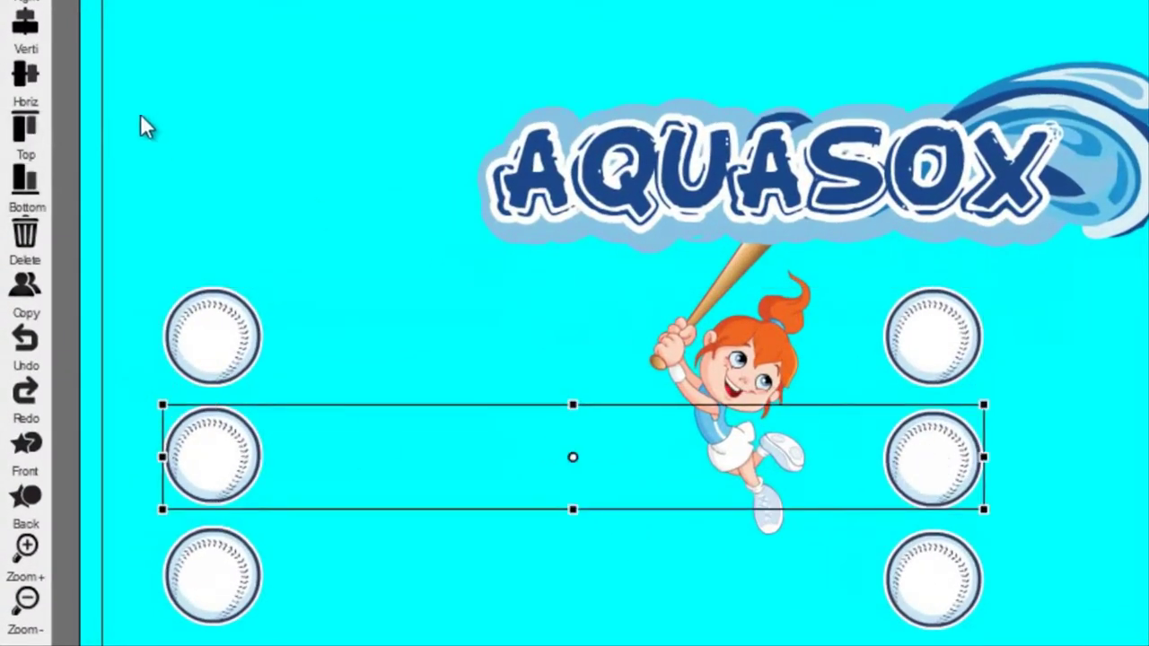
pyautogui.click(25, 133)
pyautogui.click(237, 570)
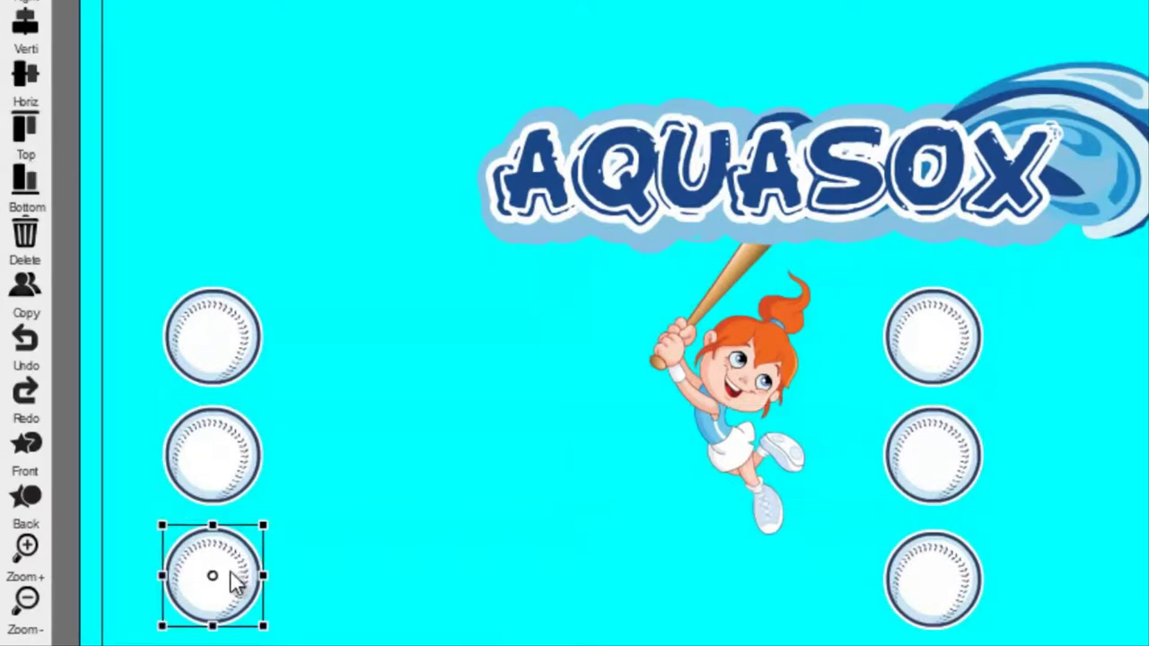
pyautogui.keyDown('shift'); pyautogui.click(939, 595); pyautogui.keyUp('shift')
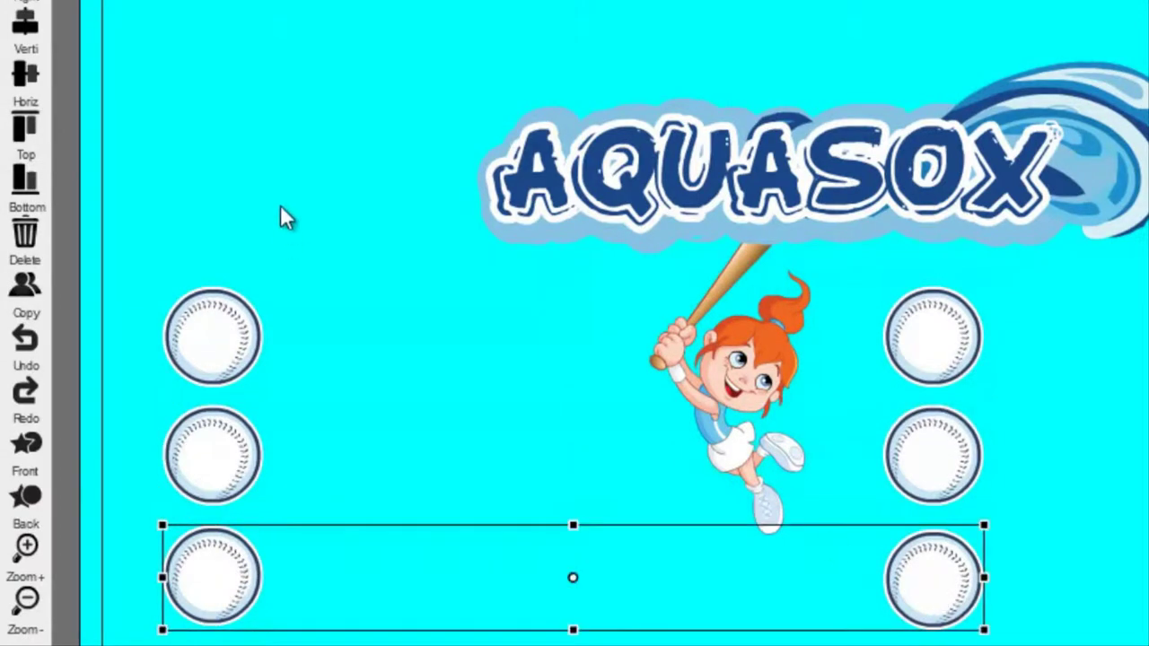
pyautogui.click(36, 187)
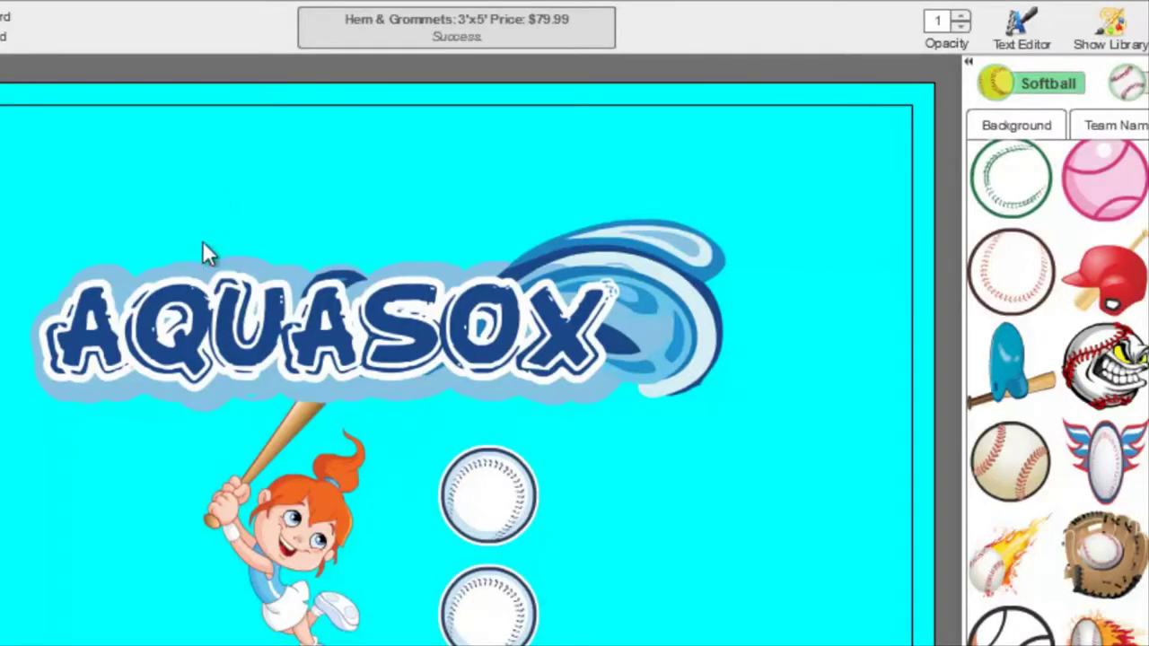
pyautogui.click(196, 314)
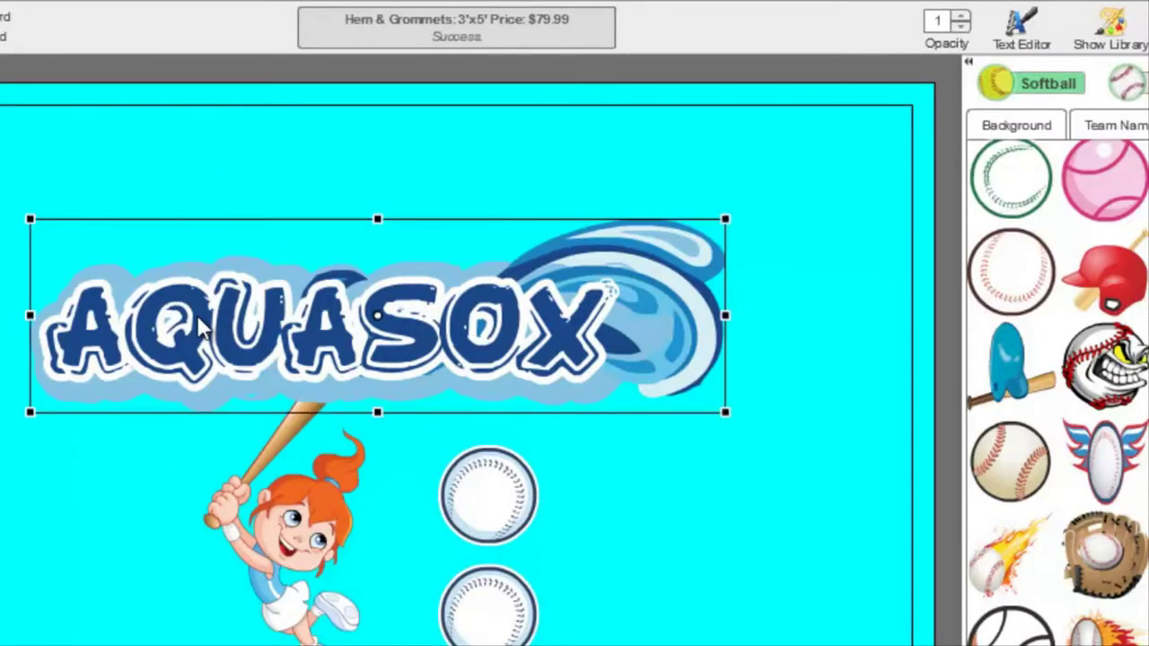
pyautogui.click(960, 26)
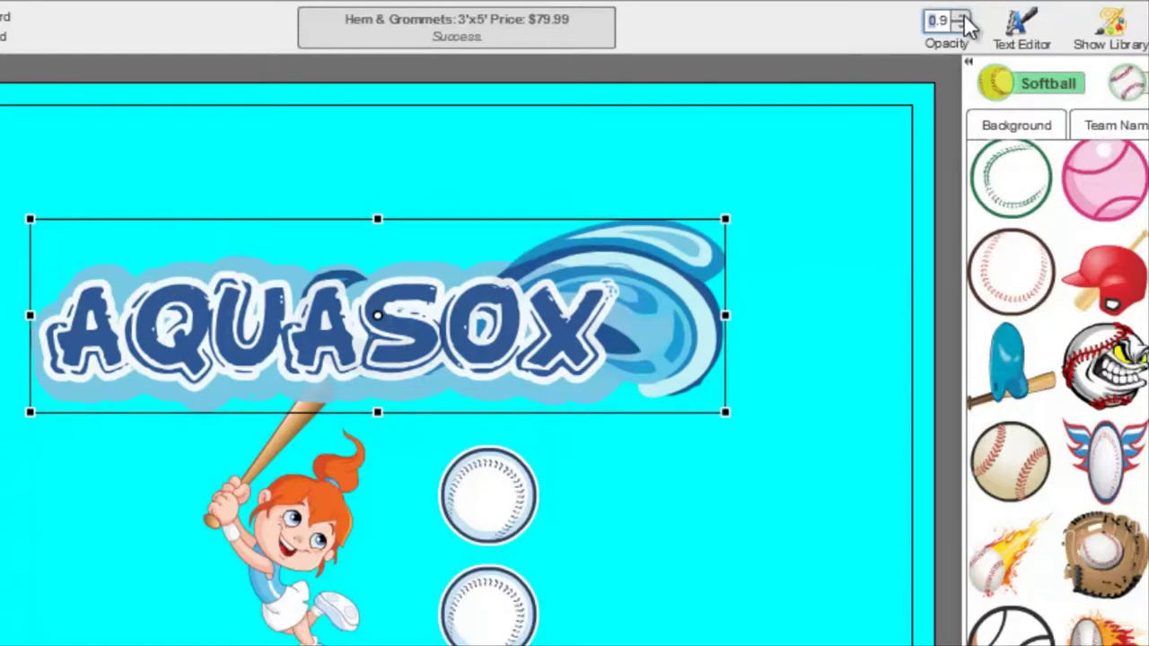
pyautogui.click(961, 17)
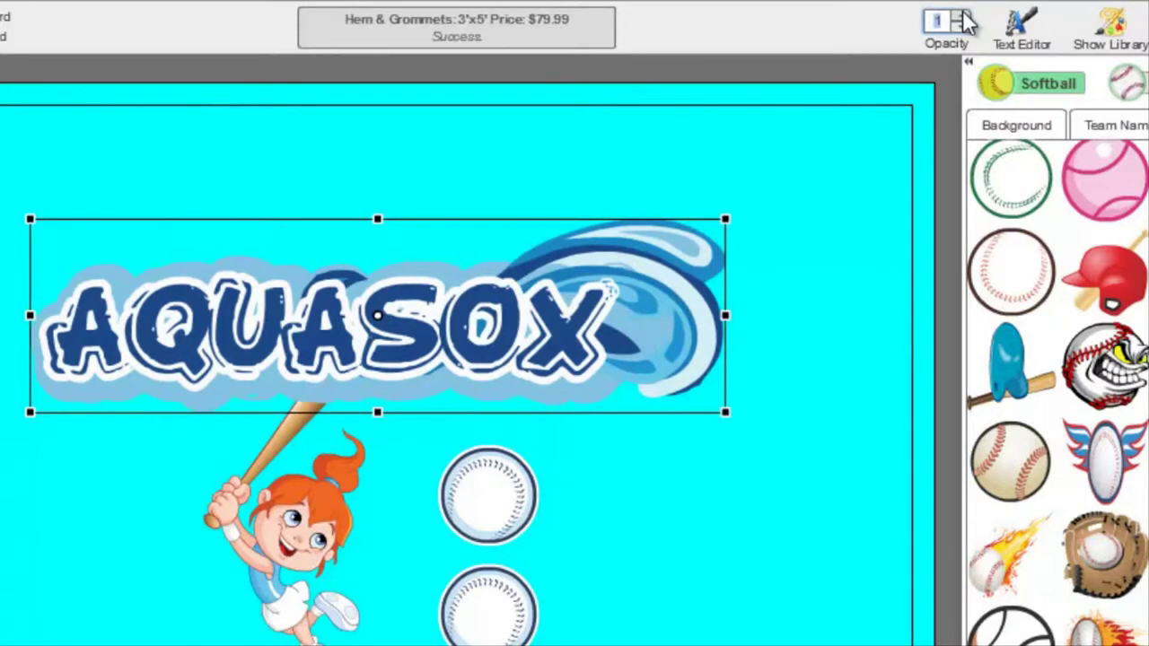
pyautogui.click(962, 27)
pyautogui.click(963, 26)
pyautogui.click(962, 27)
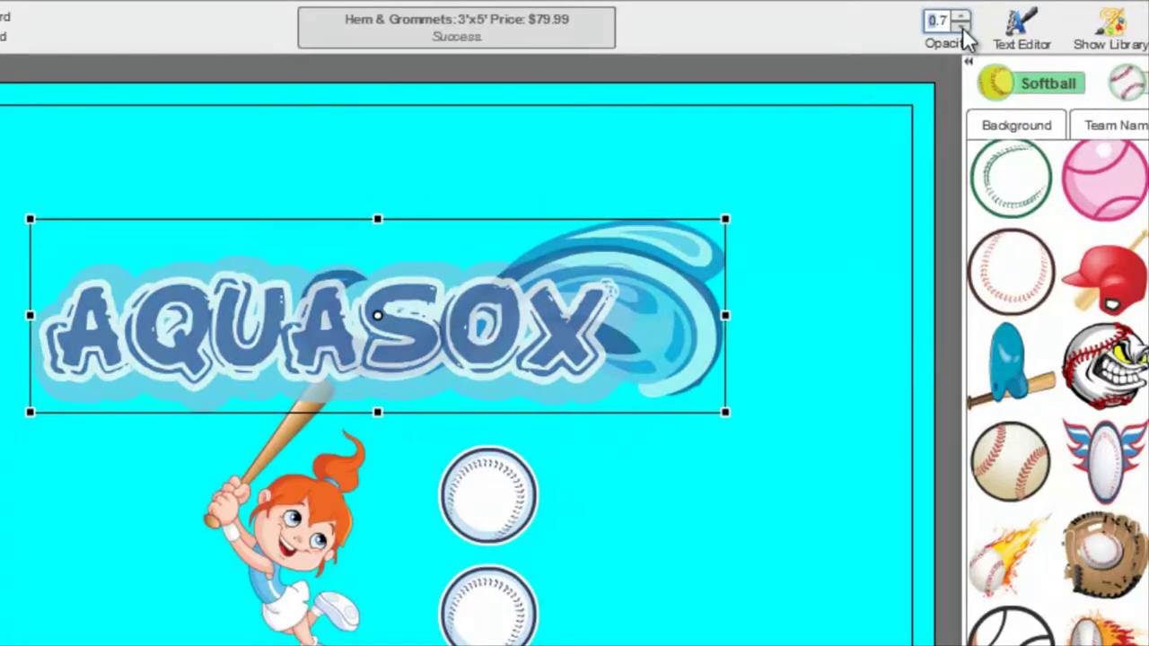
pyautogui.click(963, 27)
pyautogui.click(962, 27)
pyautogui.click(961, 17)
pyautogui.click(961, 17)
pyautogui.click(962, 17)
pyautogui.click(961, 17)
pyautogui.click(961, 17)
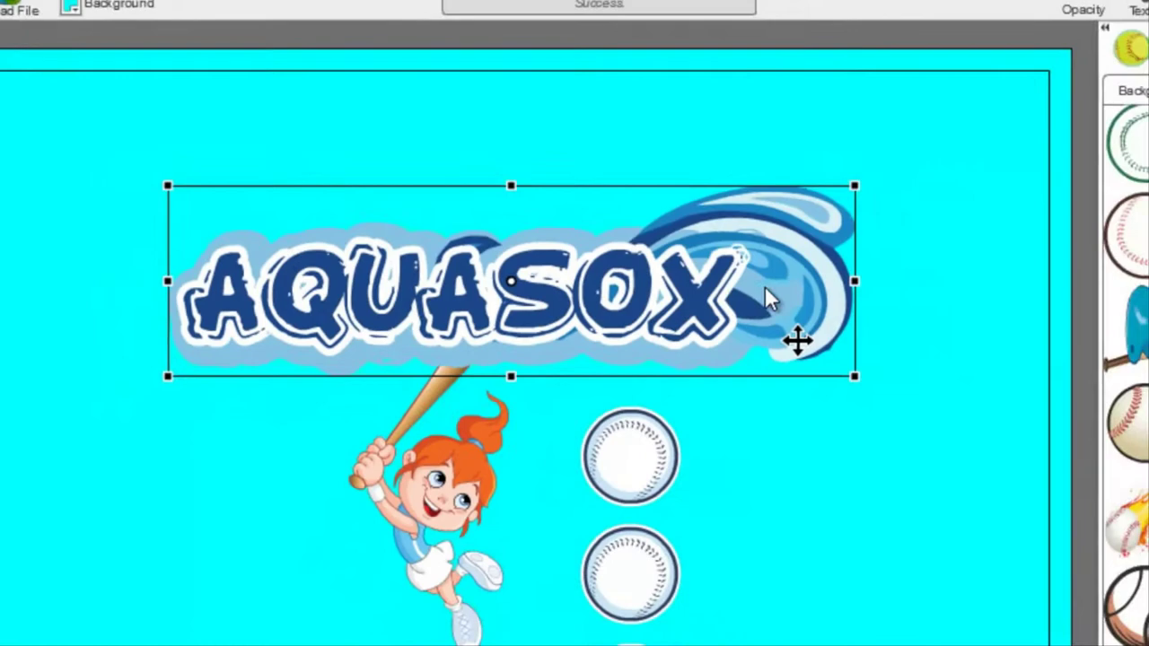
# - Move and enlarge the AQUASOX logo along the top, undoing a trial rotation
pyautogui.moveTo(845, 362); pyautogui.dragTo(956, 288)
pyautogui.moveTo(772, 240); pyautogui.dragTo(667, 235)
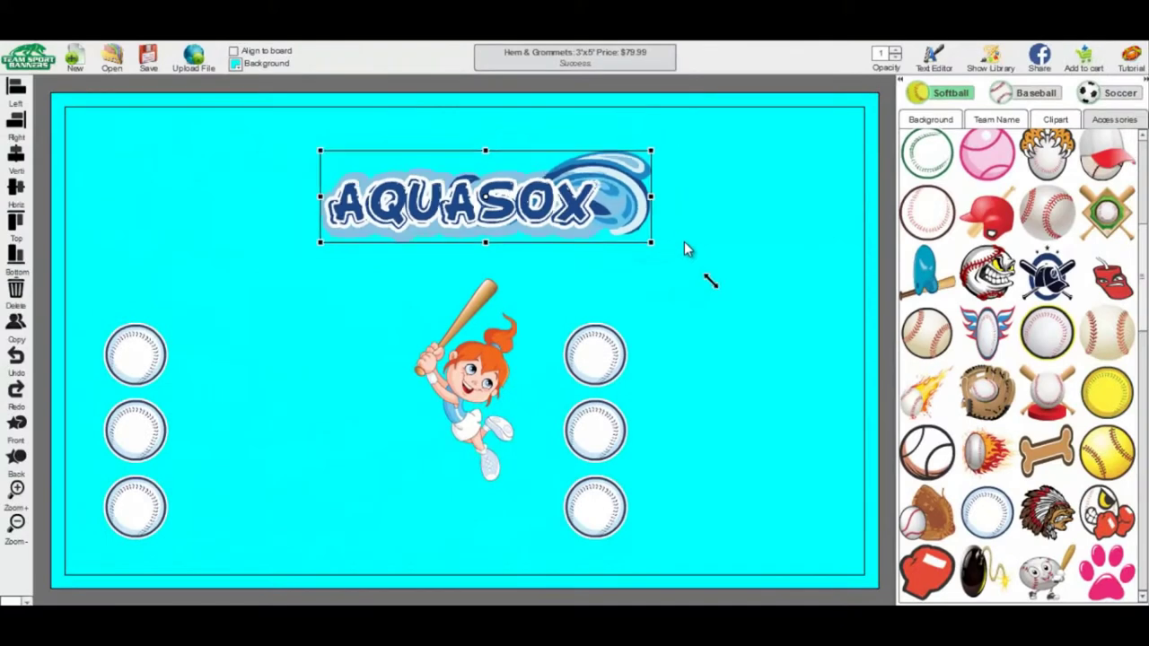
pyautogui.moveTo(684, 250); pyautogui.dragTo(734, 290)
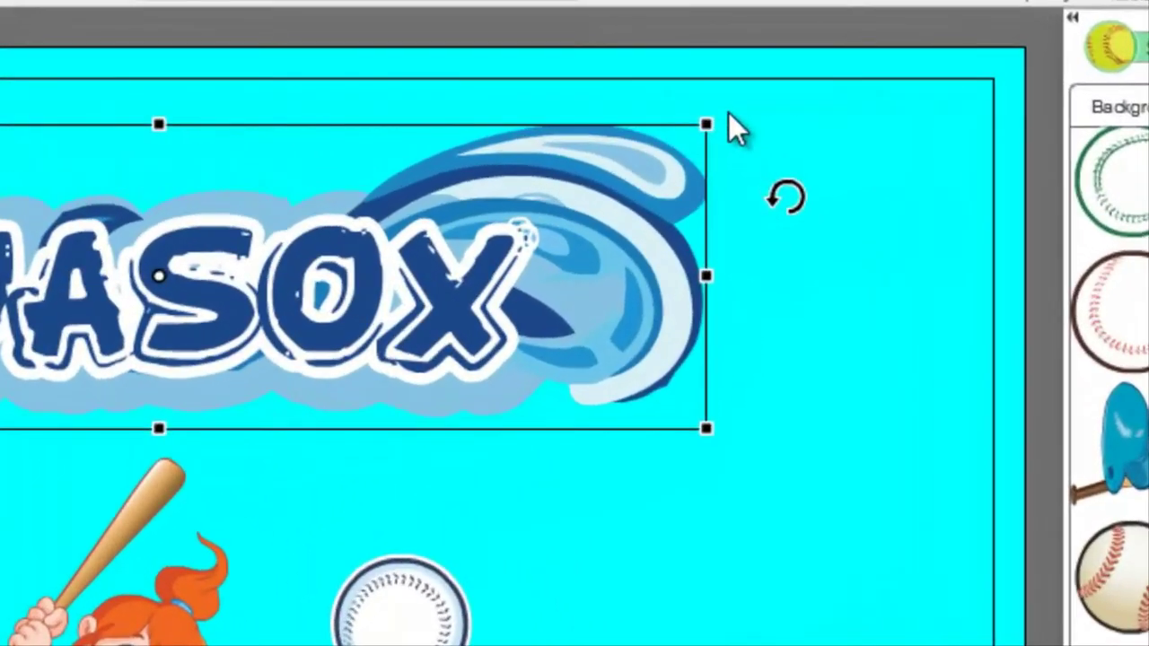
pyautogui.moveTo(749, 125); pyautogui.dragTo(754, 171)
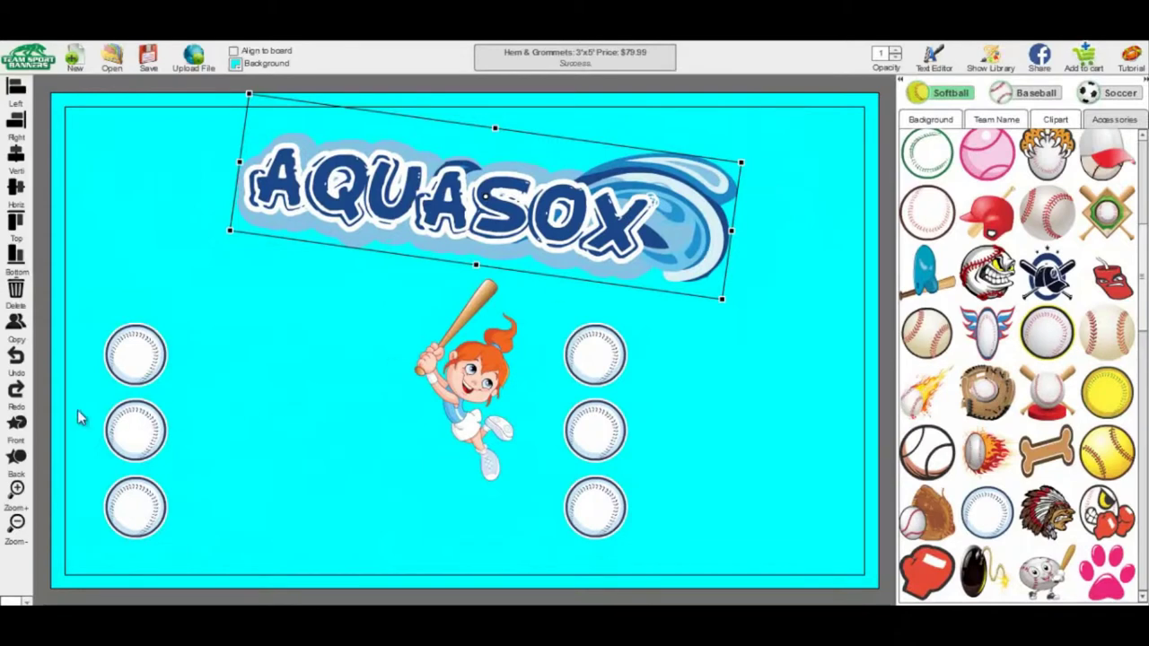
pyautogui.click(25, 362)
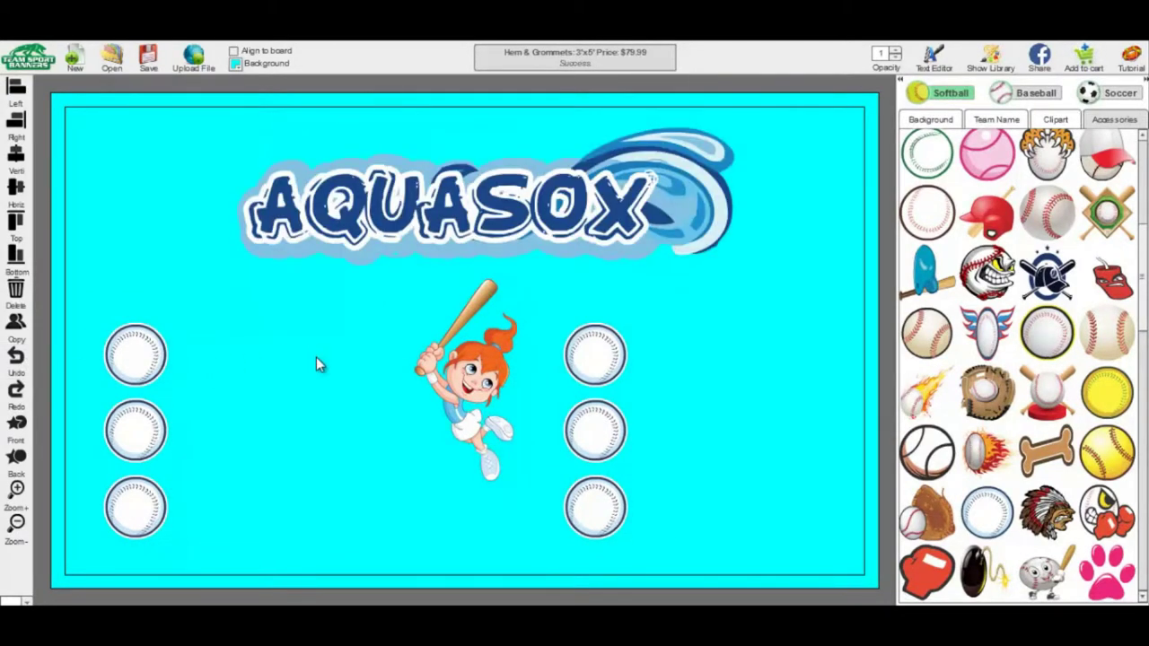
# - Delete the batter girl clipart, then undo twice to restore her and shrink the AQUASOX logo back
pyautogui.click(469, 381)
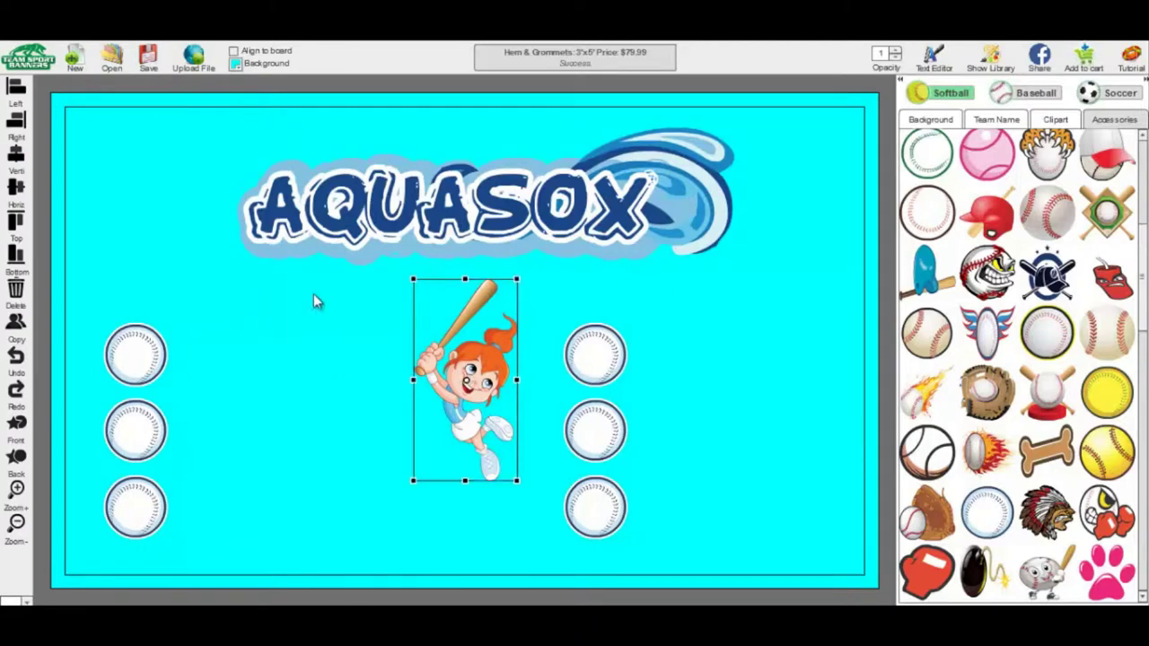
pyautogui.click(16, 291)
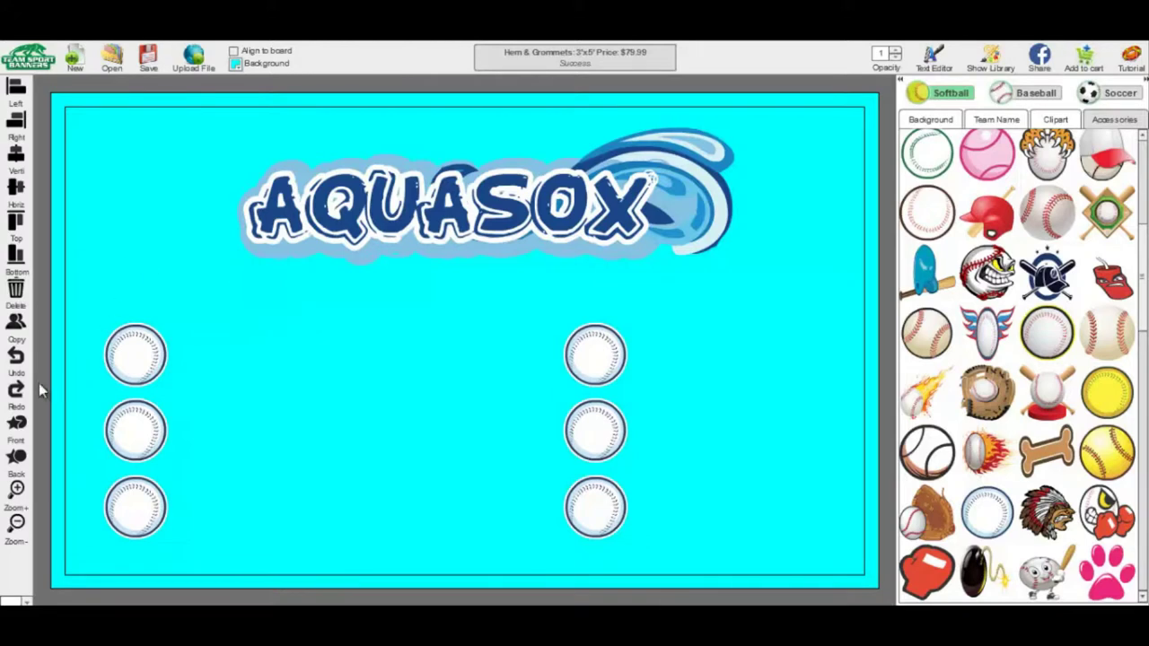
pyautogui.click(16, 358)
pyautogui.click(16, 357)
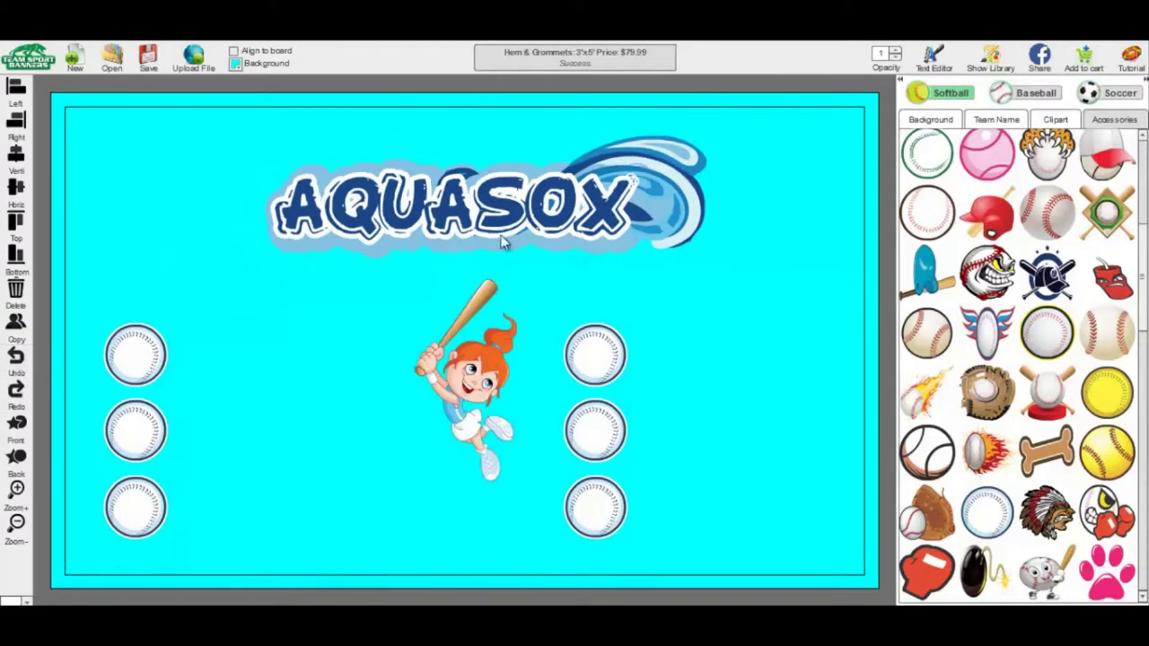
# - Add the text 'AquaAndrew' and place it beside the top-left baseball
pyautogui.click(934, 58)
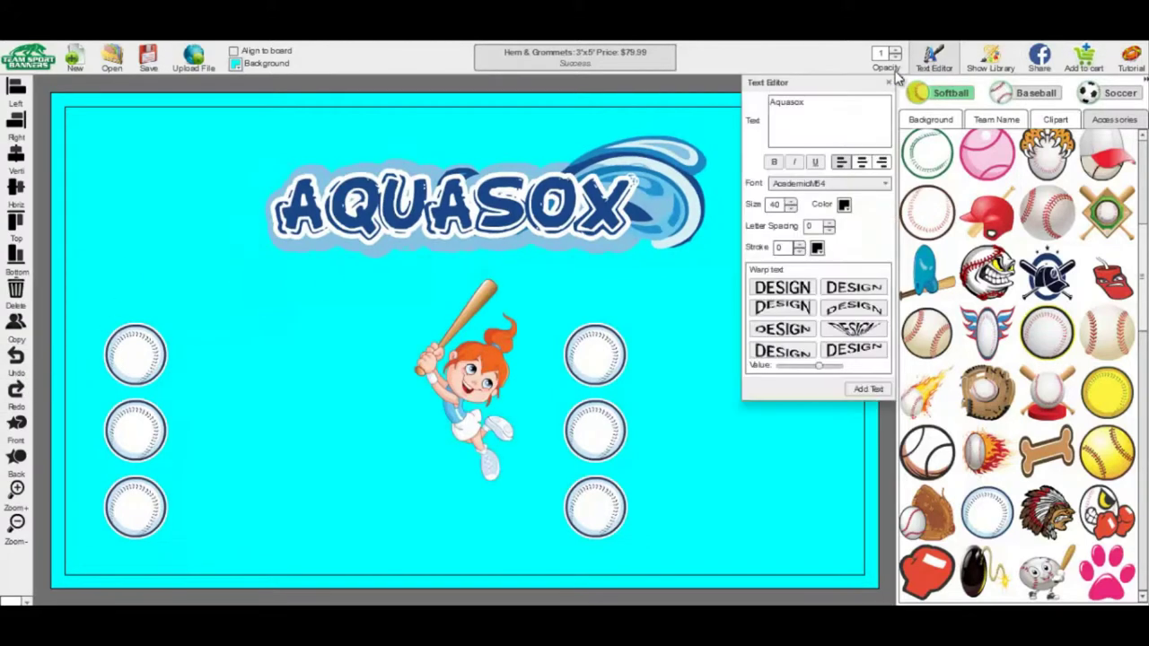
pyautogui.click(828, 110)
pyautogui.write('AquaA')
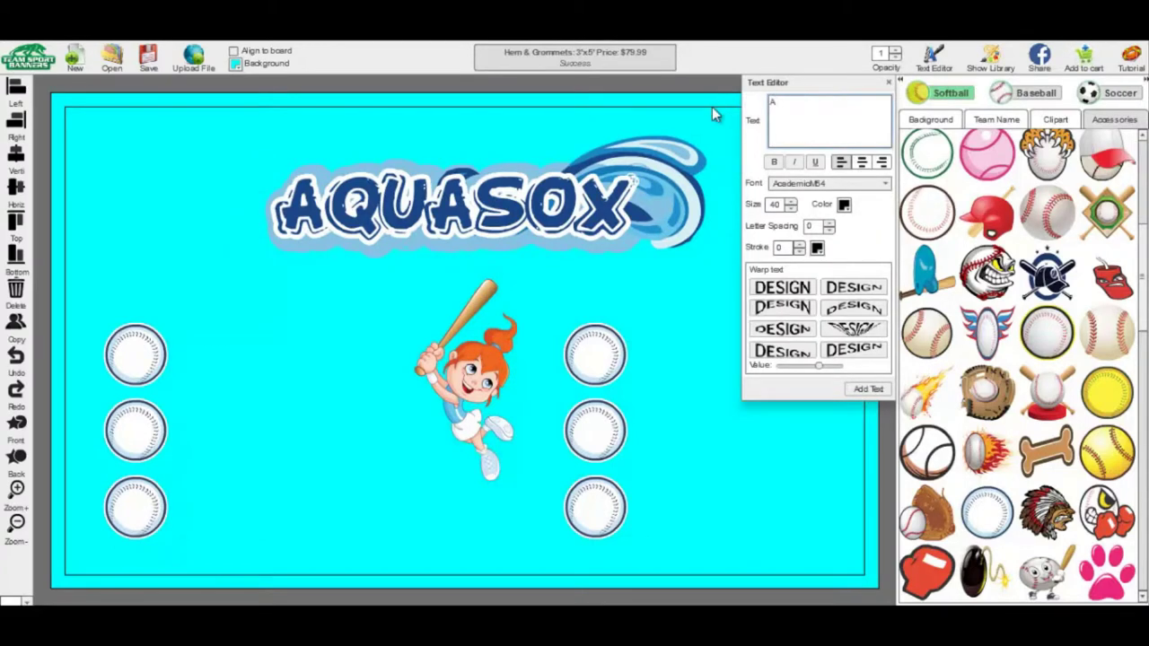
pyautogui.write('ndrew')
pyautogui.click(868, 389)
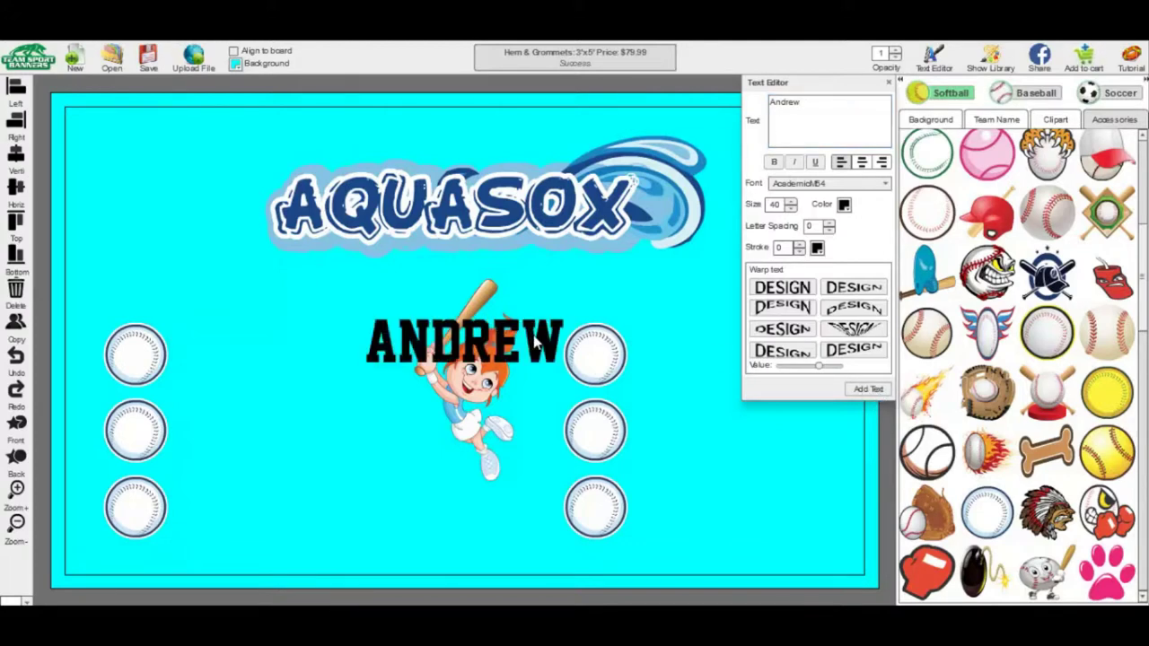
pyautogui.moveTo(539, 341); pyautogui.dragTo(363, 359)
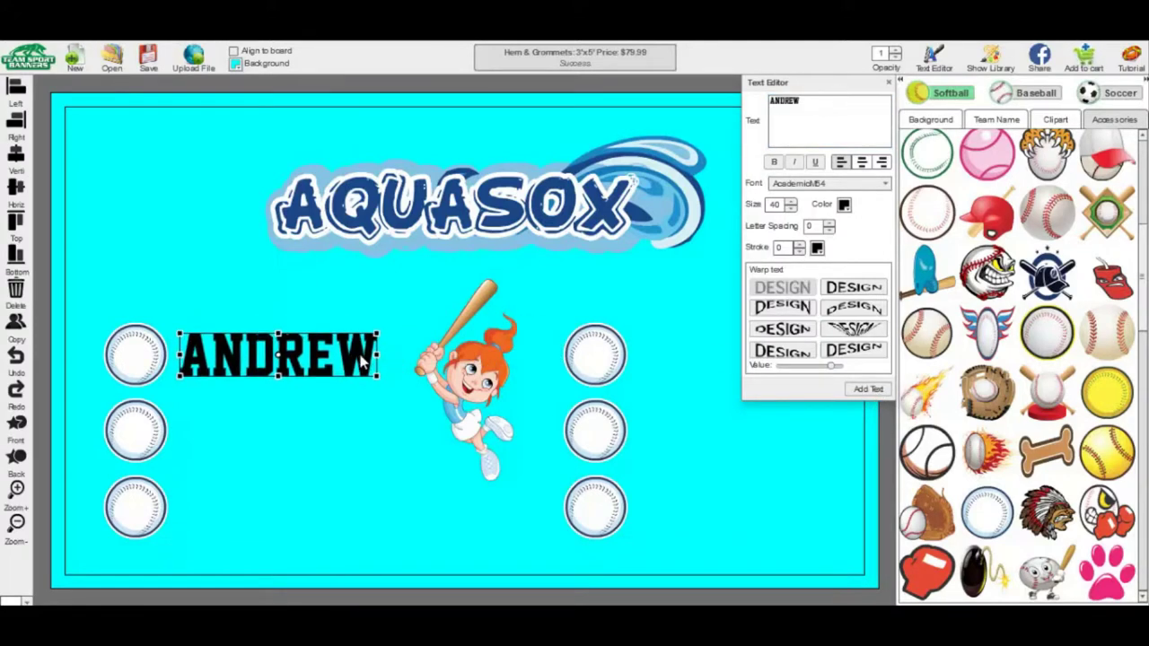
# - Change the AquaAndrew name's font to Impact, after briefly trying Circle
pyautogui.click(829, 184)
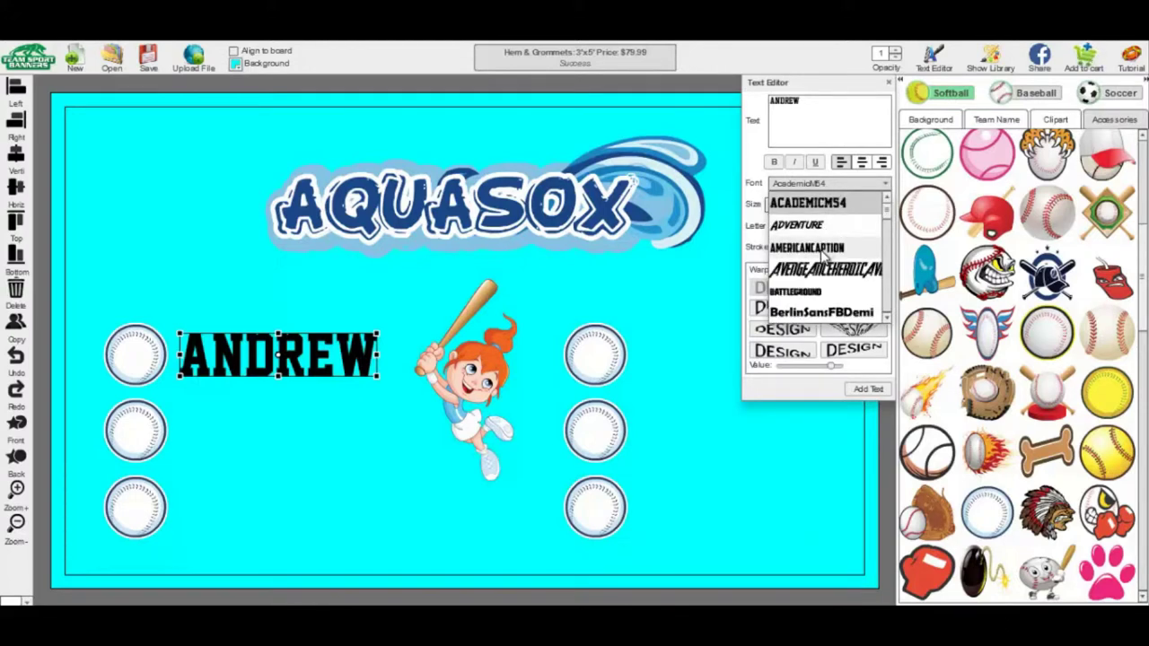
pyautogui.scroll(-2, 884, 229)
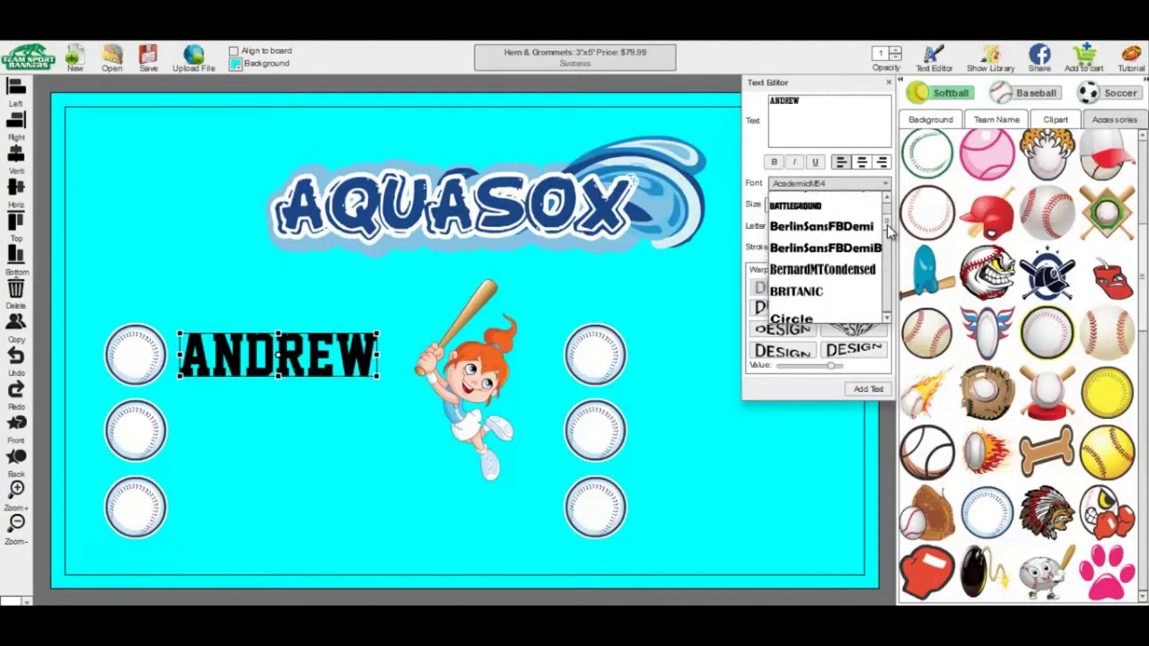
pyautogui.scroll(-1, 887, 231)
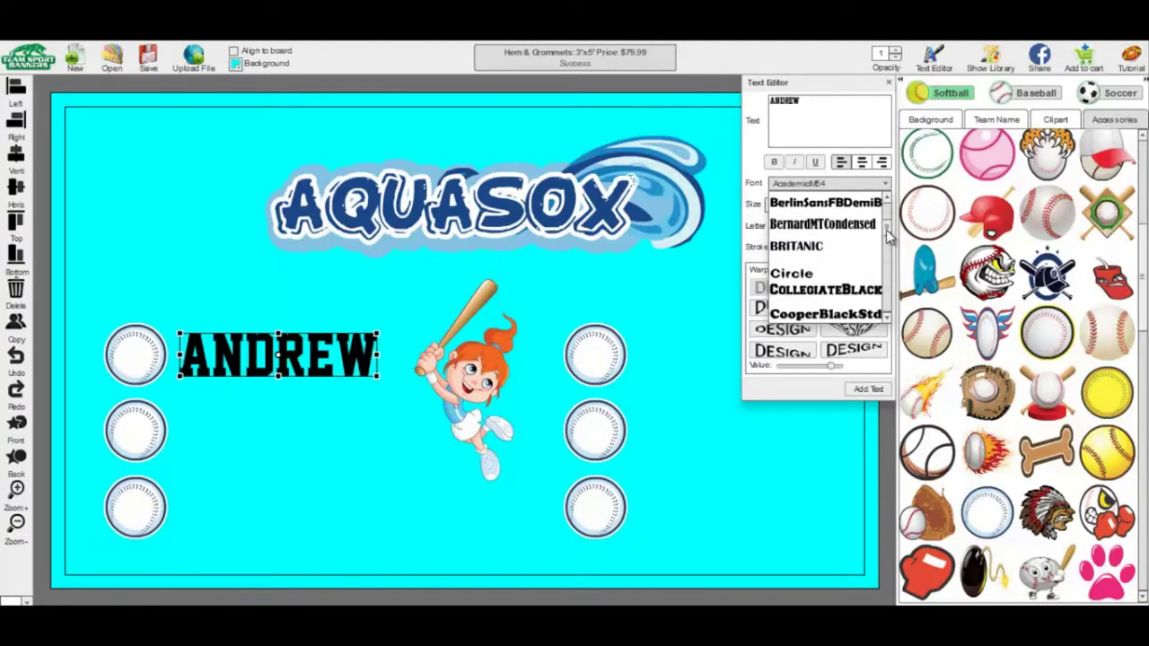
pyautogui.click(803, 276)
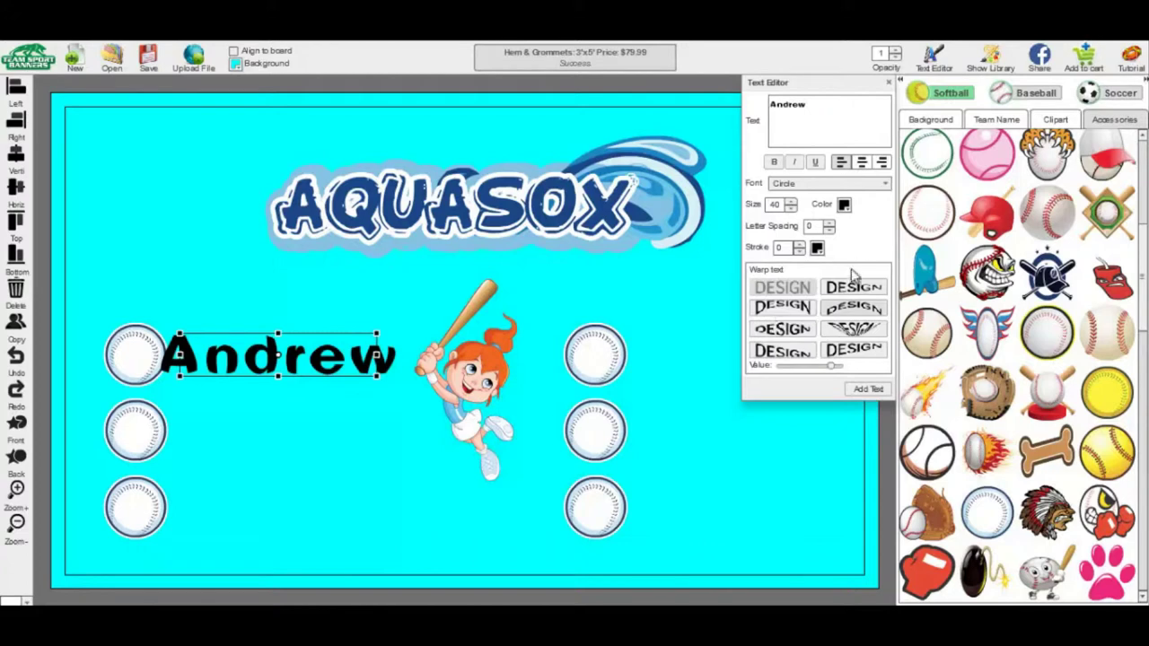
pyautogui.click(867, 185)
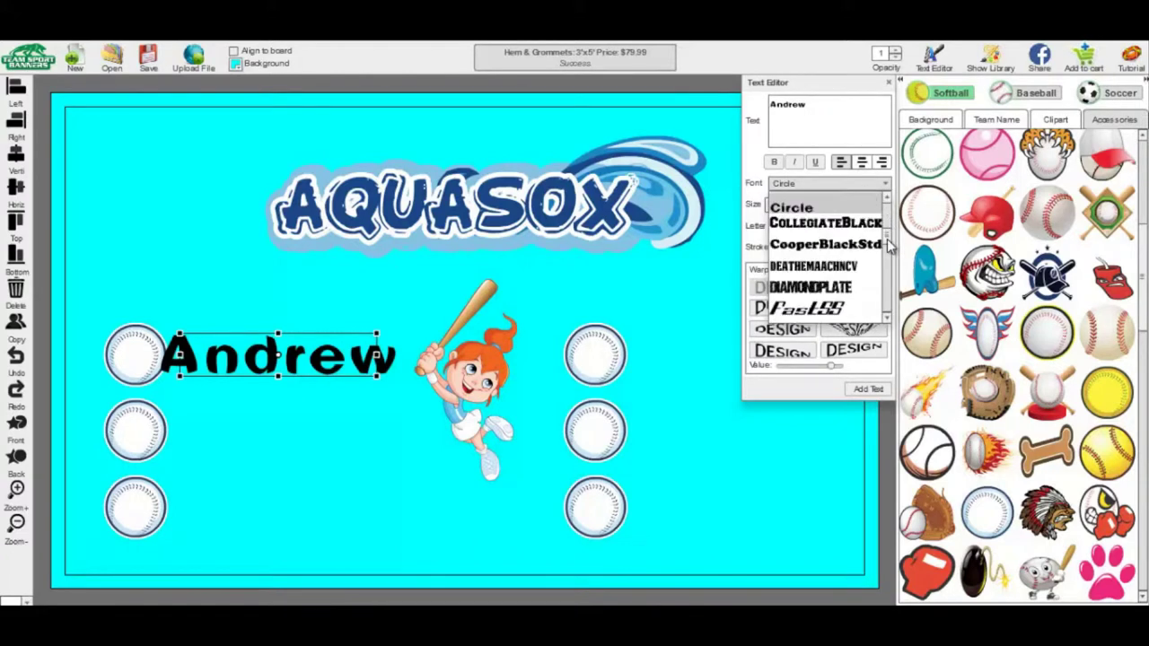
pyautogui.scroll(-2, 889, 243)
pyautogui.scroll(-5, 889, 256)
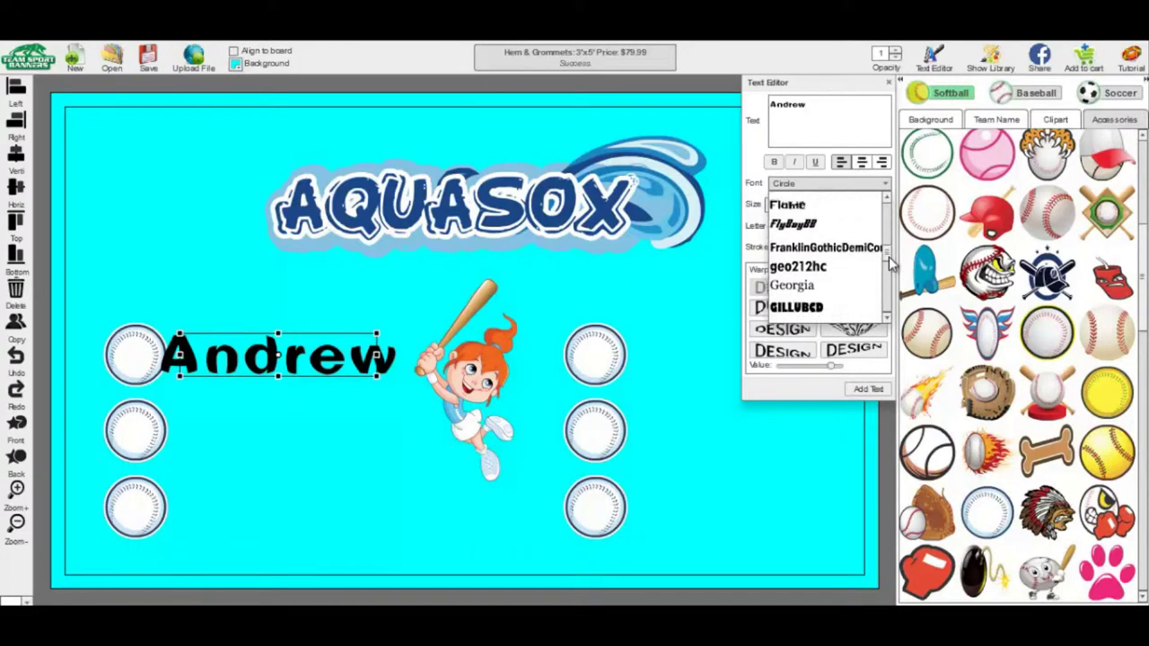
pyautogui.scroll(-3, 889, 273)
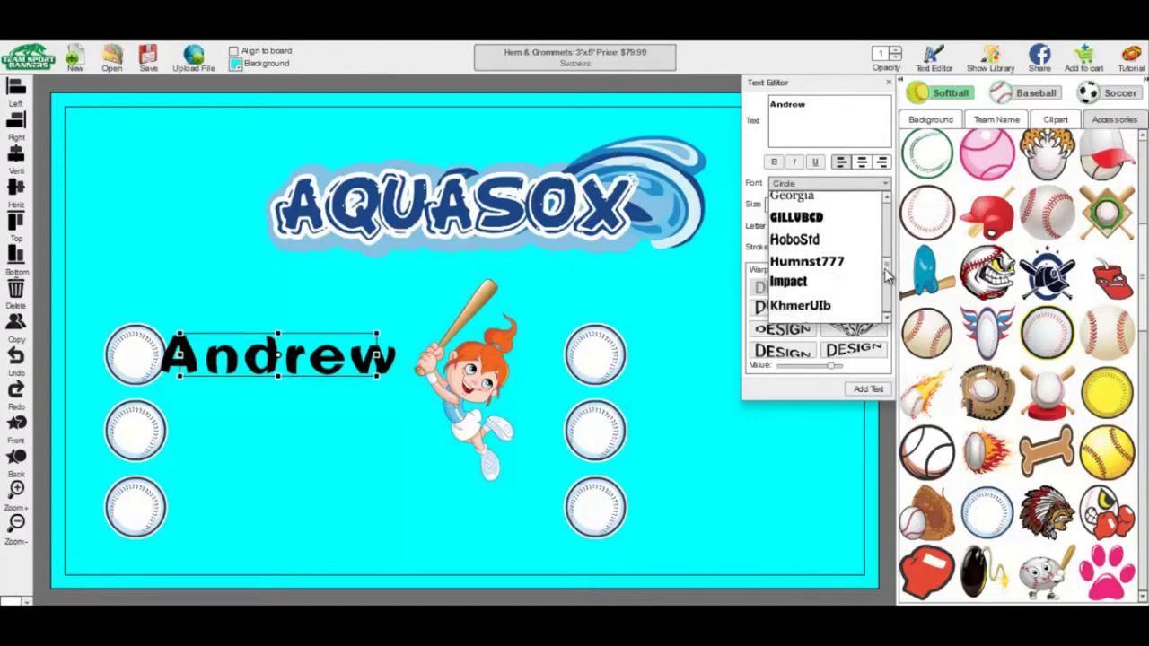
pyautogui.click(821, 281)
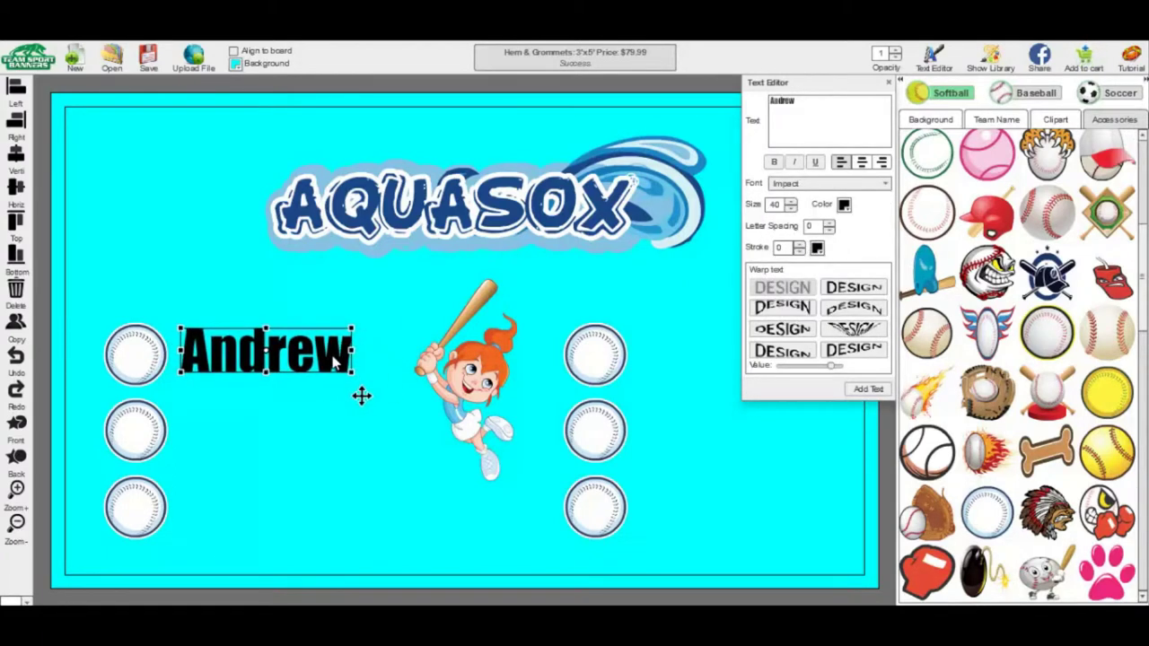
# - Reduce the name's text size to 36 and make it white
pyautogui.click(789, 208)
pyautogui.click(790, 208)
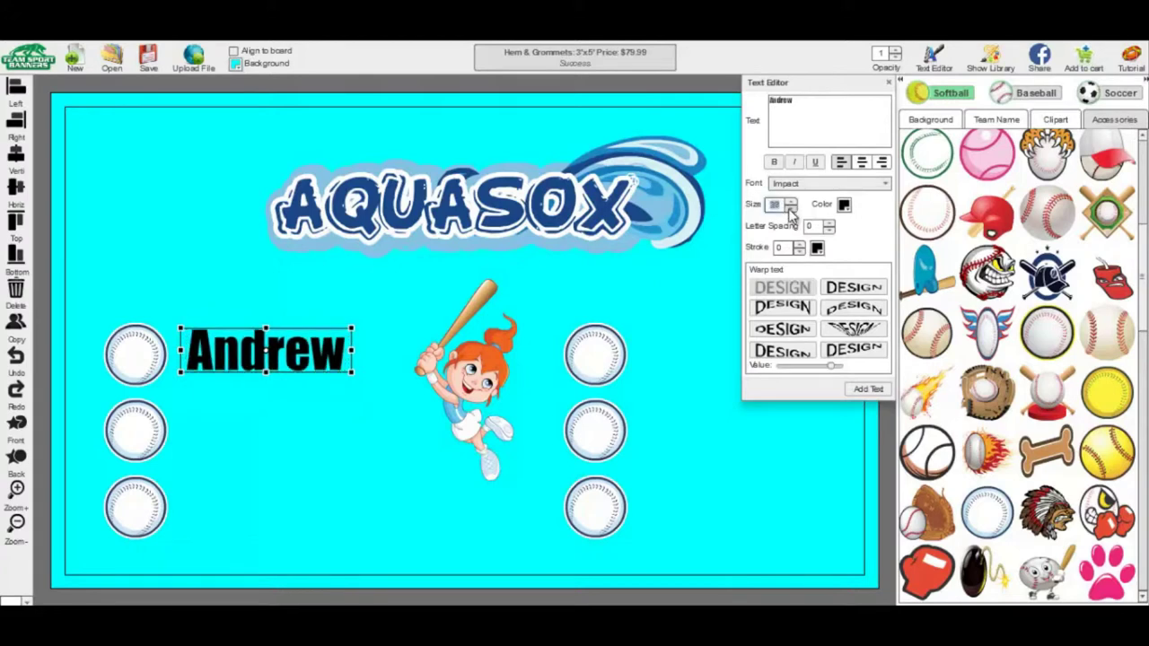
pyautogui.click(790, 209)
pyautogui.click(844, 207)
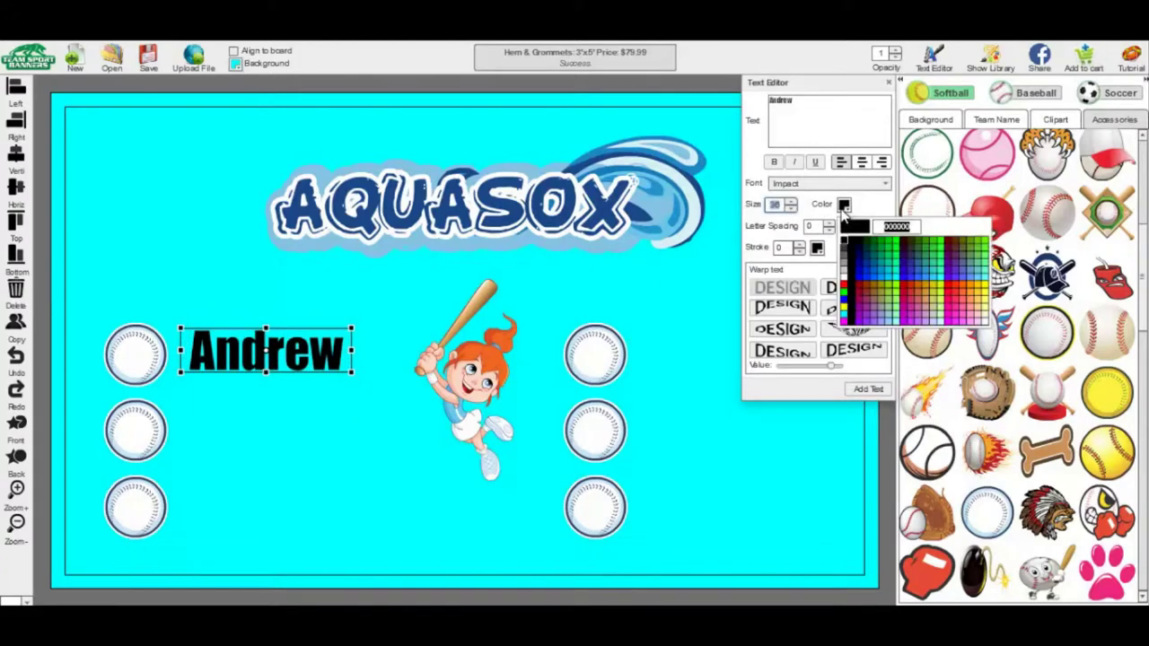
pyautogui.click(844, 283)
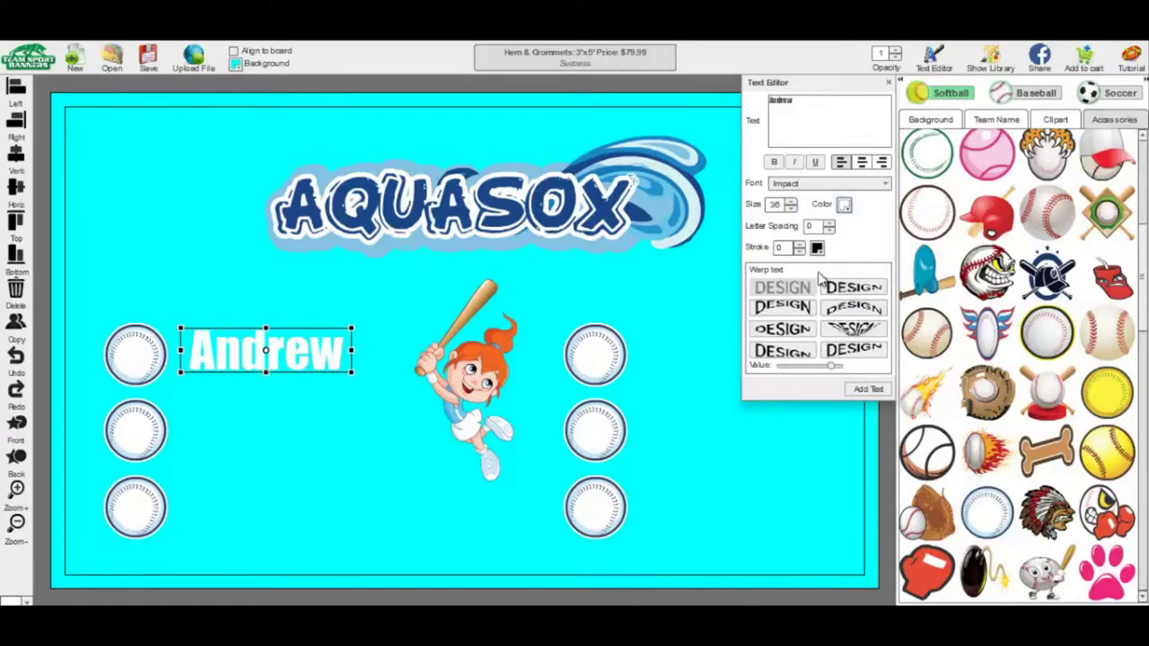
pyautogui.click(365, 413)
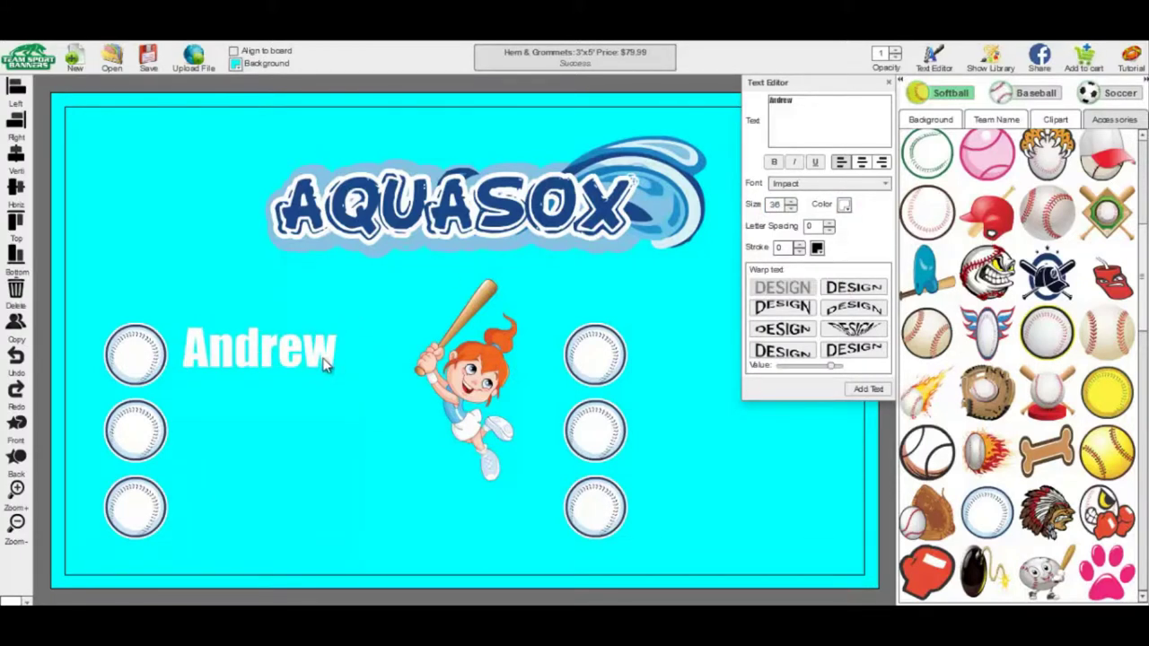
# - Add a second player name and place it below the first
pyautogui.moveTo(819, 102); pyautogui.dragTo(759, 94)
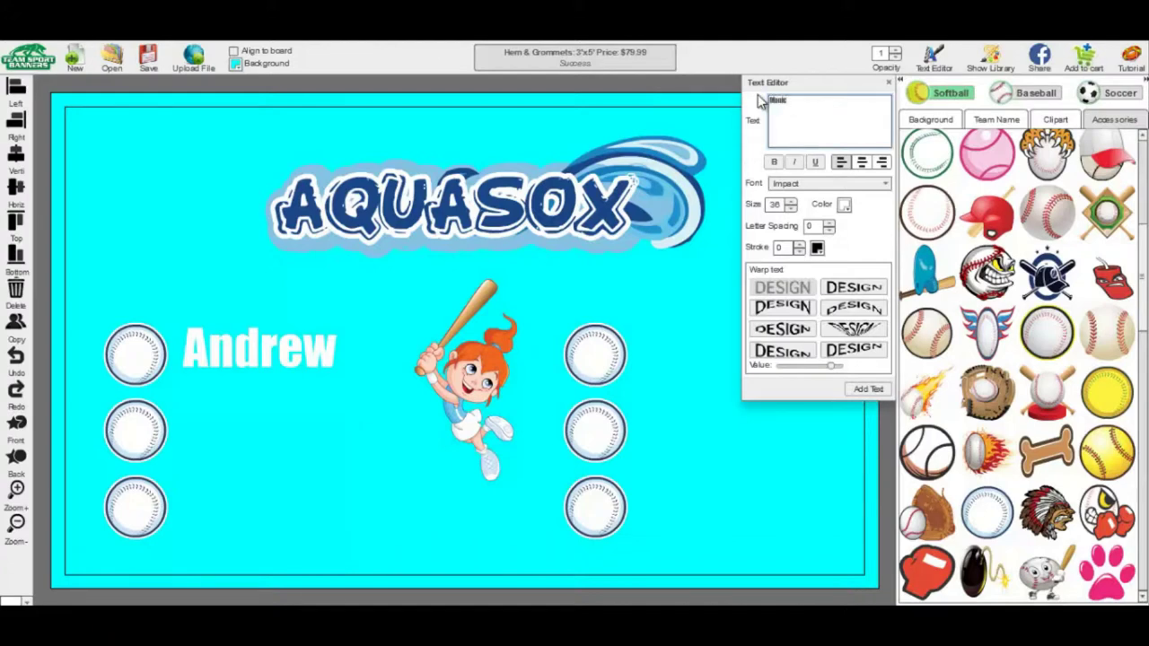
pyautogui.click(877, 390)
pyautogui.click(480, 352)
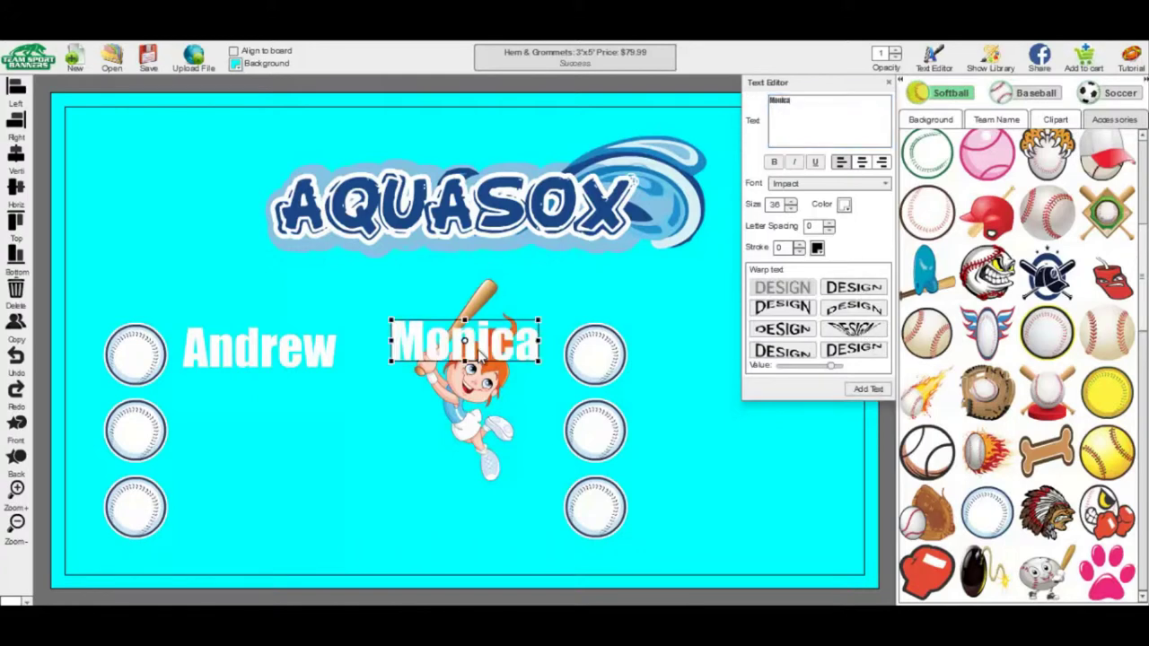
pyautogui.moveTo(484, 352); pyautogui.dragTo(275, 436)
pyautogui.click(274, 501)
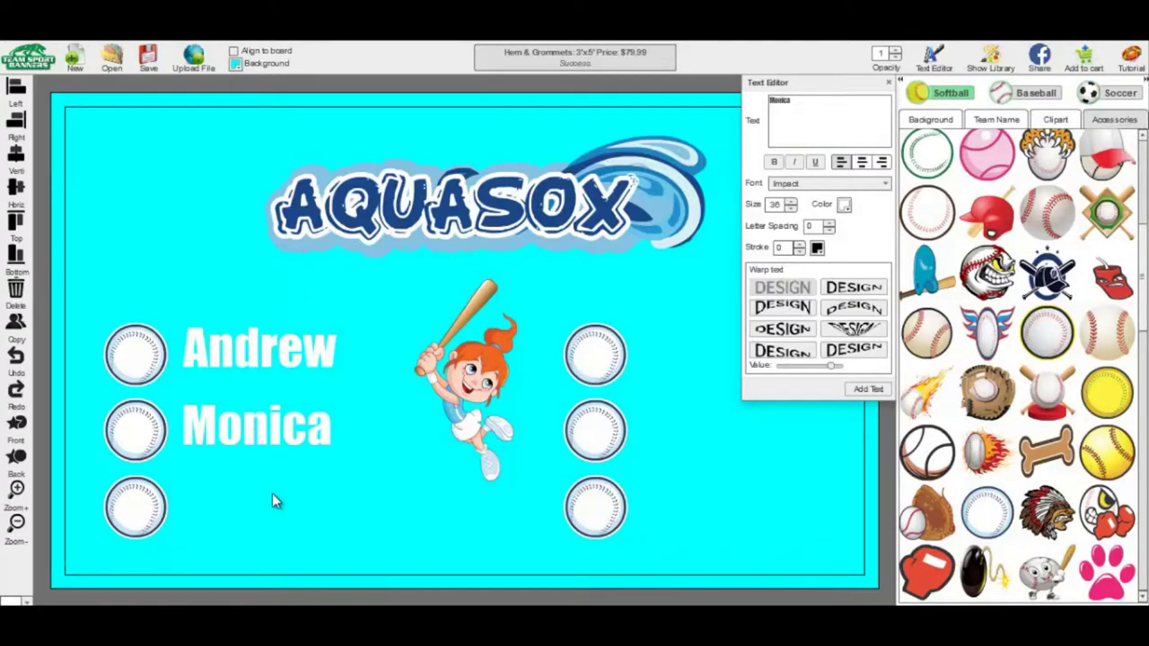
# - Rename the first name on the banner to 'Jessica'
pyautogui.click(316, 350)
pyautogui.doubleClick(329, 357)
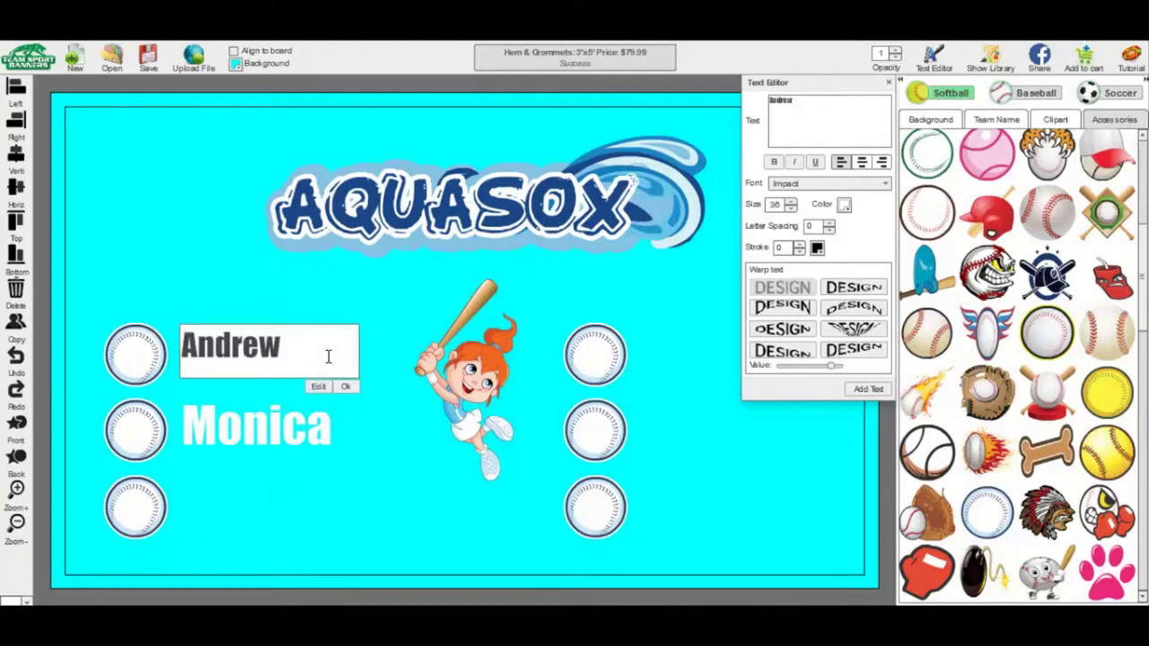
pyautogui.moveTo(301, 344); pyautogui.dragTo(180, 346)
pyautogui.press('BackSpace')
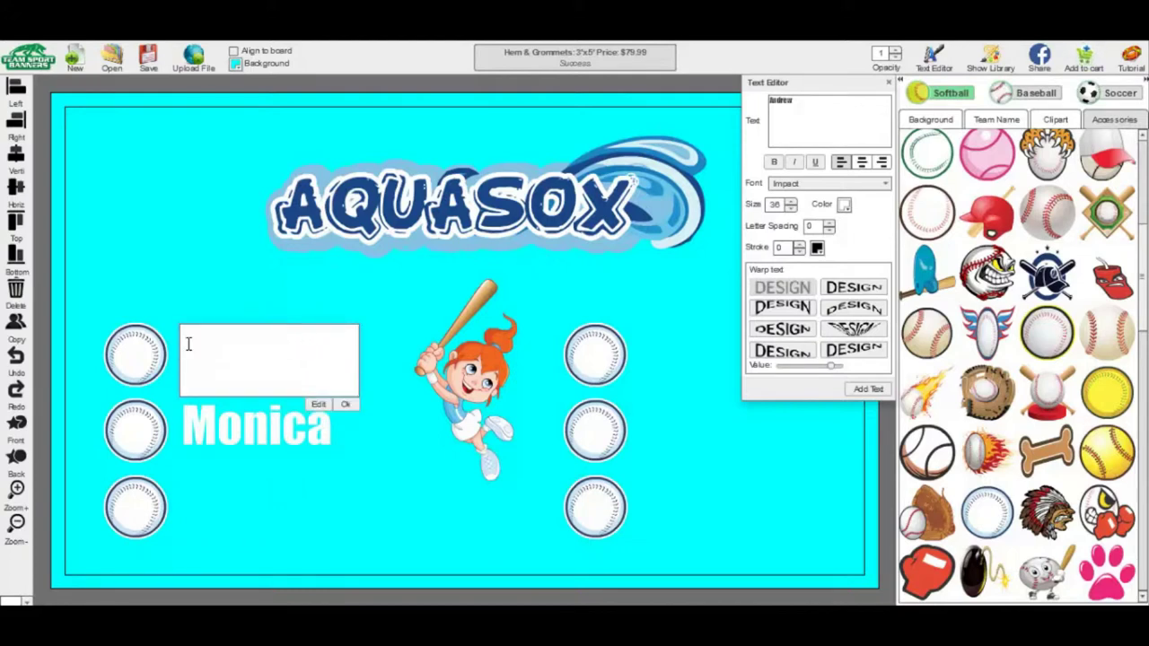
pyautogui.write('Jessica')
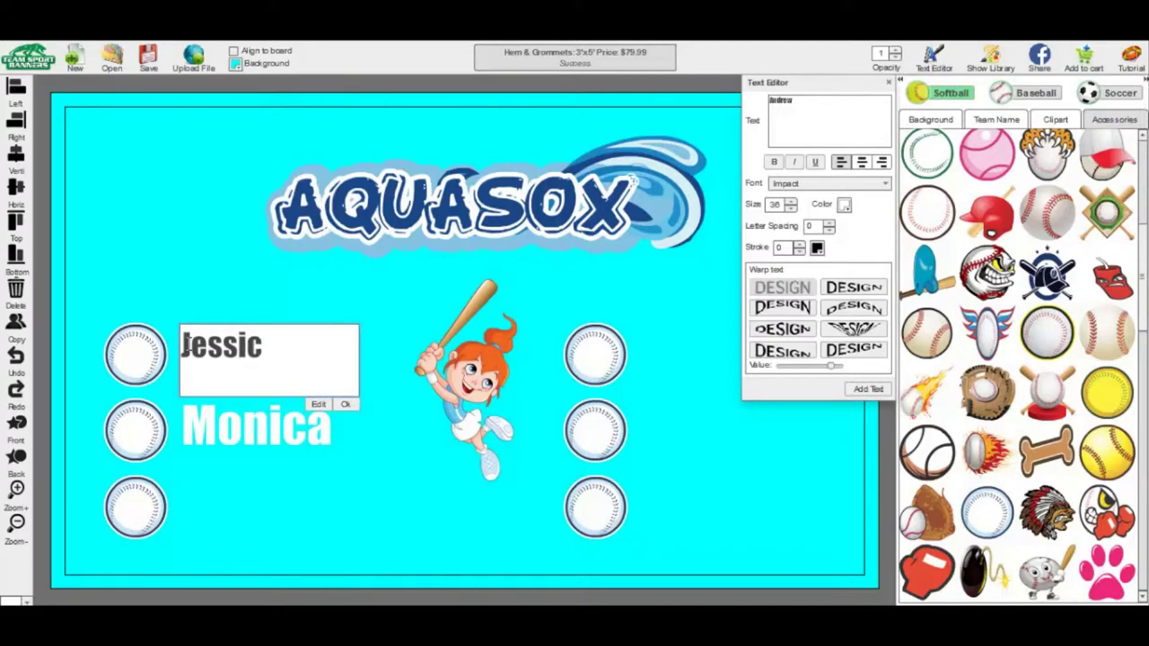
pyautogui.click(346, 405)
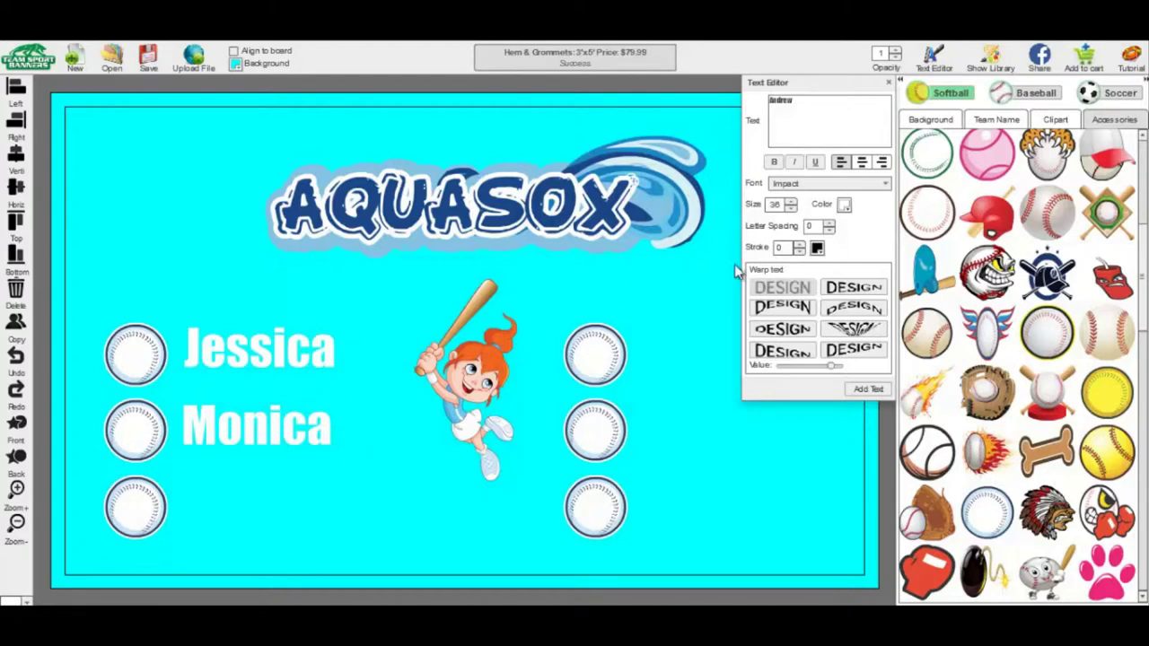
# - Add a third name, 'Miaie', beside the bottom-left ball
pyautogui.moveTo(825, 118); pyautogui.dragTo(717, 115)
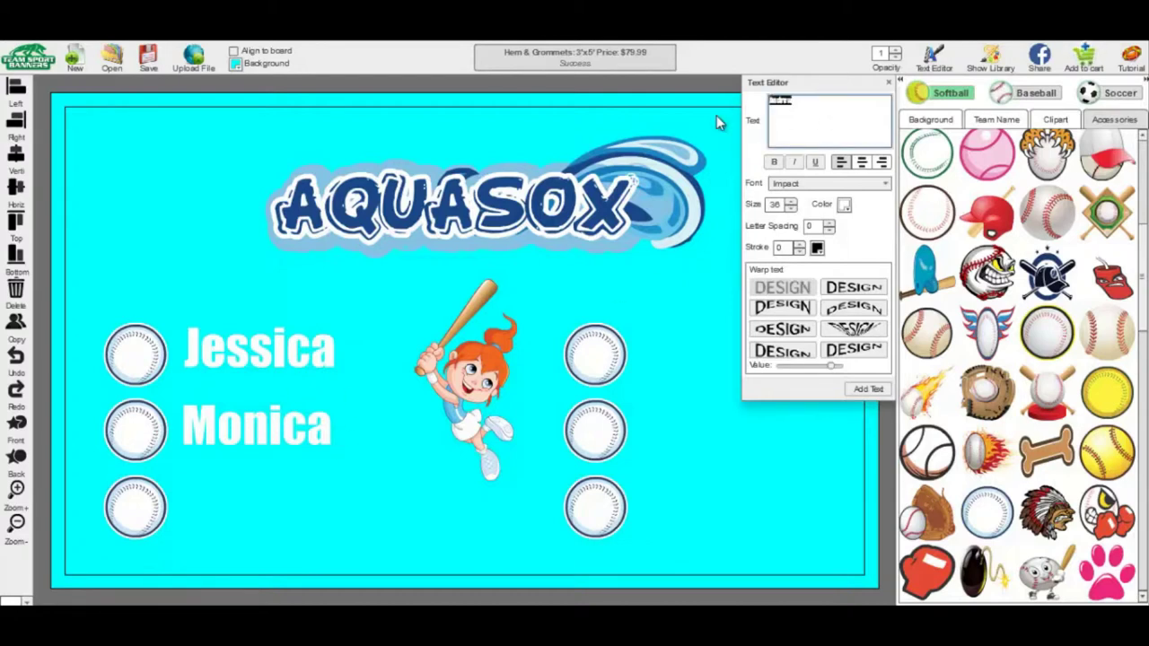
pyautogui.press('BackSpace')
pyautogui.write('Mia')
pyautogui.write('ie')
pyautogui.click(867, 389)
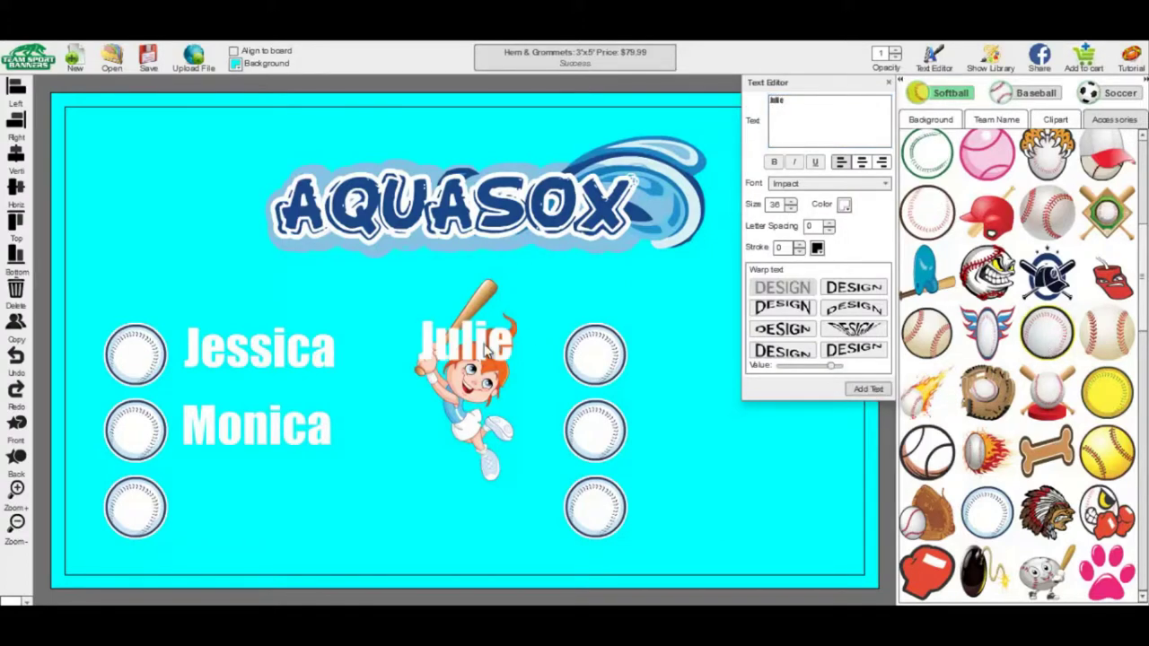
pyautogui.moveTo(489, 355); pyautogui.dragTo(250, 519)
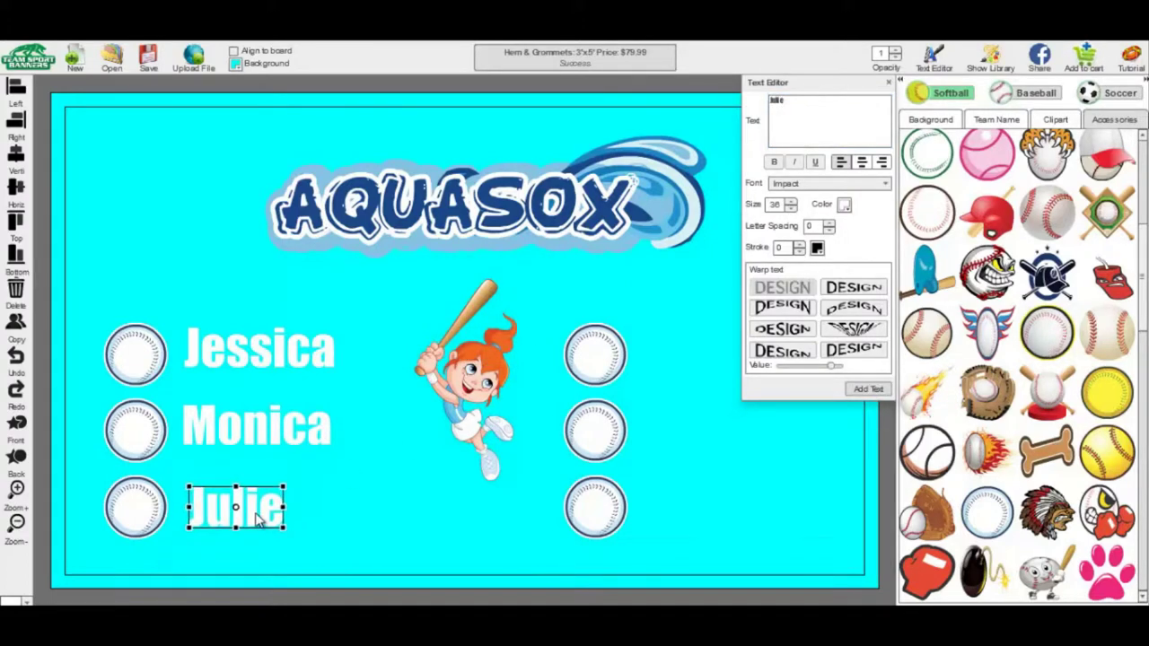
# - Correct the third name to 'Brittany' and nudge it into line beside its ball
pyautogui.doubleClick(778, 101)
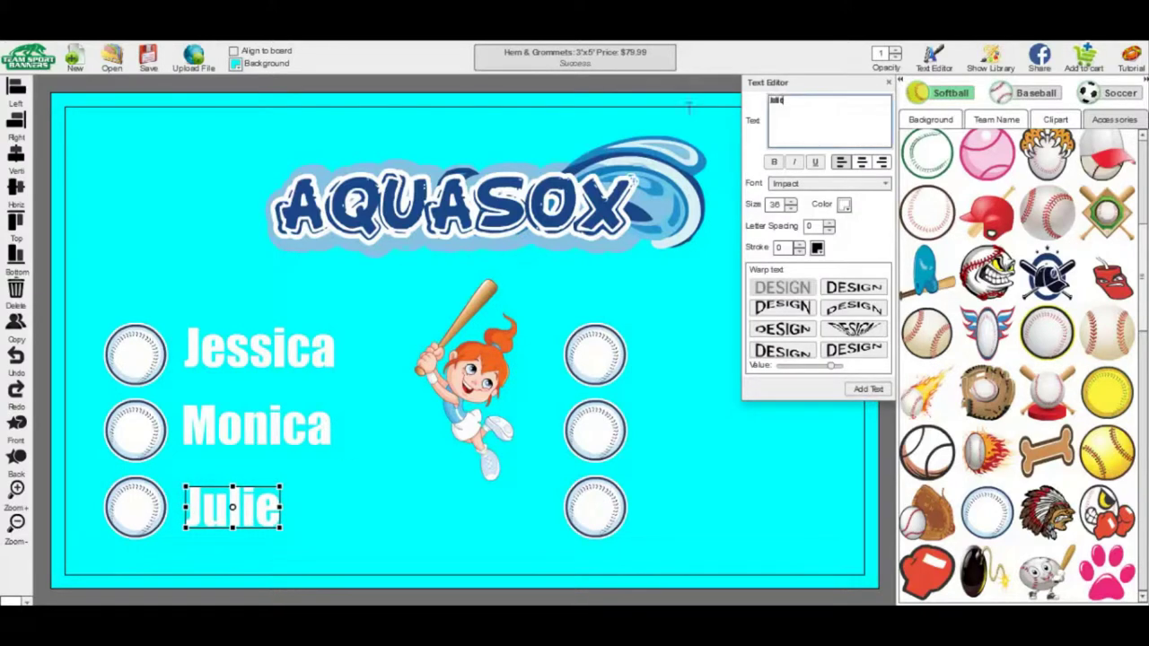
pyautogui.write('Bri')
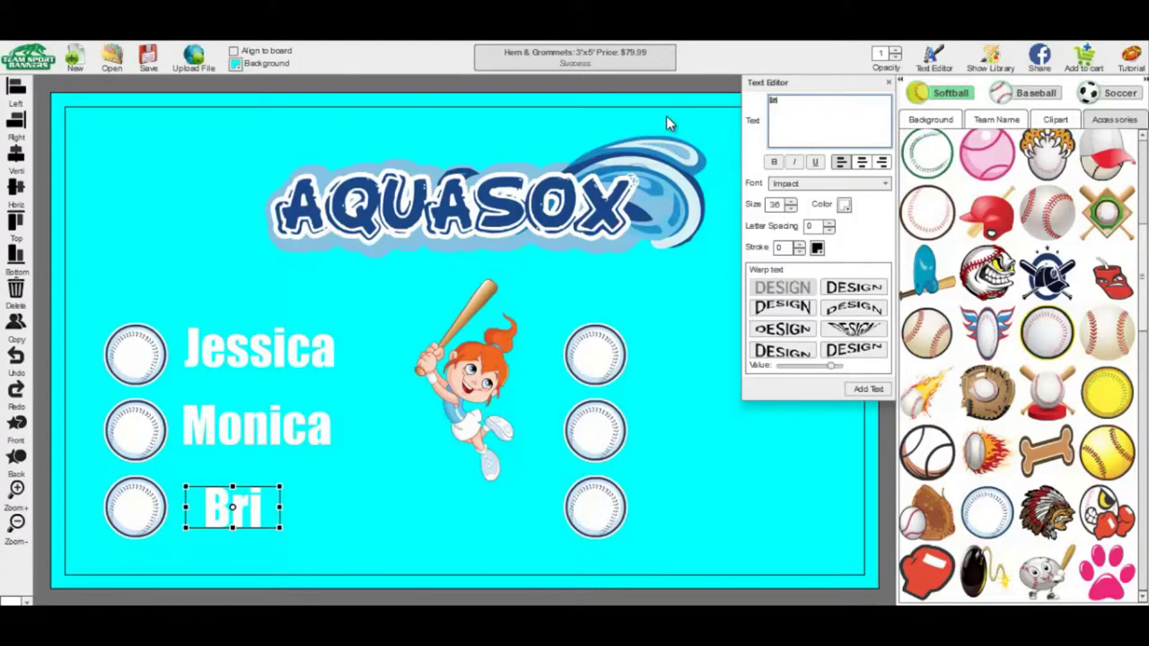
pyautogui.write('tta')
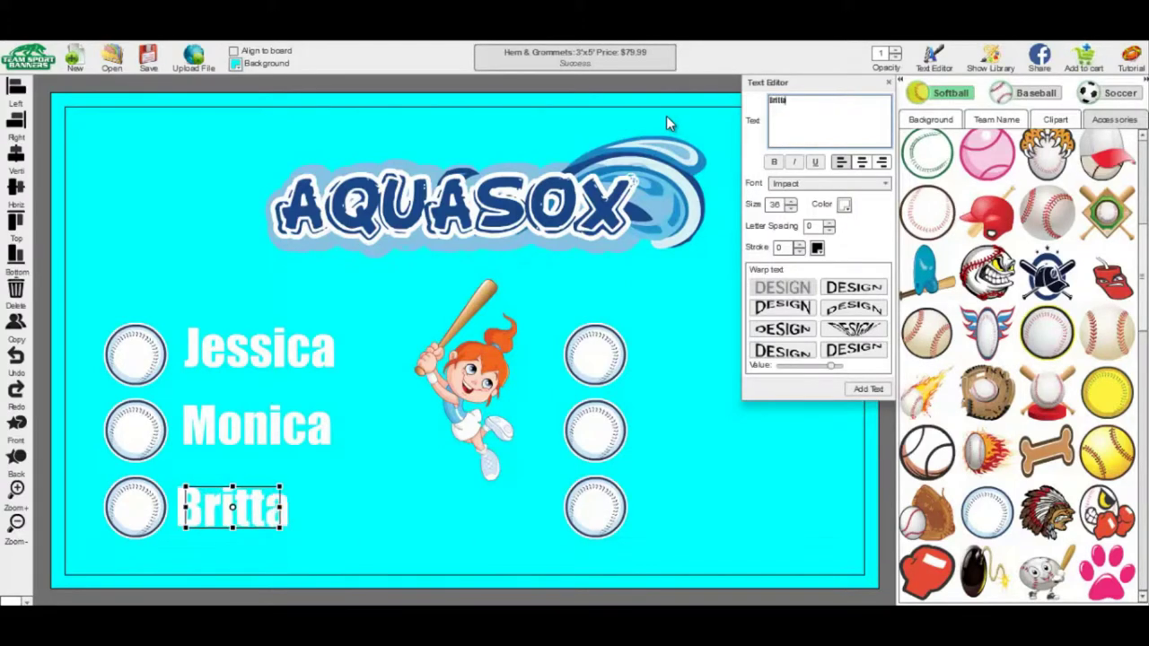
pyautogui.write('ny')
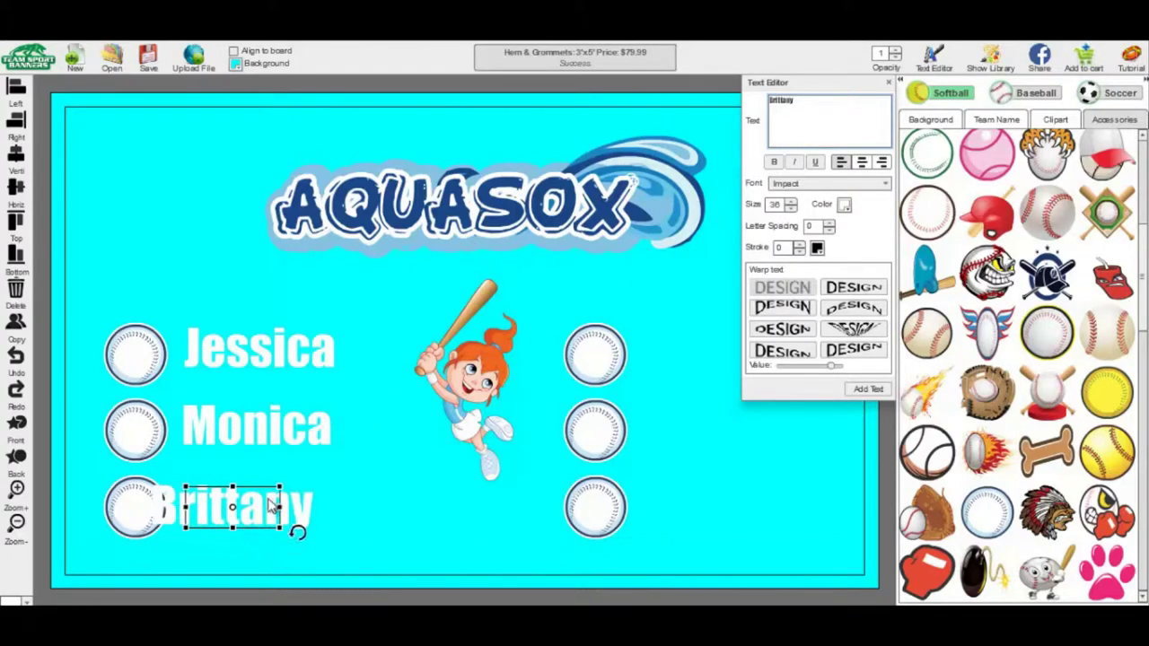
pyautogui.click(297, 533)
pyautogui.moveTo(324, 549); pyautogui.dragTo(319, 549)
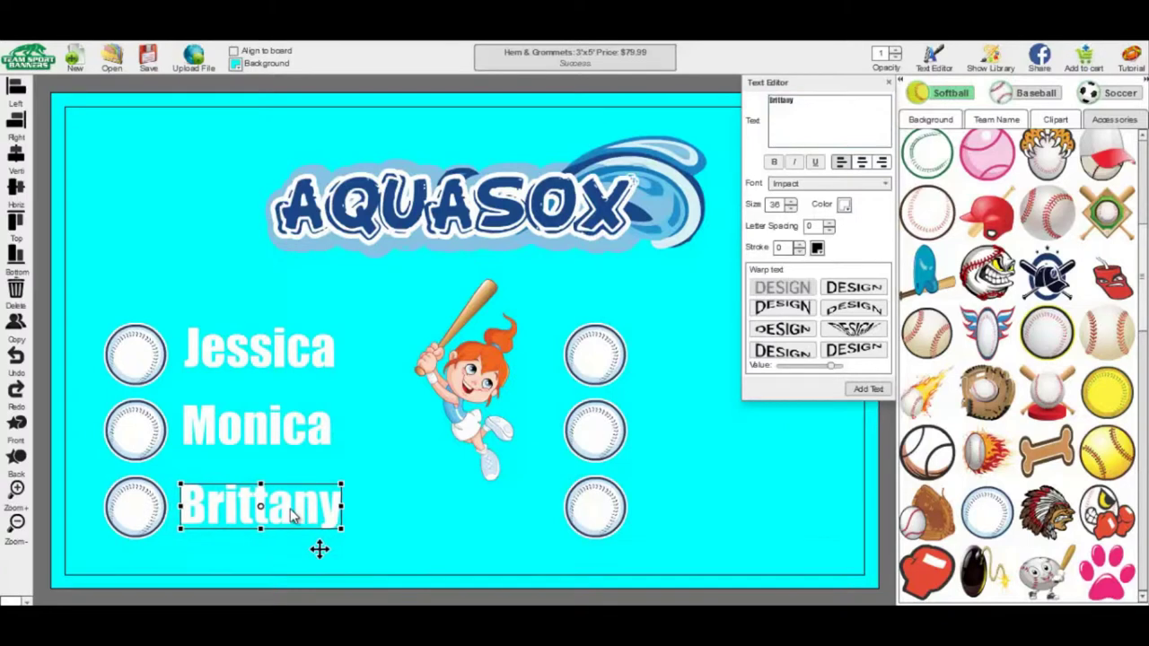
pyautogui.click(426, 544)
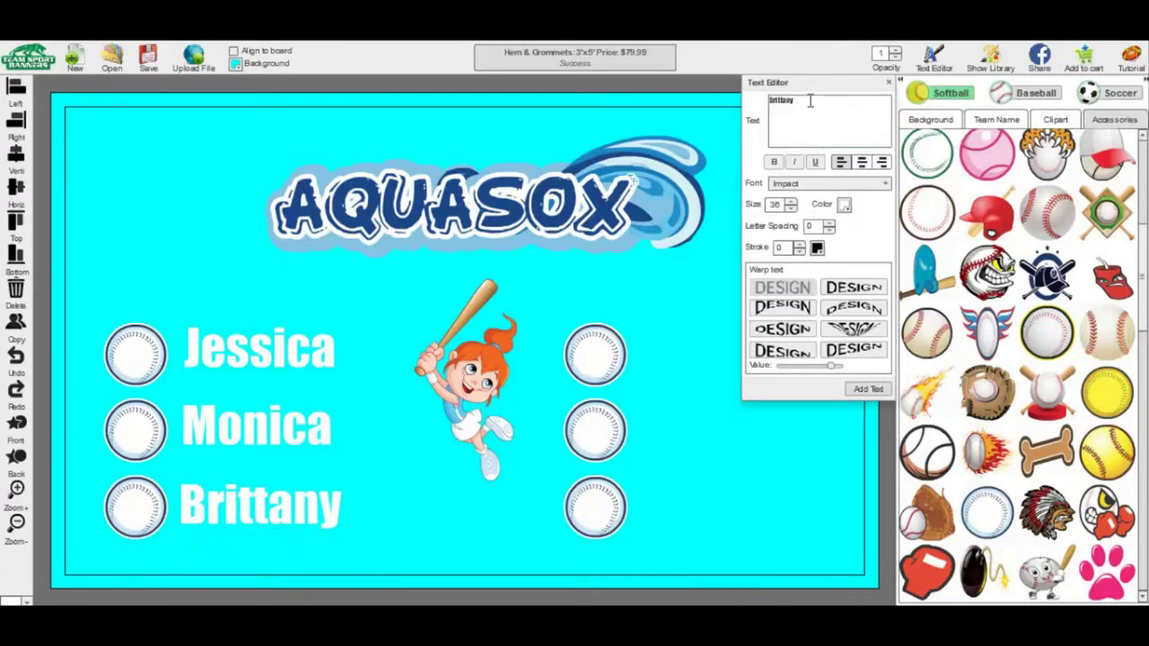
pyautogui.moveTo(810, 102); pyautogui.dragTo(679, 100)
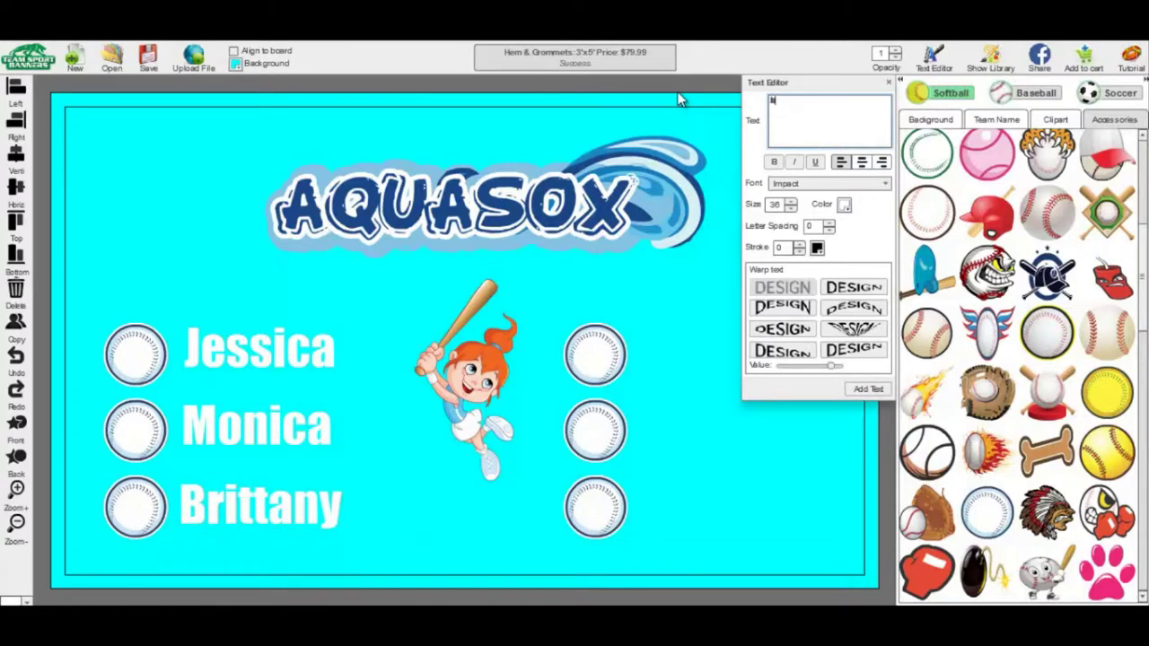
# - Add the name 'Julie' beside the top-right ball
pyautogui.write('Julie')
pyautogui.click(868, 389)
pyautogui.moveTo(494, 363); pyautogui.dragTo(711, 375)
pyautogui.click(711, 452)
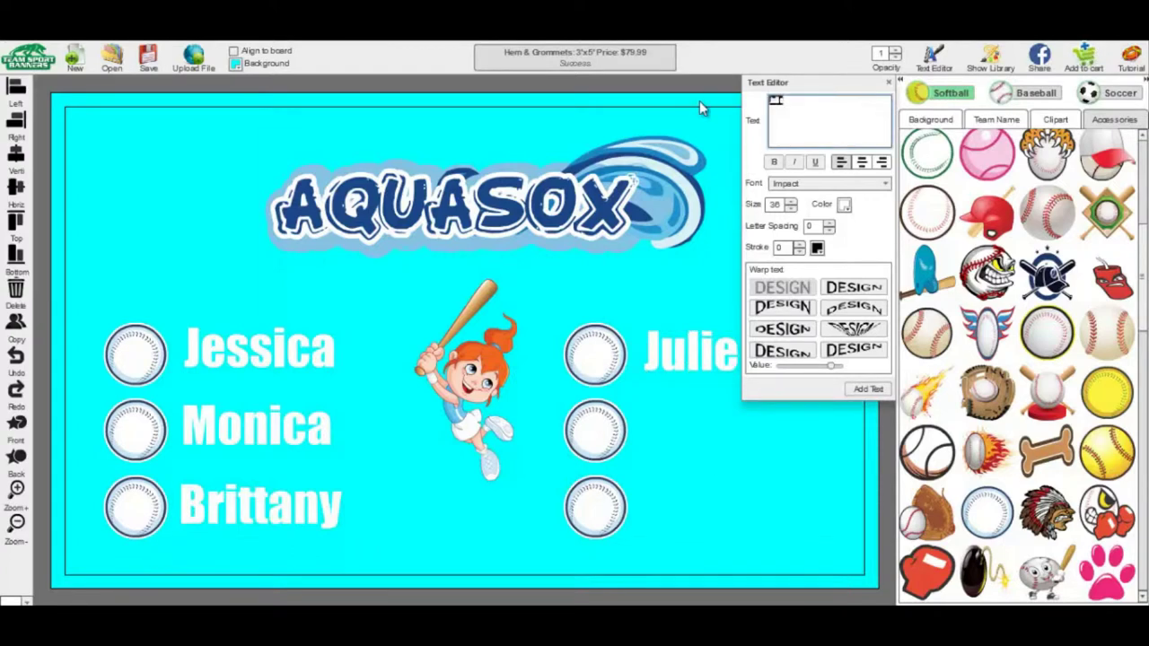
# - Add the name 'Katie' below Julie on the right-hand column
pyautogui.write('Katie')
pyautogui.click(868, 388)
pyautogui.click(484, 353)
pyautogui.moveTo(486, 355); pyautogui.dragTo(729, 440)
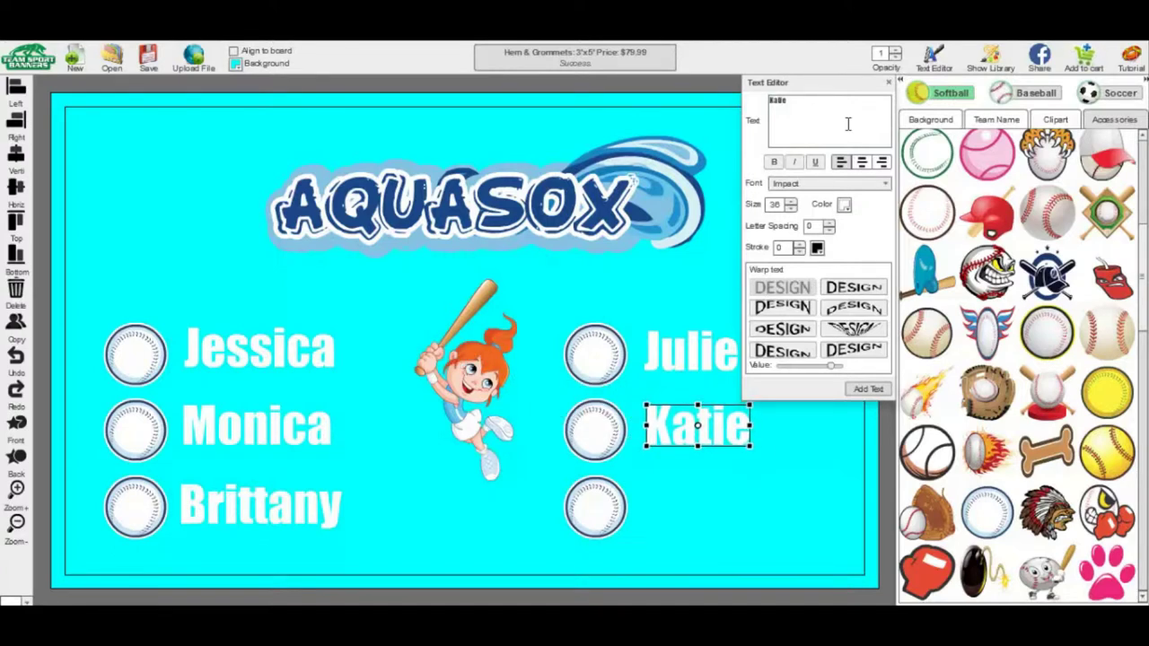
pyautogui.click(858, 447)
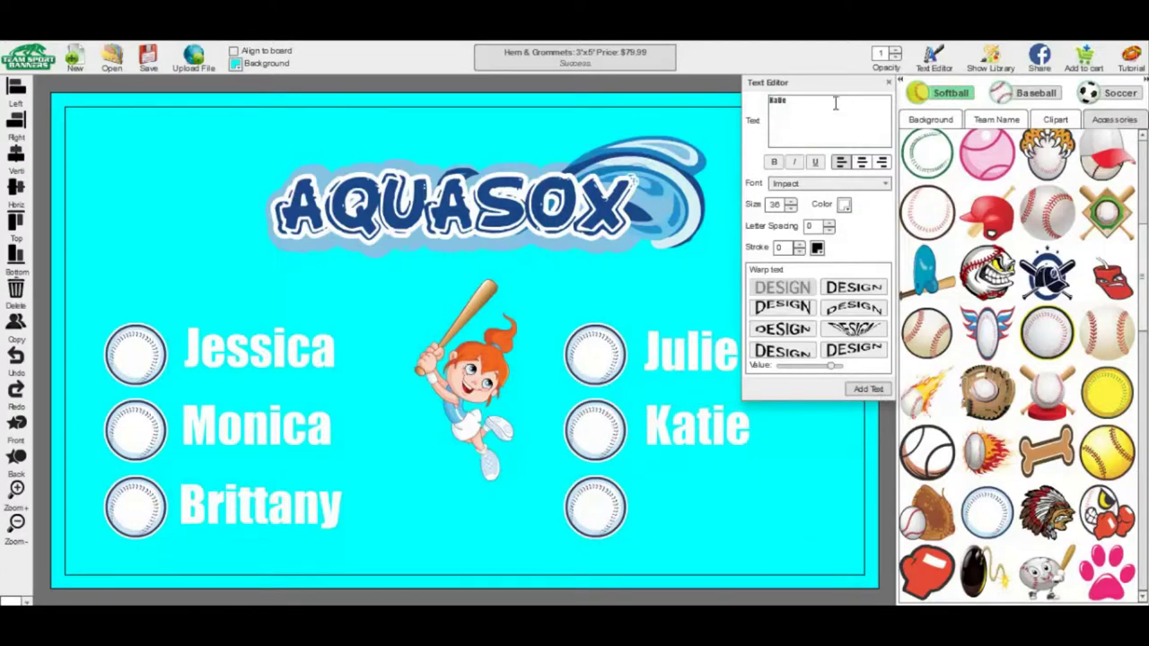
# - Add the name 'Amy' in the empty slot below Katie
pyautogui.moveTo(835, 103); pyautogui.dragTo(674, 103)
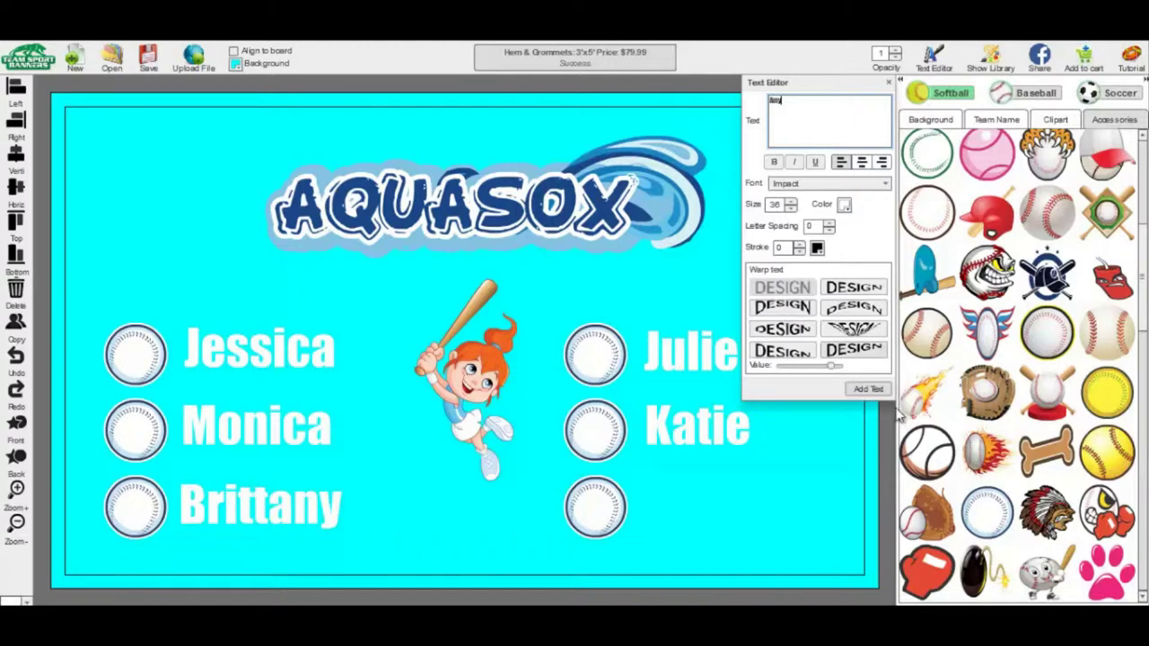
pyautogui.click(868, 388)
pyautogui.click(441, 351)
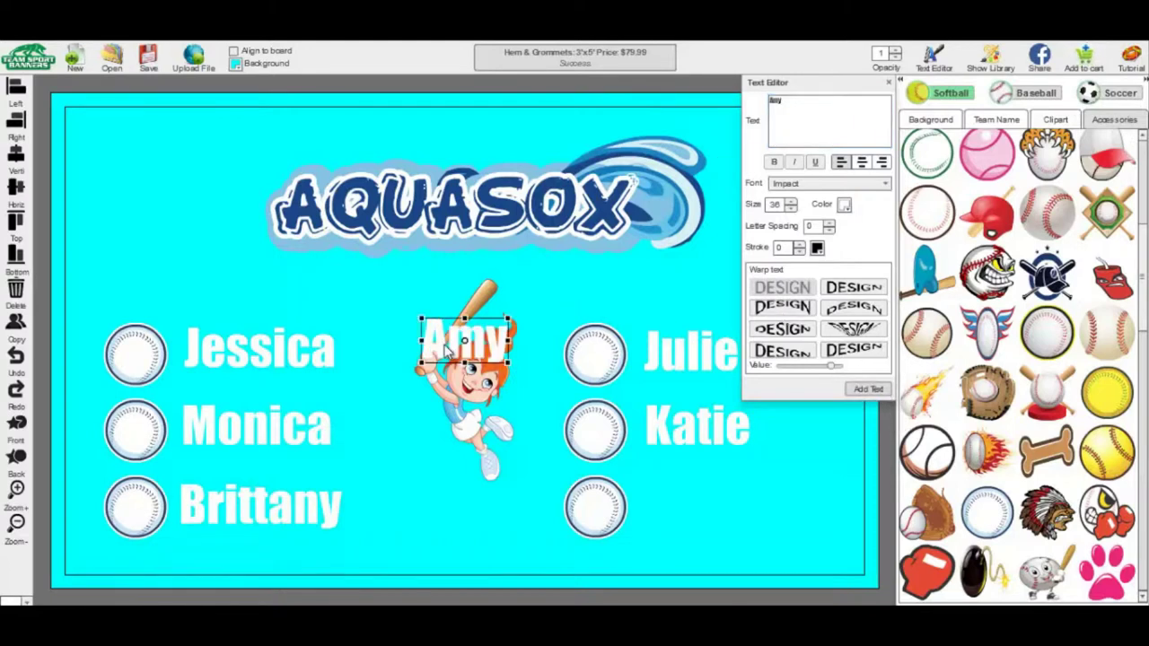
pyautogui.moveTo(445, 350); pyautogui.dragTo(675, 513)
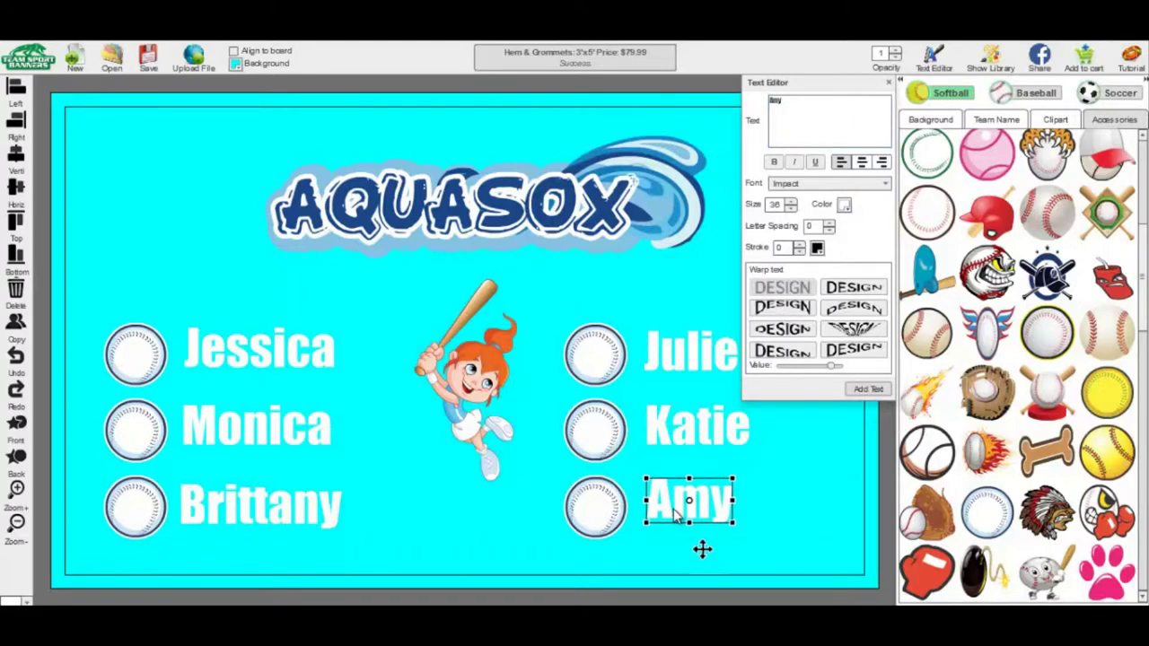
pyautogui.click(783, 499)
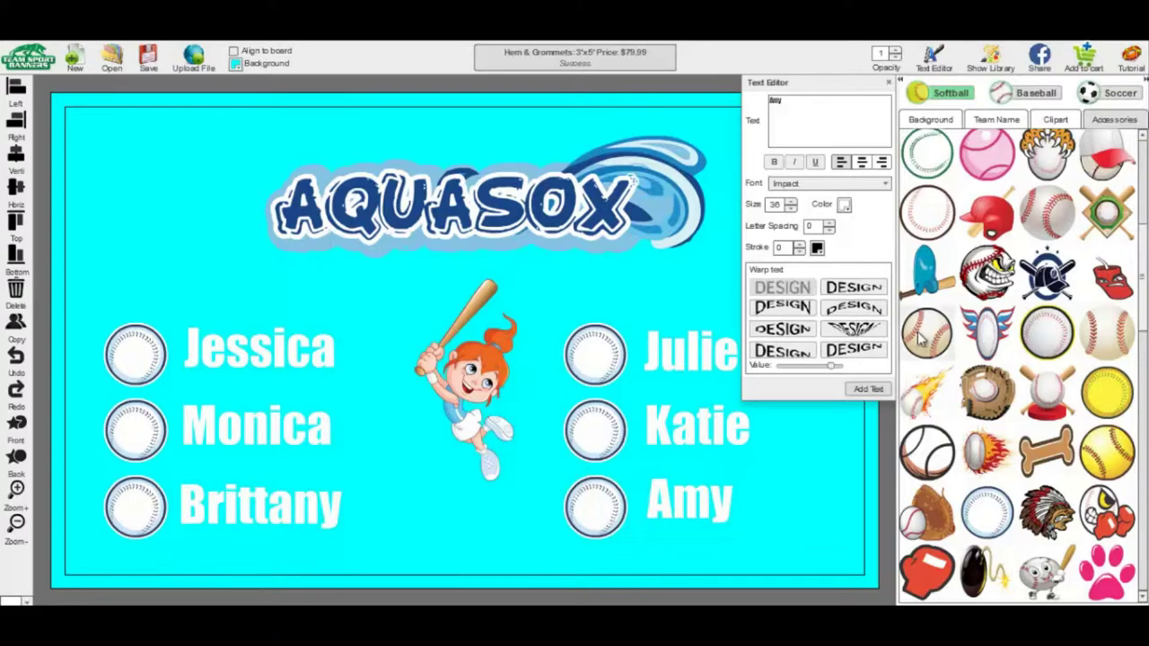
# - Close the Text Editor and hide the clipart library
pyautogui.click(889, 82)
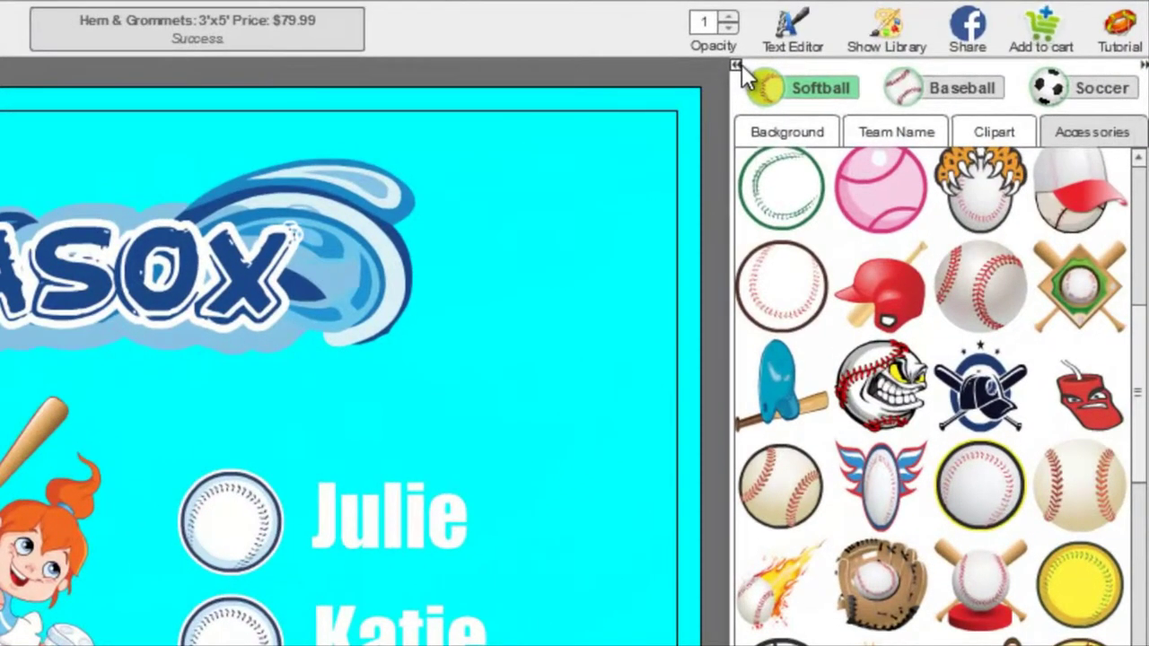
pyautogui.click(741, 65)
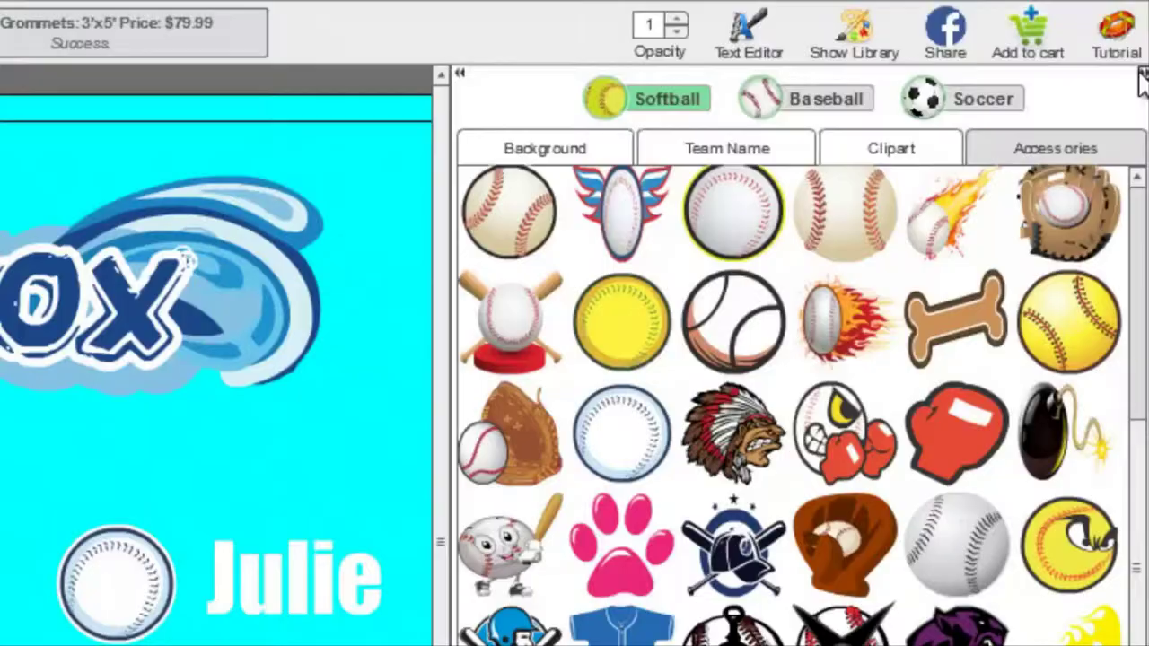
pyautogui.click(923, 26)
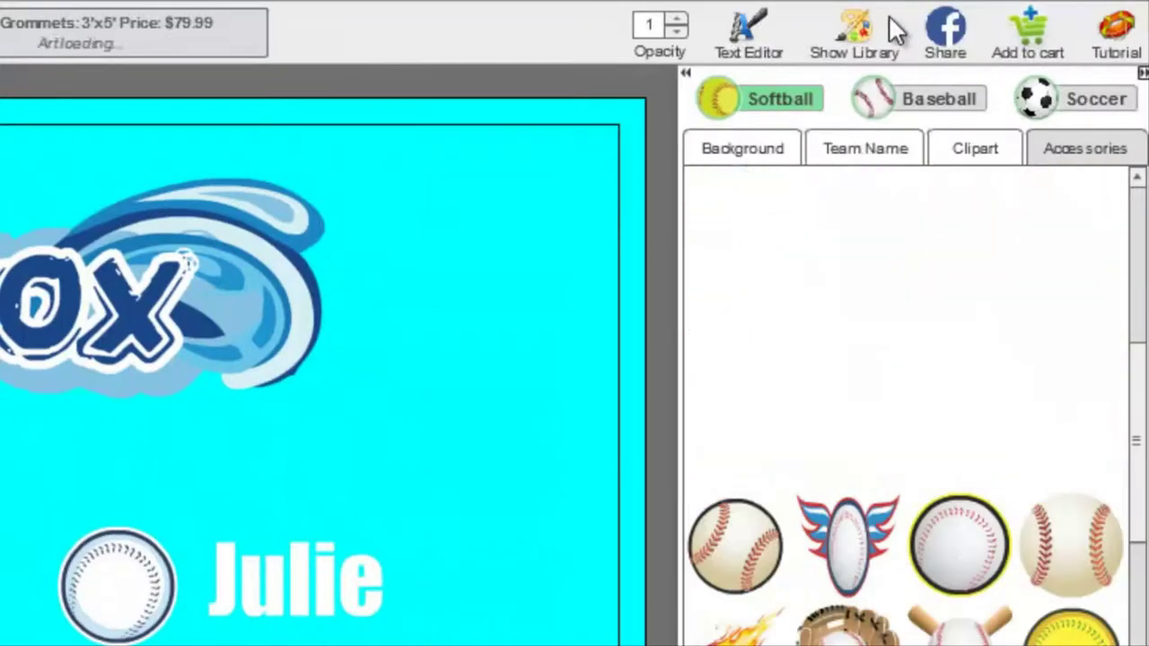
pyautogui.click(862, 32)
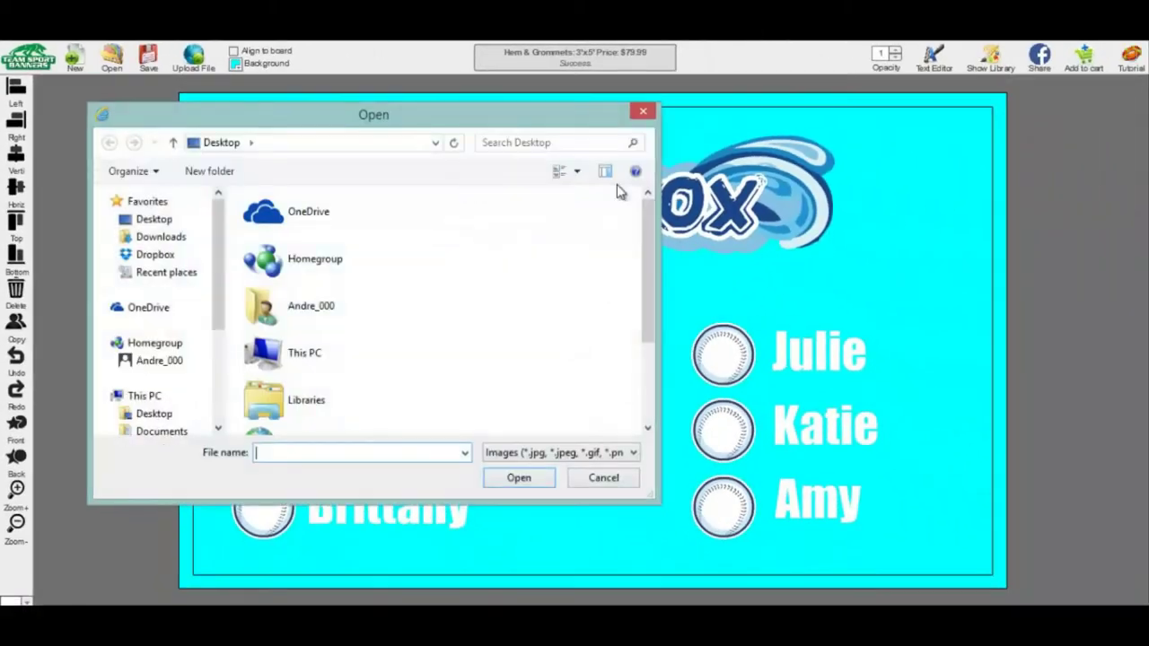
# - Upload girl-baseball.jpg onto the banner
pyautogui.moveTo(652, 253); pyautogui.dragTo(644, 331)
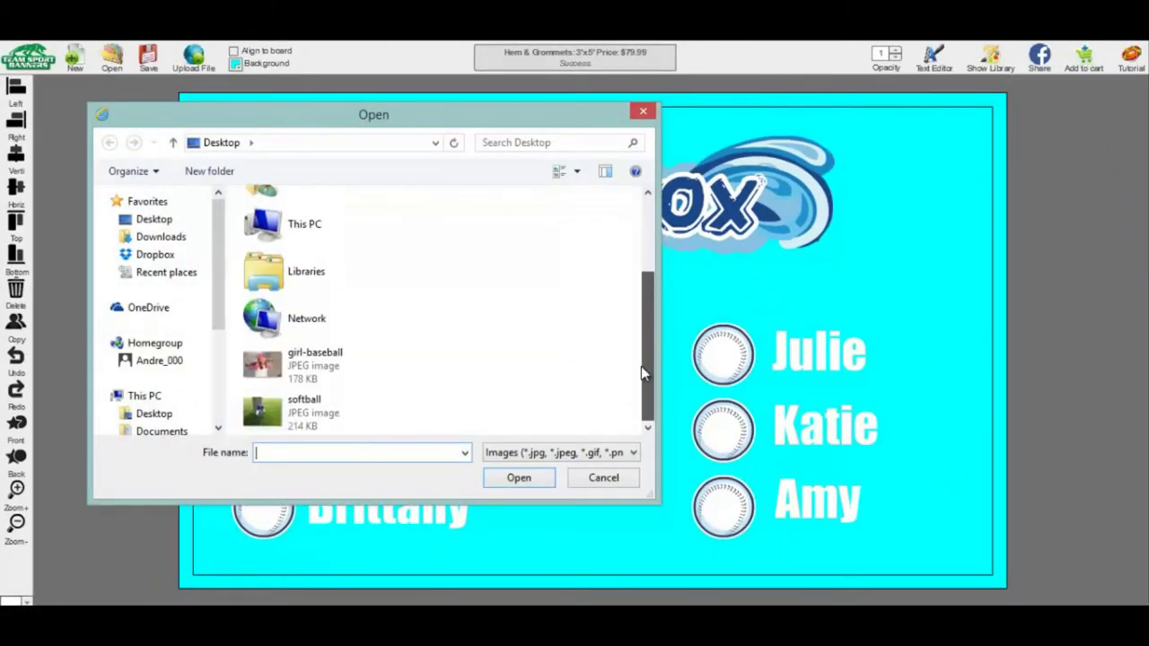
pyautogui.click(377, 379)
pyautogui.click(545, 482)
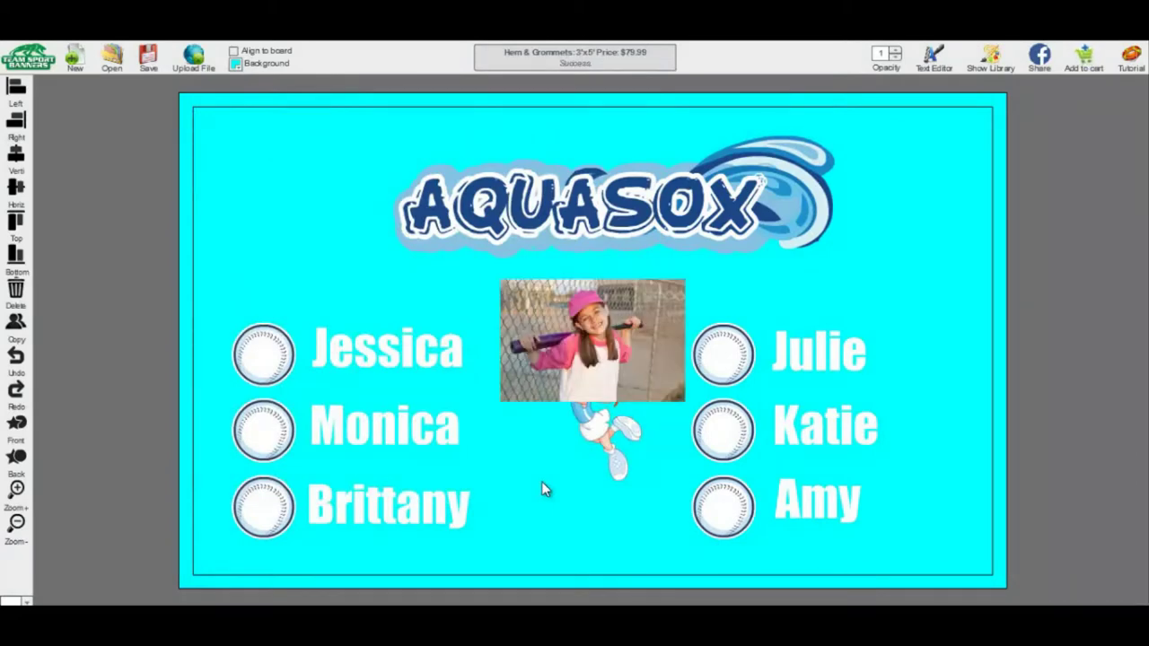
# - Move the girl-baseball photo inside the top-left border and shift the AQUASOX logo right of it
pyautogui.click(651, 372)
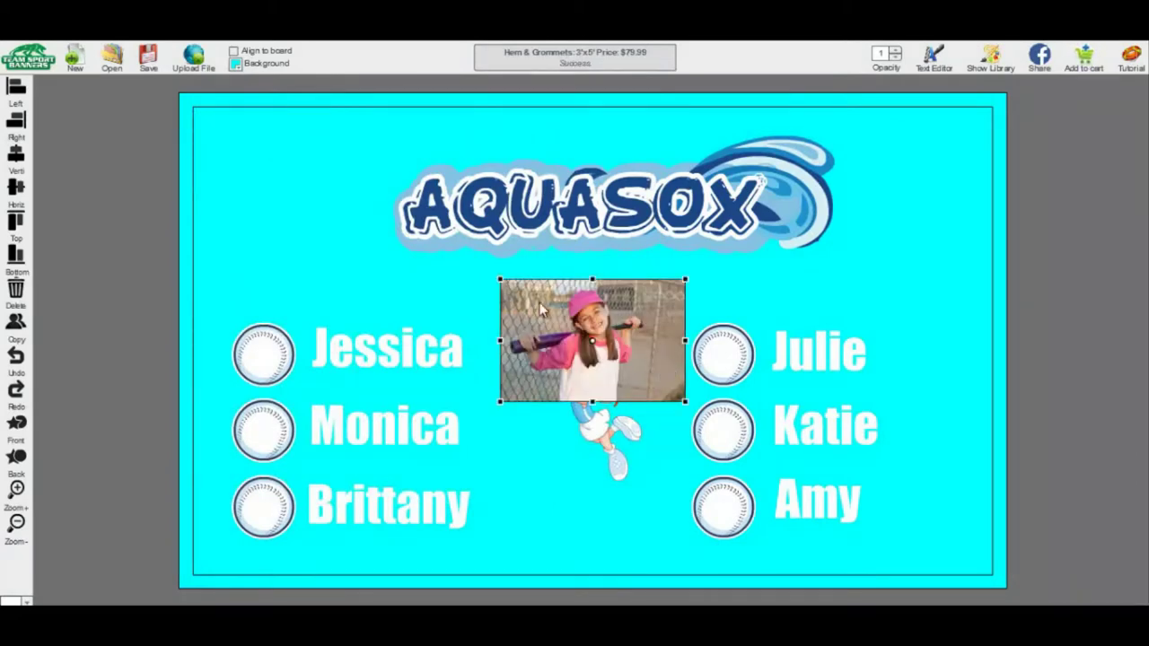
pyautogui.moveTo(541, 310); pyautogui.dragTo(449, 281)
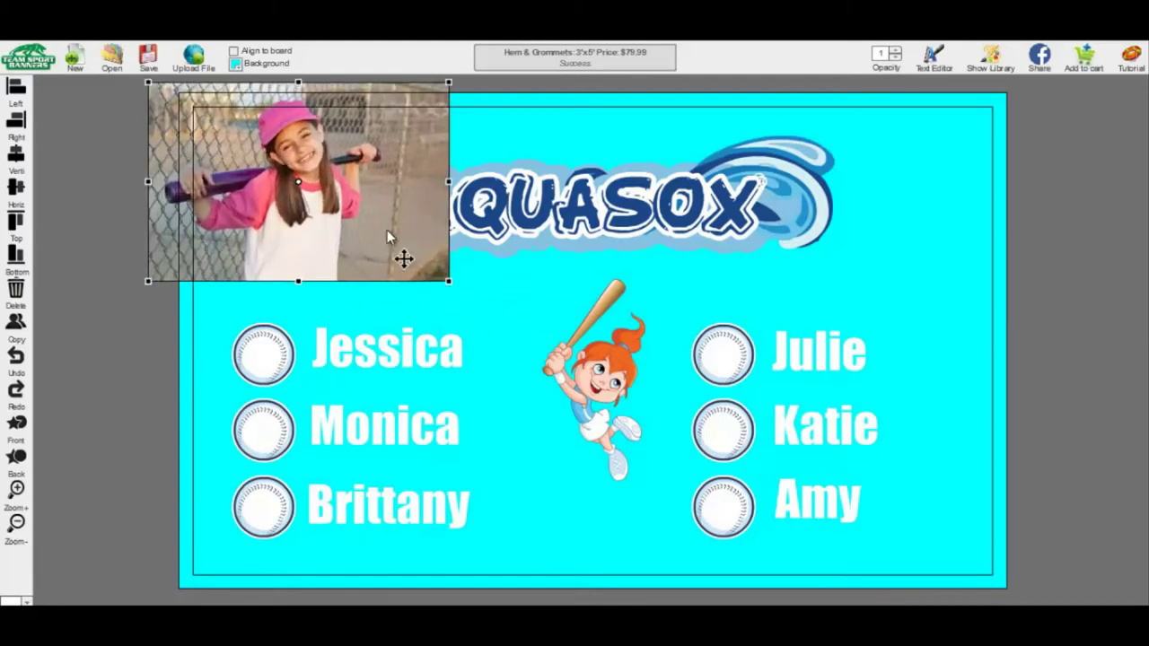
pyautogui.moveTo(387, 237); pyautogui.dragTo(450, 266)
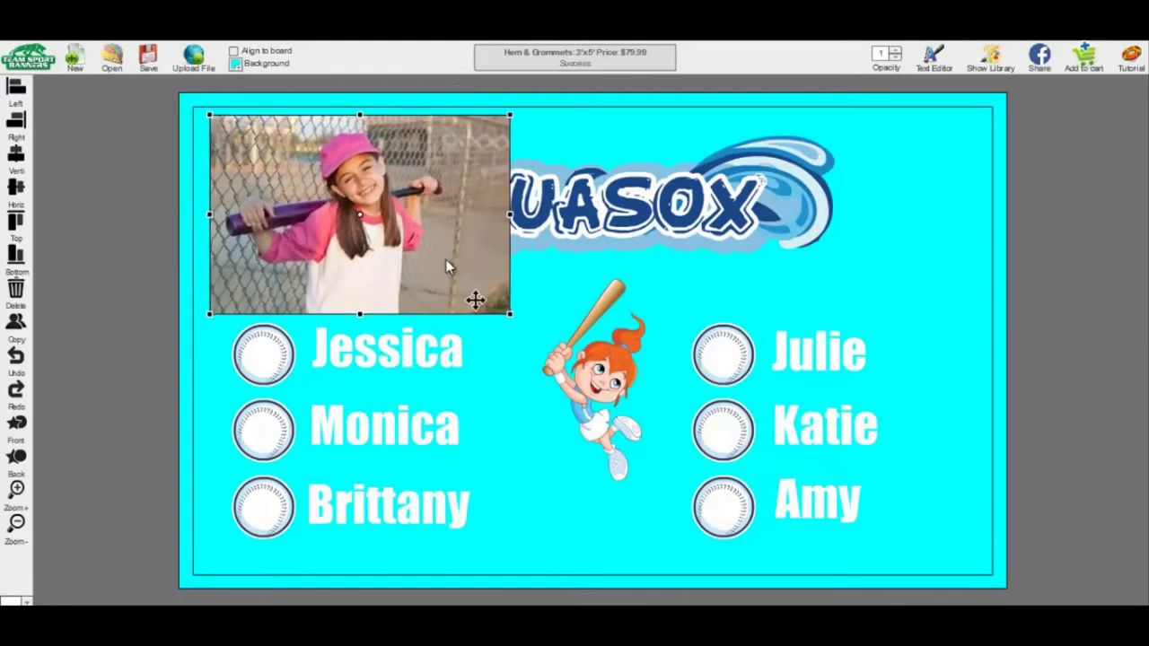
pyautogui.click(576, 230)
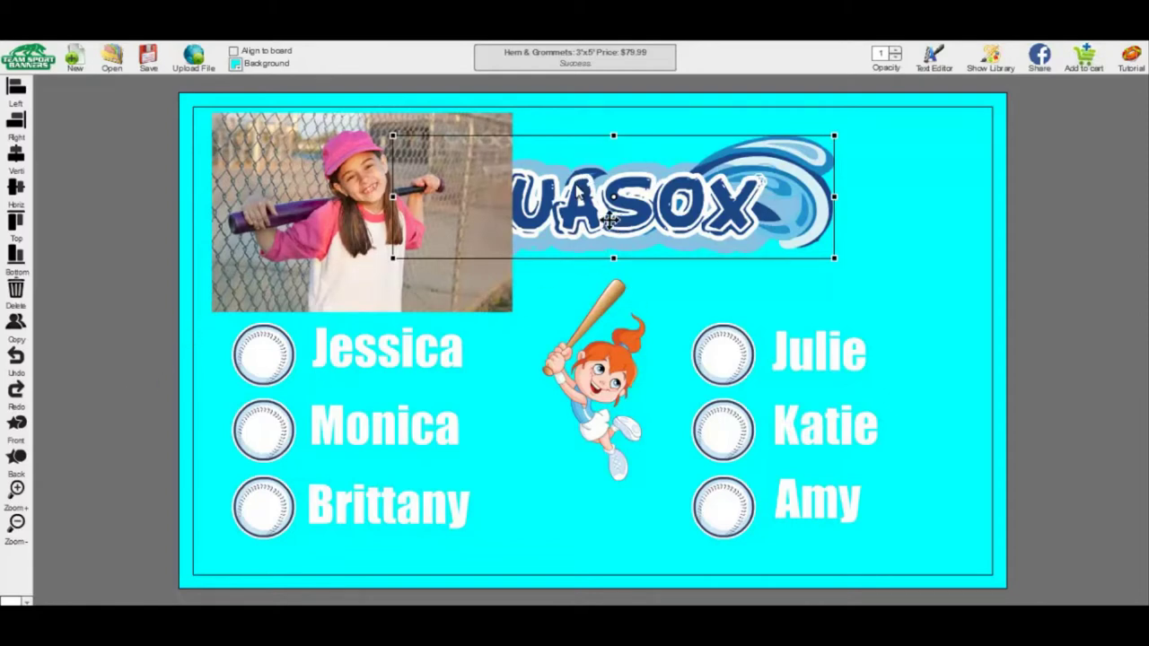
pyautogui.moveTo(608, 224); pyautogui.dragTo(744, 228)
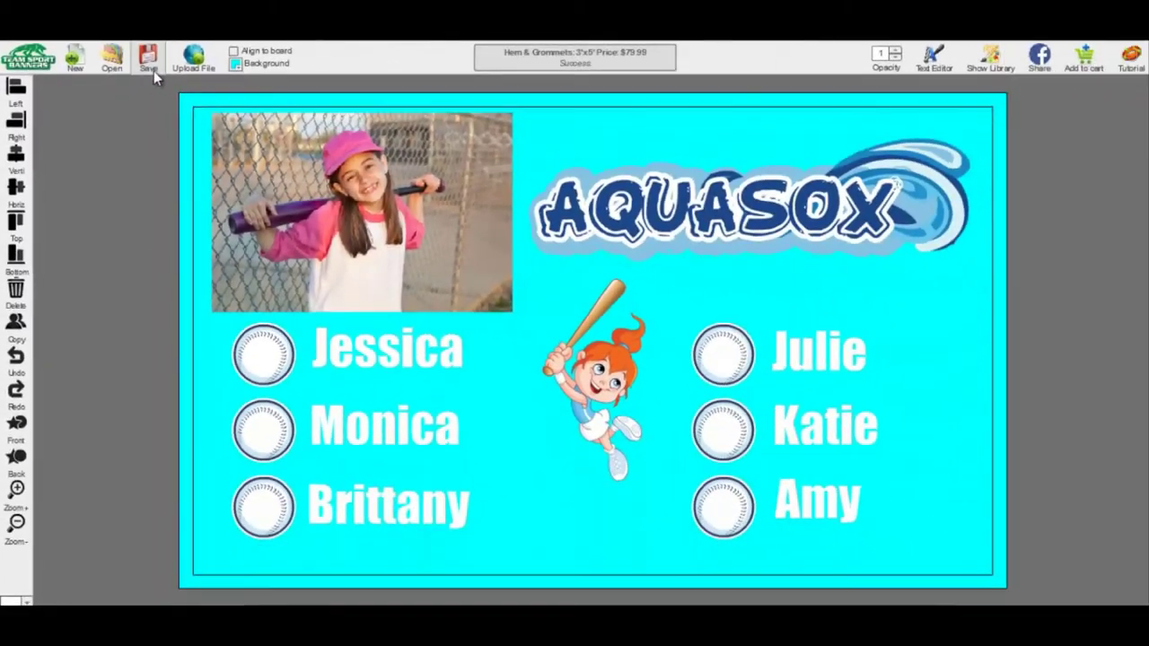
# - Save the banner to the Desktop, replacing the default name image_1 with aquasox.jpg
pyautogui.click(252, 70)
pyautogui.click(166, 221)
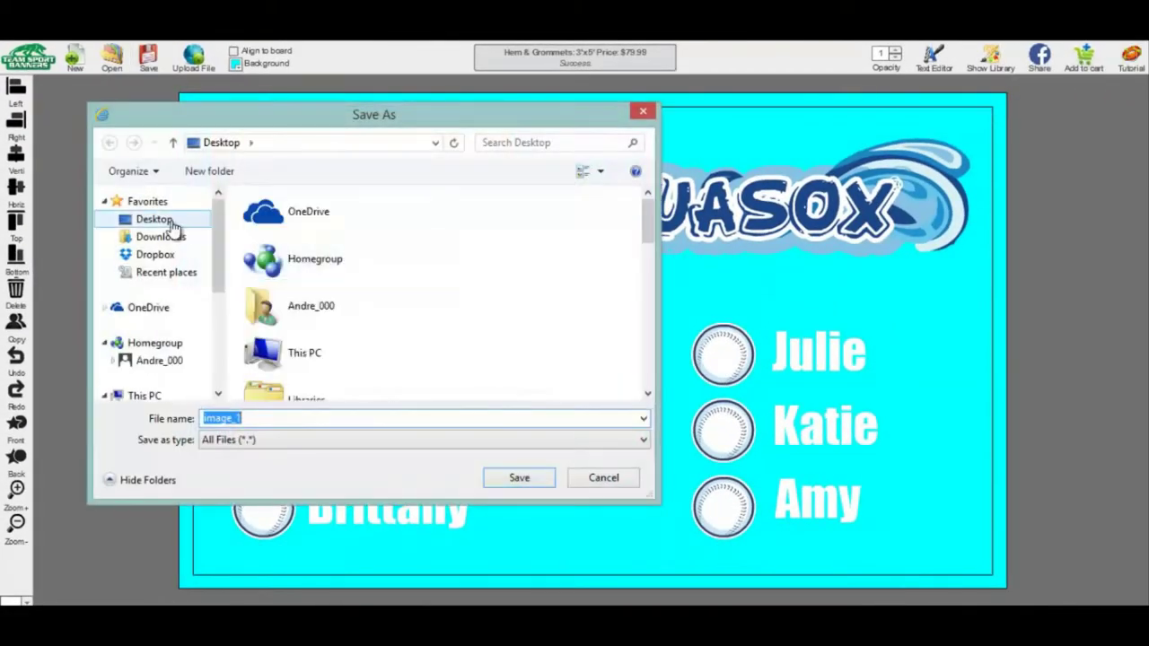
pyautogui.doubleClick(257, 418)
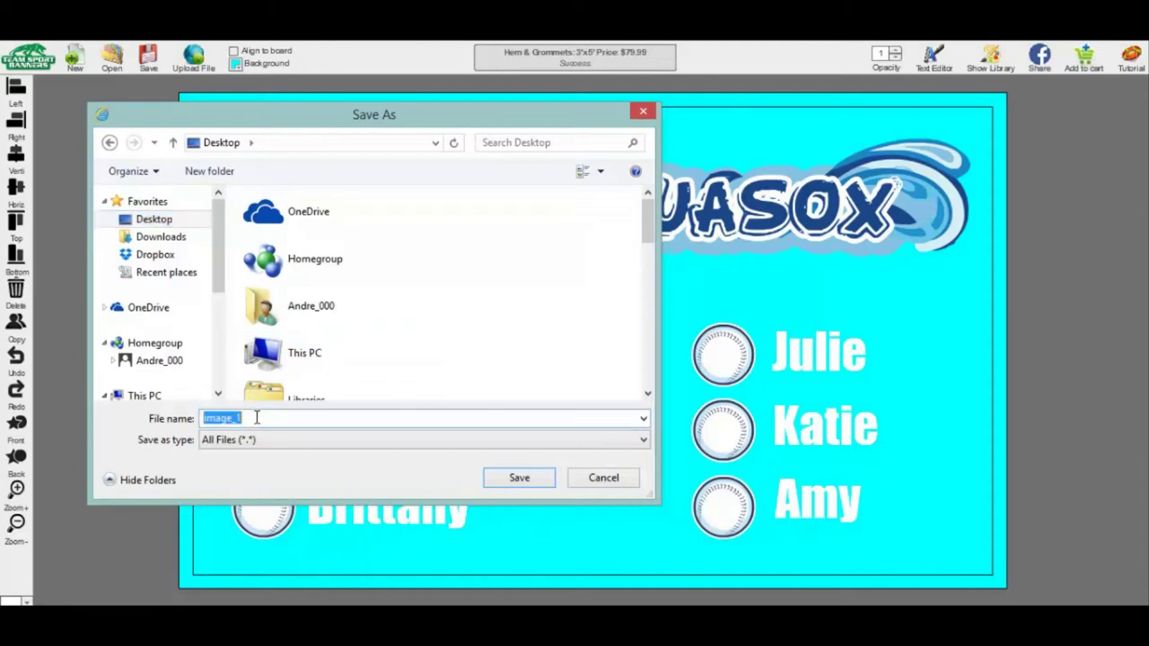
pyautogui.write('aquas')
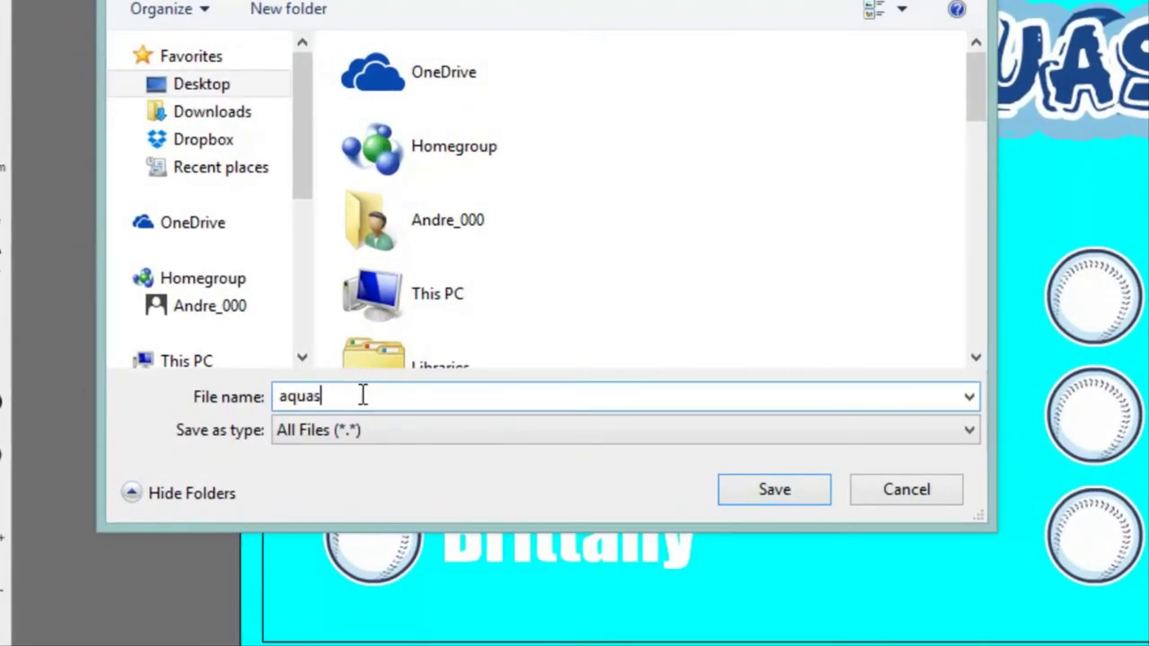
pyautogui.write('ox.')
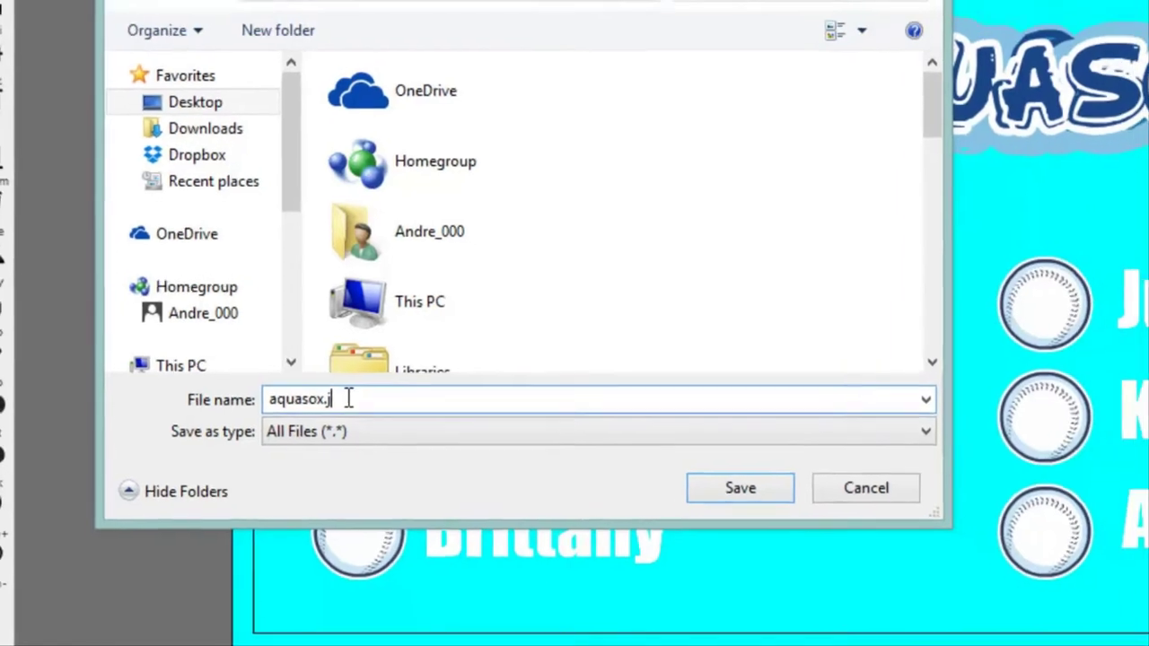
pyautogui.write('jpg')
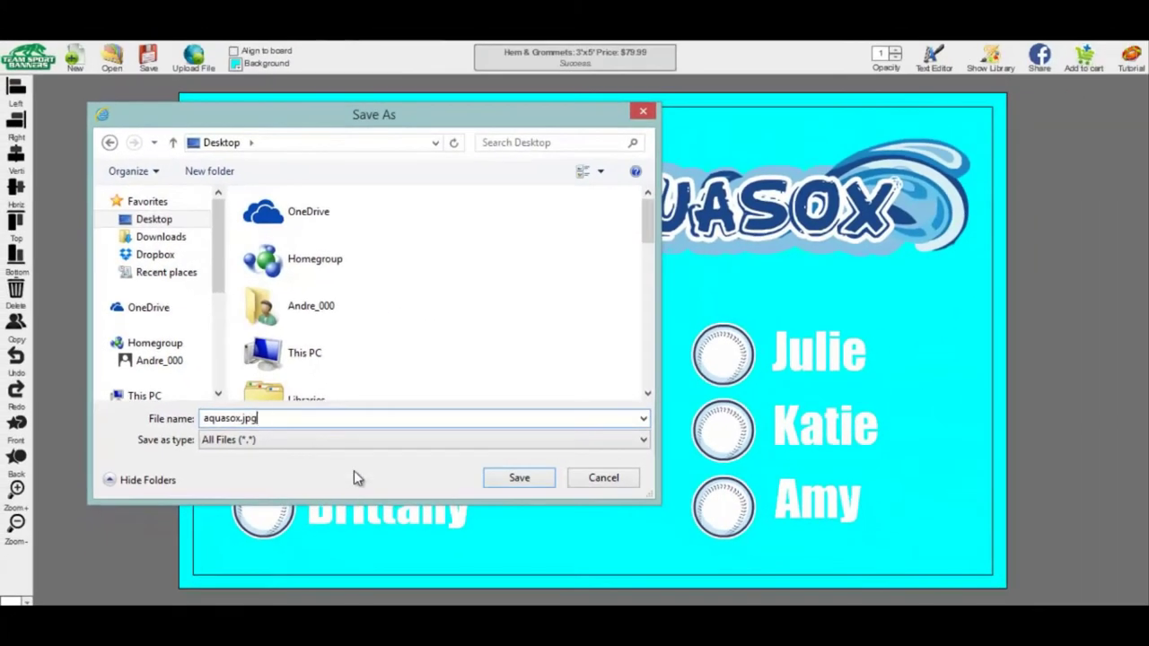
pyautogui.click(501, 476)
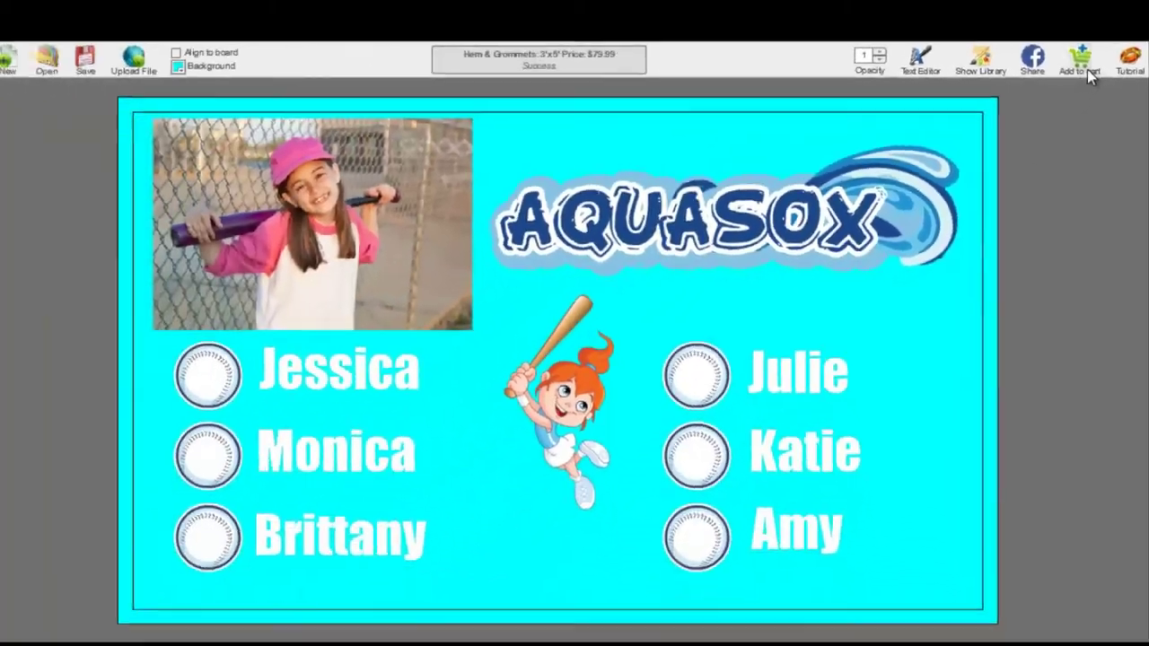
# - Add the AQUASOX banner to the cart ($79.99, total $86.99) and open its thumbnail preview
pyautogui.click(1055, 81)
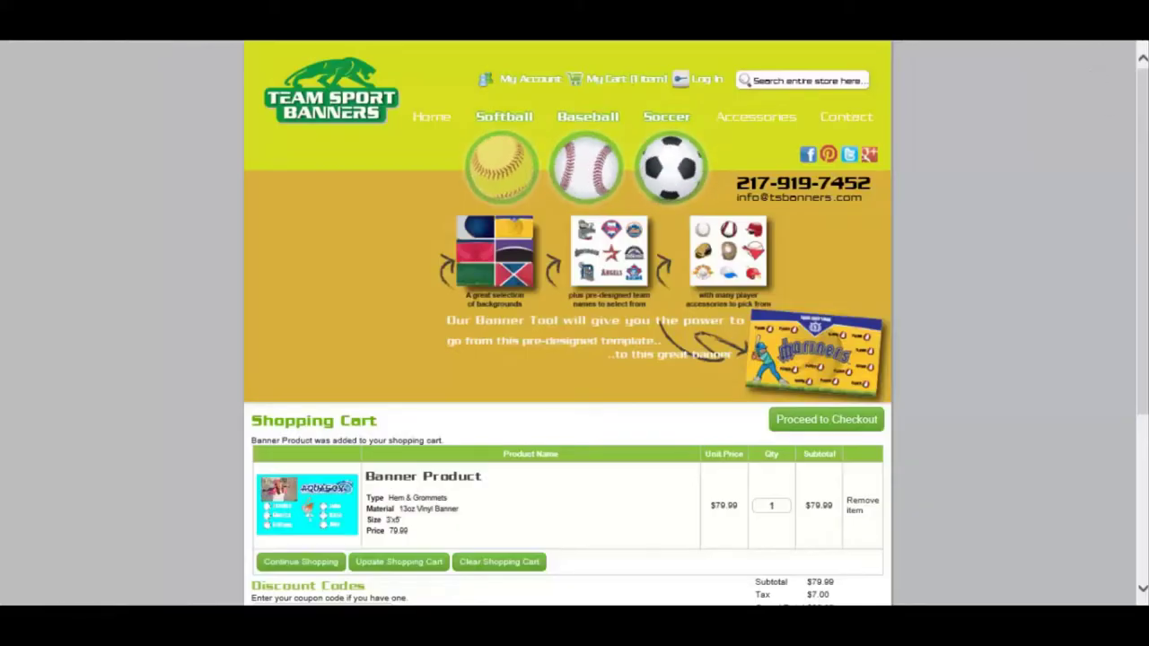
pyautogui.scroll(-1, 1144, 148)
pyautogui.scroll(-3, 1144, 148)
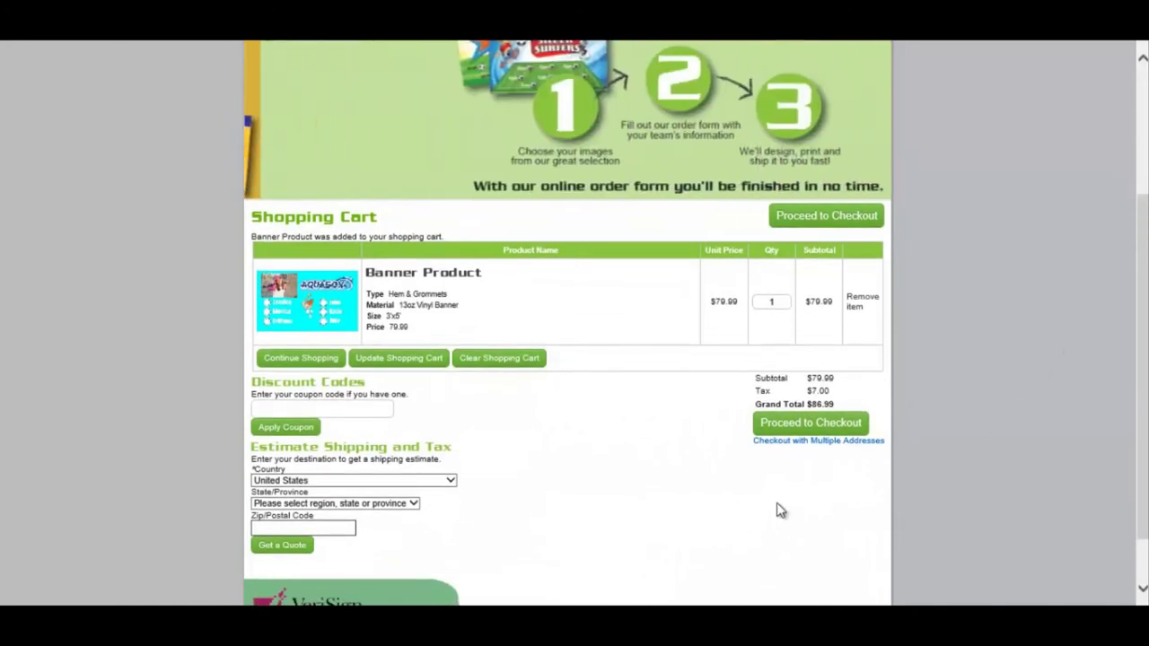
pyautogui.click(342, 319)
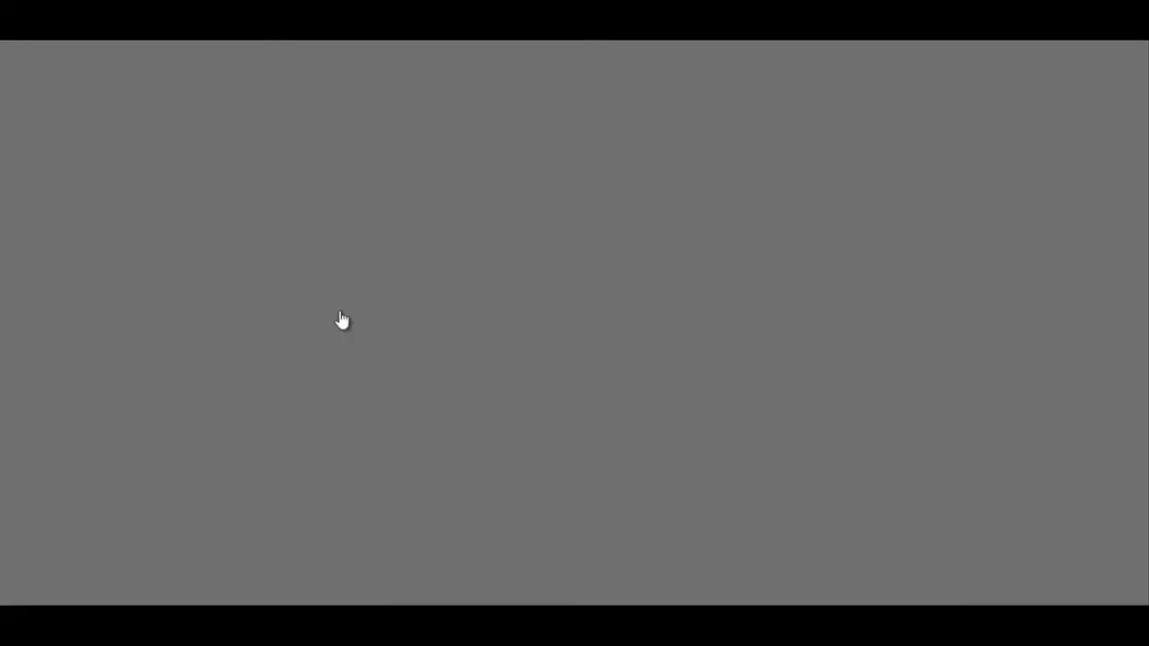